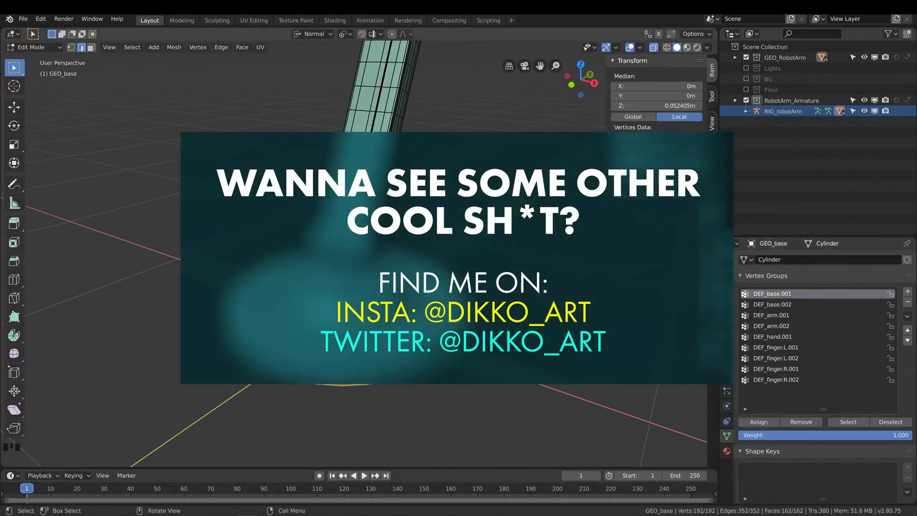
# Switch the RIG_robotArm armature from Edit Mode into Pose Mode with Tab
pyautogui.press('Tab')
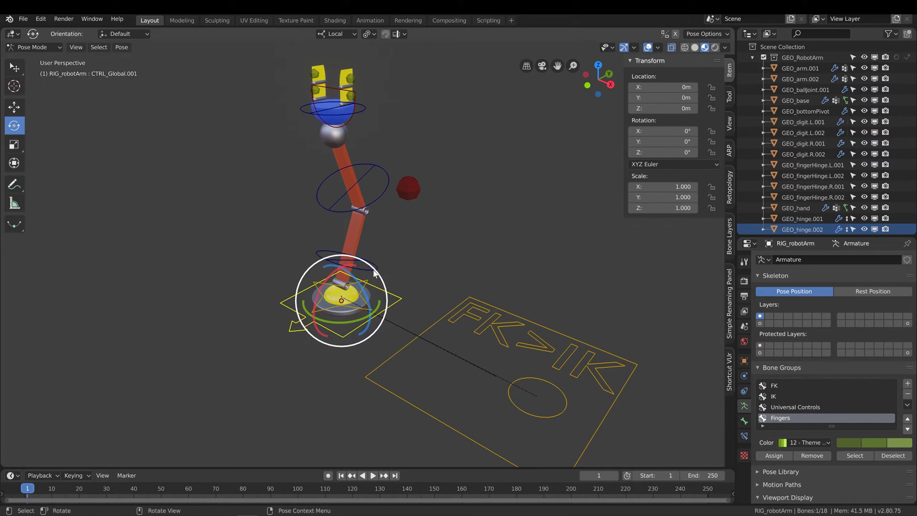
# Test-rotate the lower FK arm control on X, then undo the rotation
pyautogui.moveTo(305, 226); pyautogui.dragTo(437, 234, button='middle')
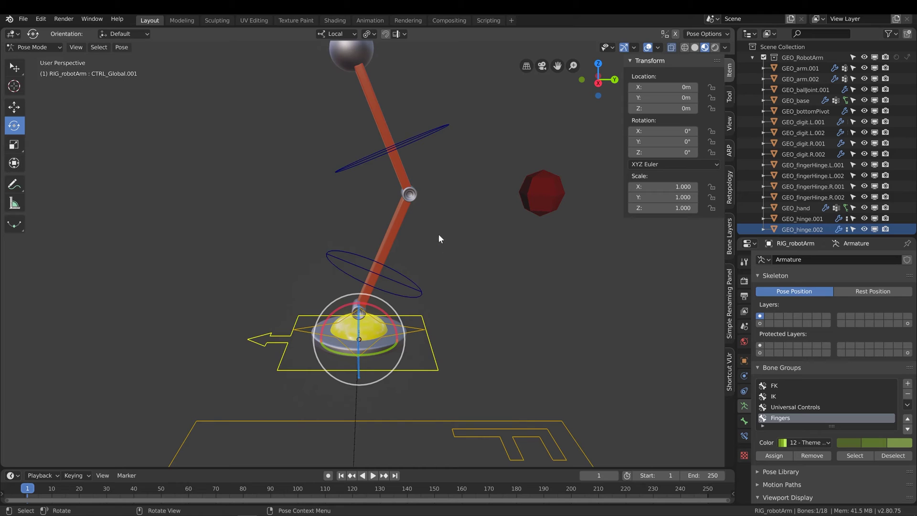
pyautogui.click(416, 283)
pyautogui.moveTo(382, 285); pyautogui.dragTo(363, 264)
pyautogui.click(407, 214)
pyautogui.hotkey('ctrl', 'z')
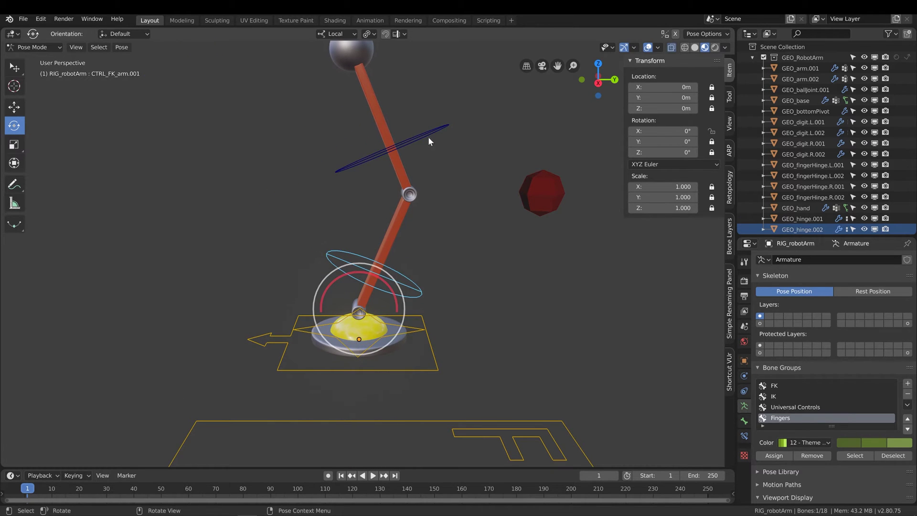
# Select the FK/IK switch control and slide it along X with the Move tool
pyautogui.moveTo(429, 136); pyautogui.dragTo(503, 251, button='middle')
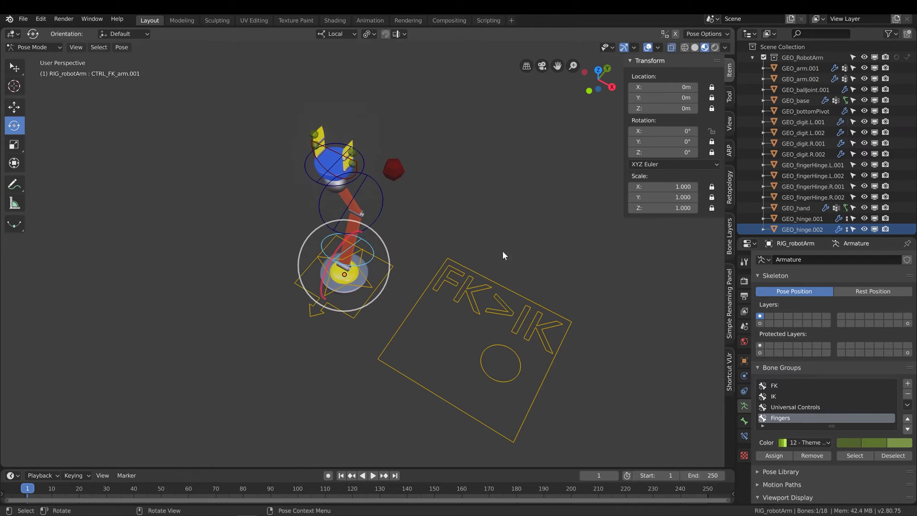
pyautogui.click(515, 351)
pyautogui.click(14, 114)
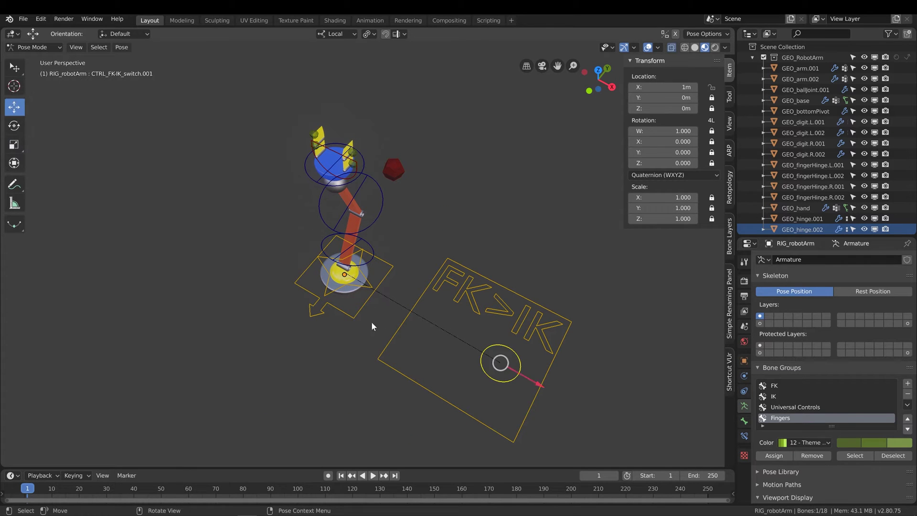
pyautogui.moveTo(425, 333); pyautogui.dragTo(410, 313)
pyautogui.moveTo(410, 314); pyautogui.dragTo(436, 280, button='middle')
# Rotate the lower arm control 22.5° on X, bend the elbow, and tilt the hand 41.1° on X
pyautogui.click(396, 277)
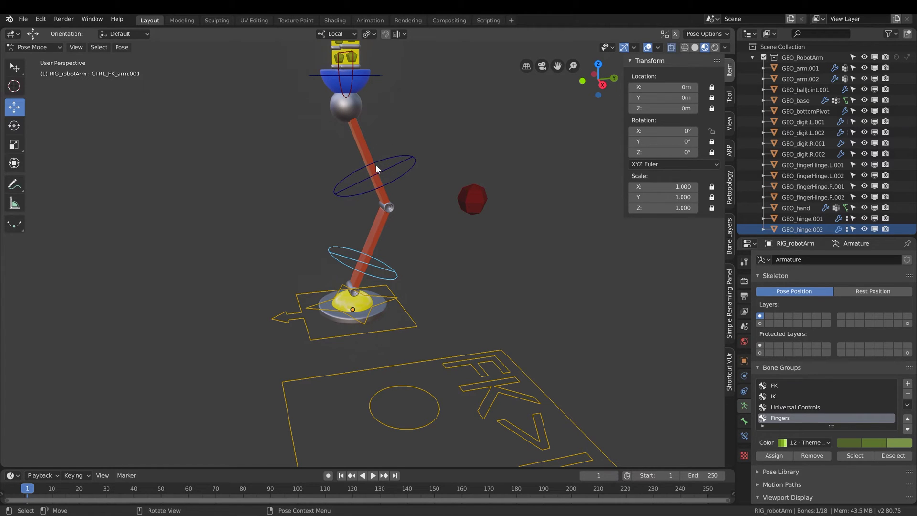
pyautogui.click(14, 125)
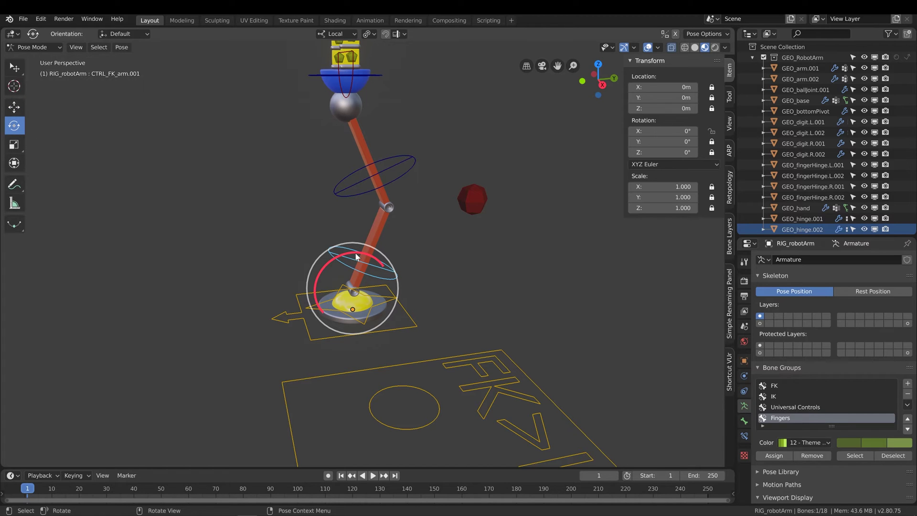
pyautogui.moveTo(360, 254); pyautogui.dragTo(350, 250)
pyautogui.click(352, 170)
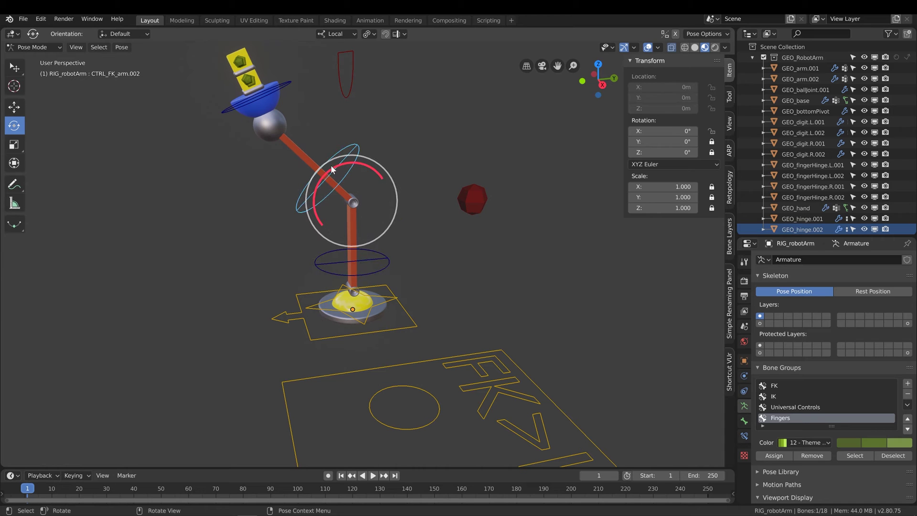
pyautogui.moveTo(331, 169); pyautogui.dragTo(320, 180)
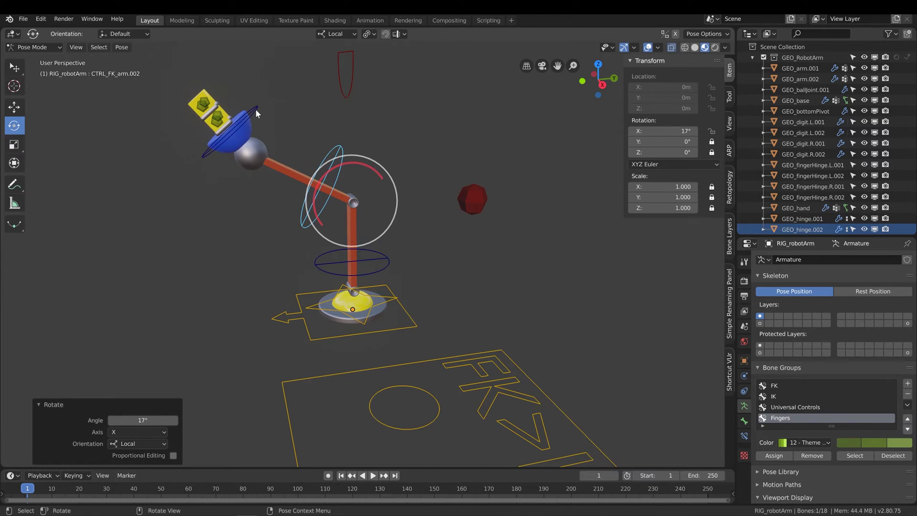
pyautogui.click(256, 109)
pyautogui.moveTo(264, 134); pyautogui.dragTo(247, 129)
# Move the FK/IK switch 1.64 m along X to enable IK mode
pyautogui.moveTo(397, 235); pyautogui.dragTo(430, 256, button='middle')
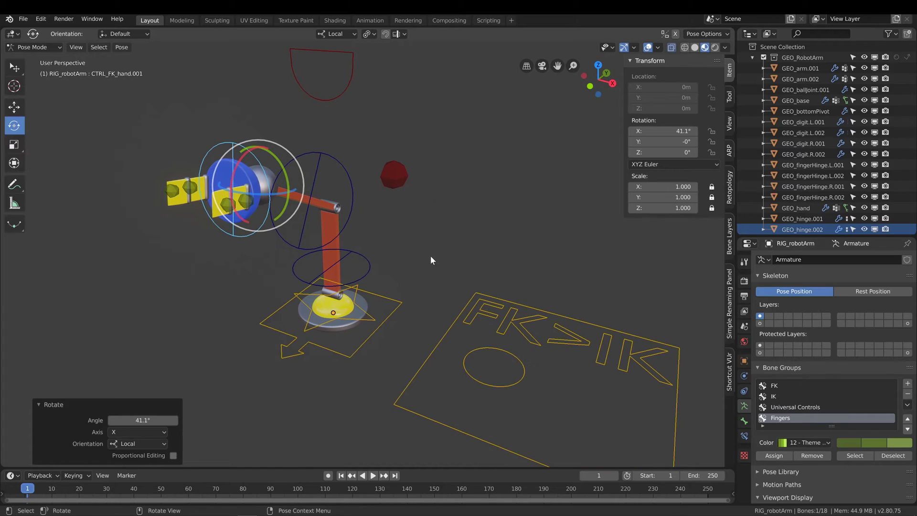
pyautogui.rightClick(521, 363)
pyautogui.click(474, 369)
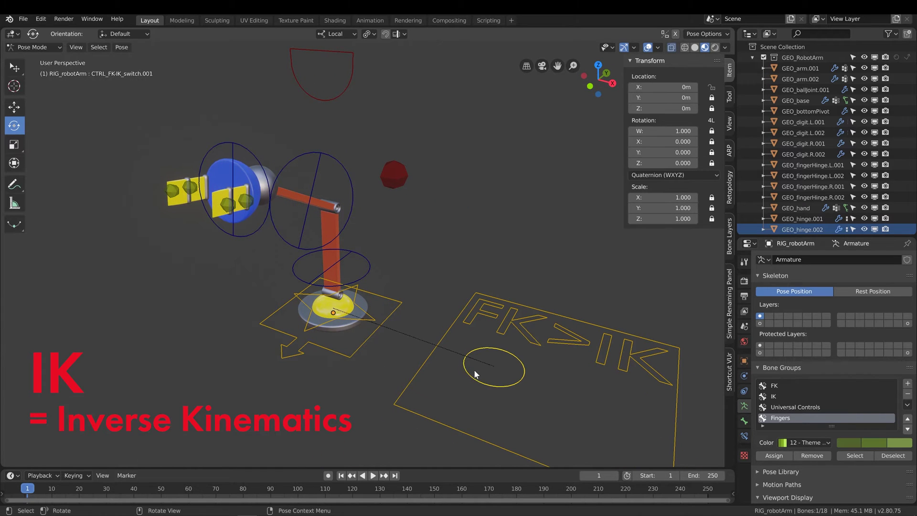
pyautogui.click(14, 107)
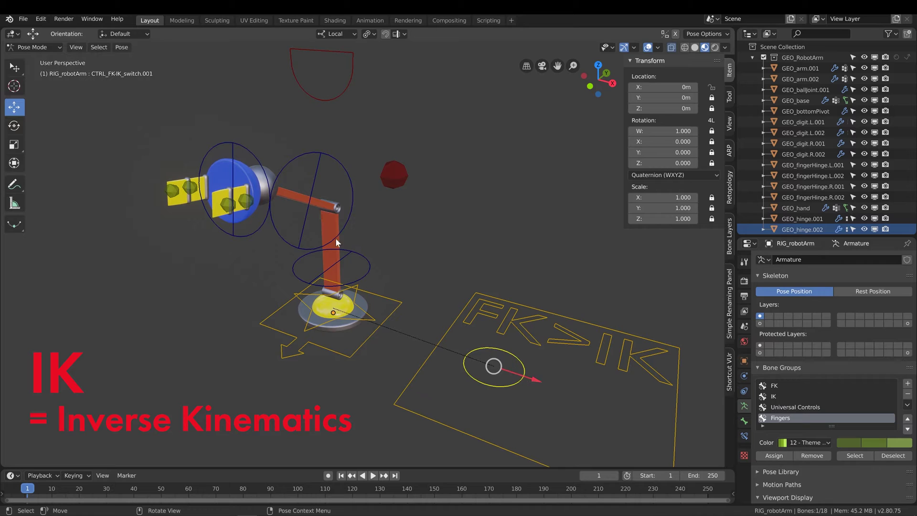
pyautogui.moveTo(335, 238); pyautogui.dragTo(310, 109, button='middle')
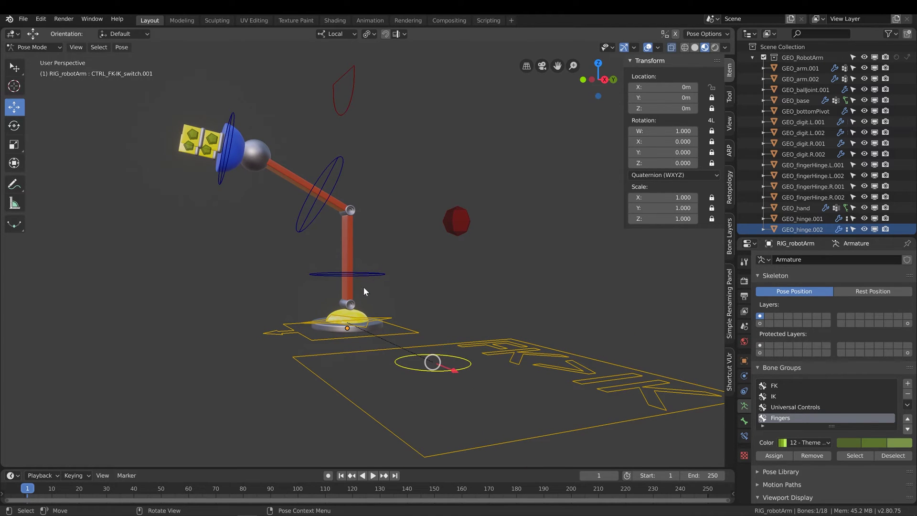
pyautogui.moveTo(365, 187); pyautogui.dragTo(530, 342, button='middle')
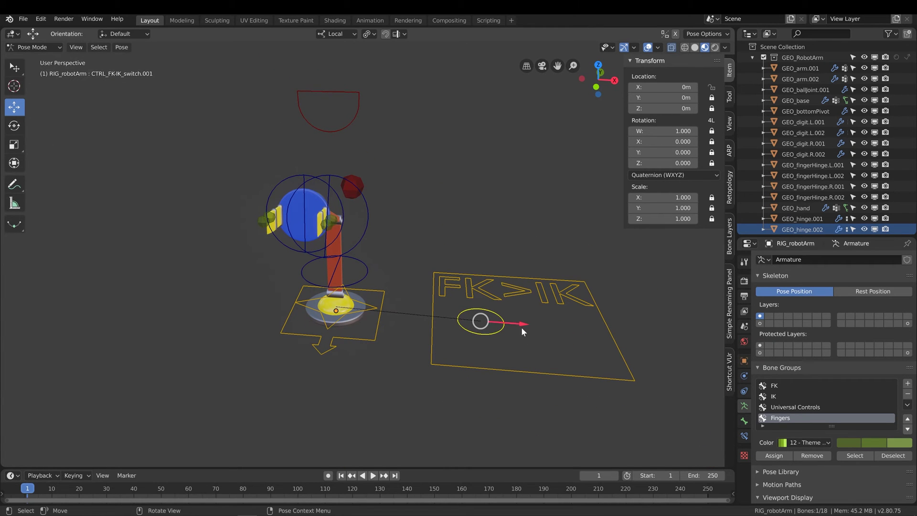
pyautogui.press('g')
pyautogui.press('x')
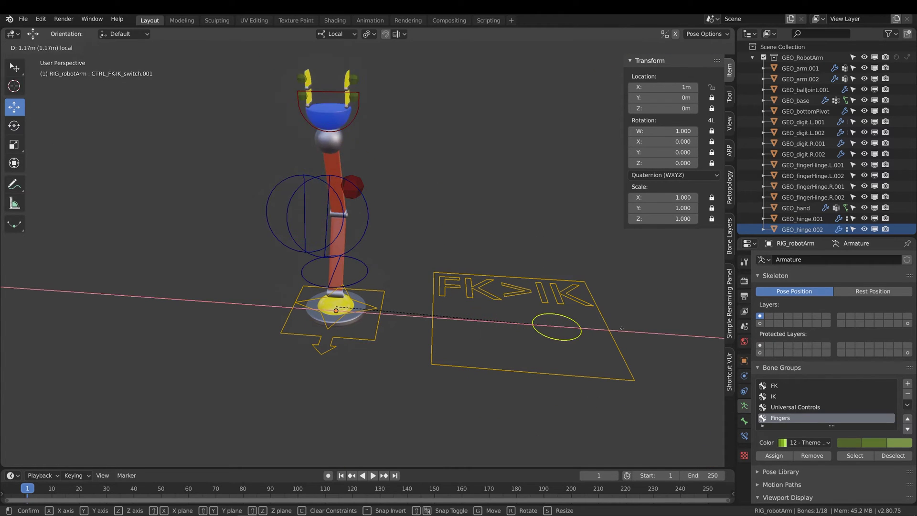
pyautogui.click(536, 294)
pyautogui.moveTo(537, 293); pyautogui.dragTo(435, 259, button='middle')
# Move the IK hand control to a new position
pyautogui.scroll(1, 412, 251)
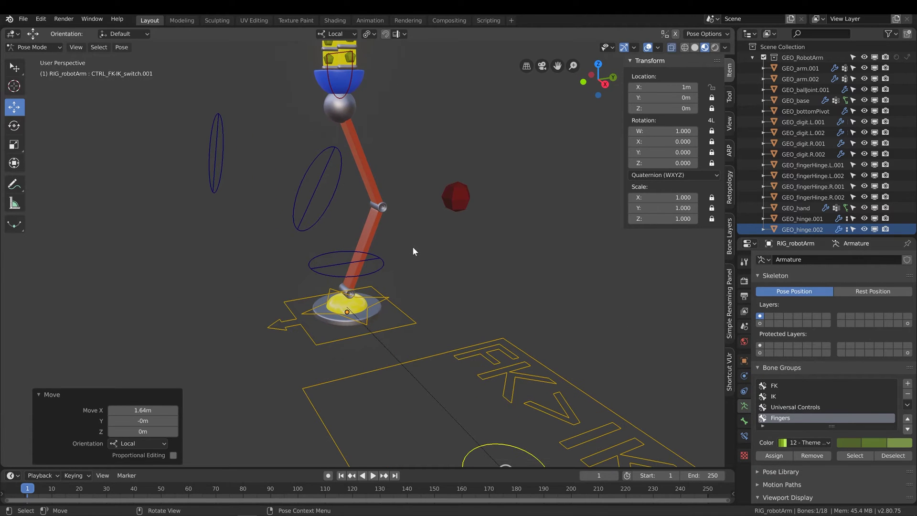
pyautogui.keyDown('shift'); pyautogui.moveTo(400, 200); pyautogui.dragTo(399, 218, button='middle'); pyautogui.keyUp('shift')
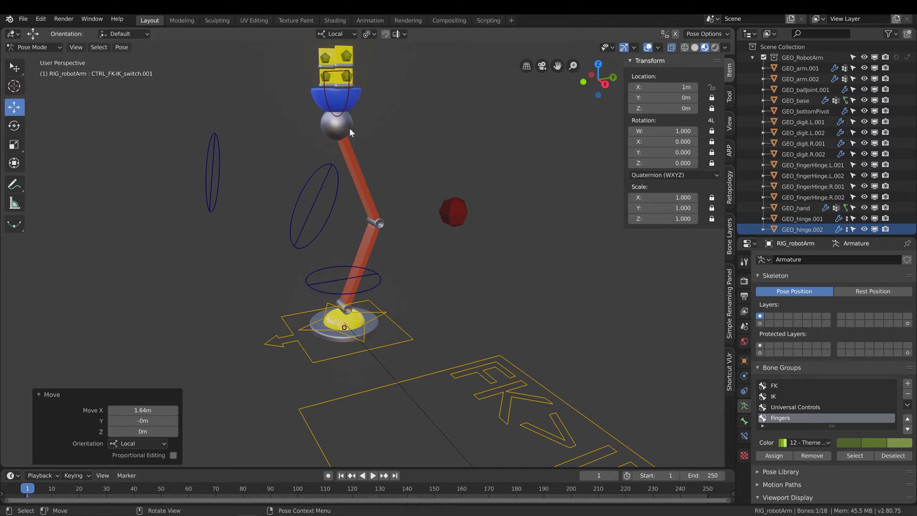
pyautogui.click(344, 101)
pyautogui.press('g')
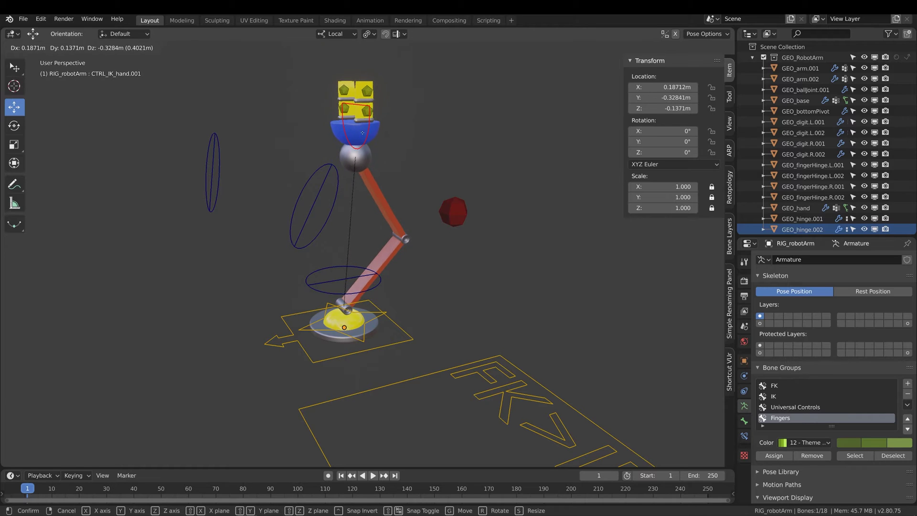
pyautogui.click(364, 134)
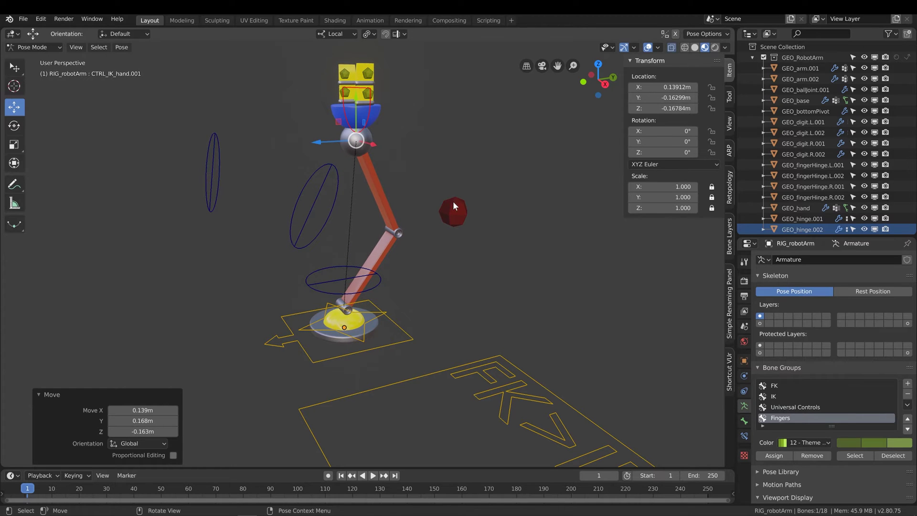
# Move the red arm pole control 0.659 m on X beside the base
pyautogui.click(453, 202)
pyautogui.moveTo(489, 216); pyautogui.dragTo(468, 364, button='middle')
pyautogui.press('g')
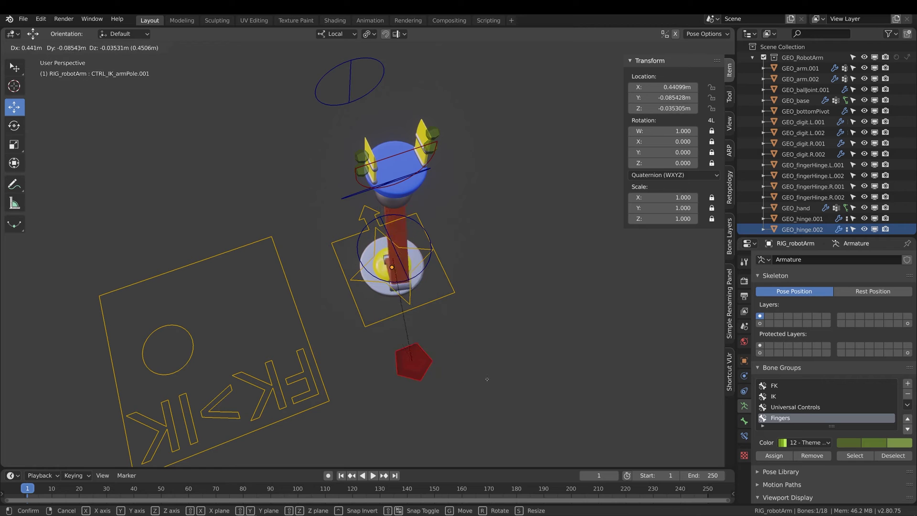
pyautogui.click(394, 386)
pyautogui.moveTo(394, 385); pyautogui.dragTo(386, 144, button='middle')
# Lower the IK hand control along its local Z axis and make the last bone layer visible
pyautogui.click(372, 144)
pyautogui.press('g')
pyautogui.press('z')
pyautogui.press('z')
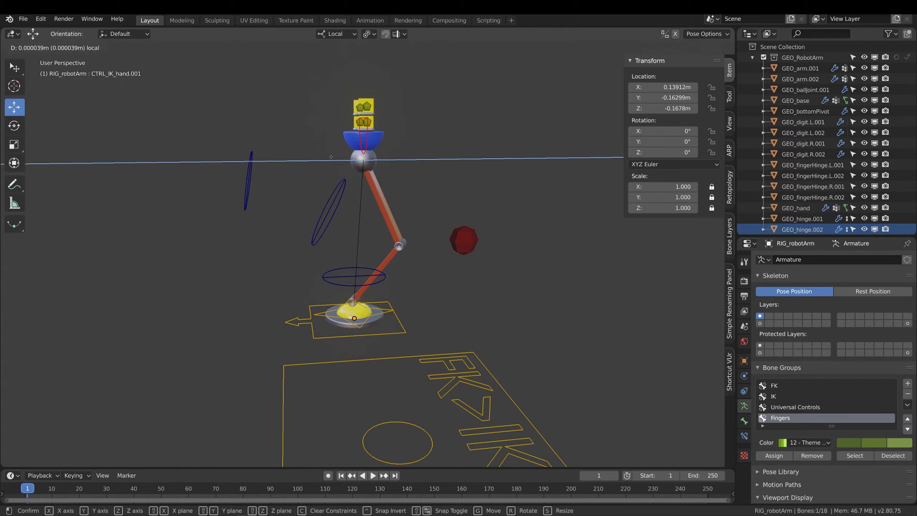
pyautogui.click(382, 160)
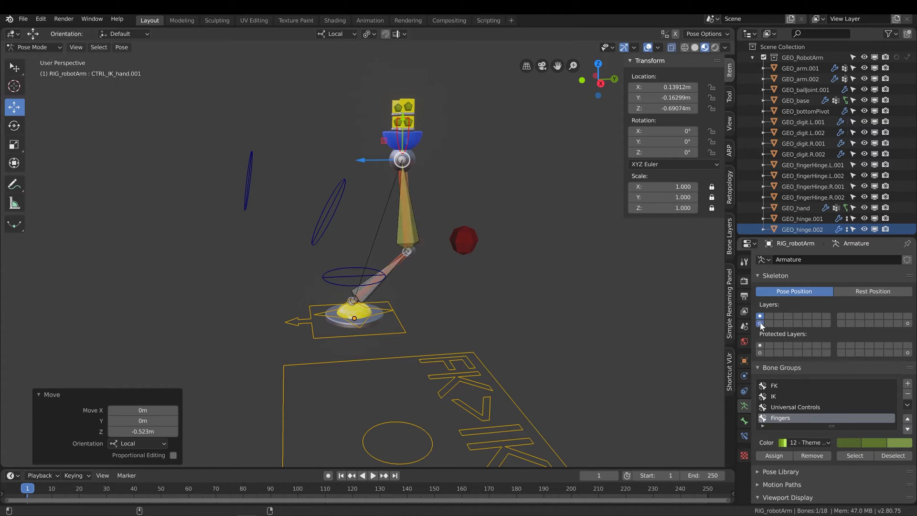
pyautogui.keyDown('shift'); pyautogui.click(907, 323); pyautogui.keyUp('shift')
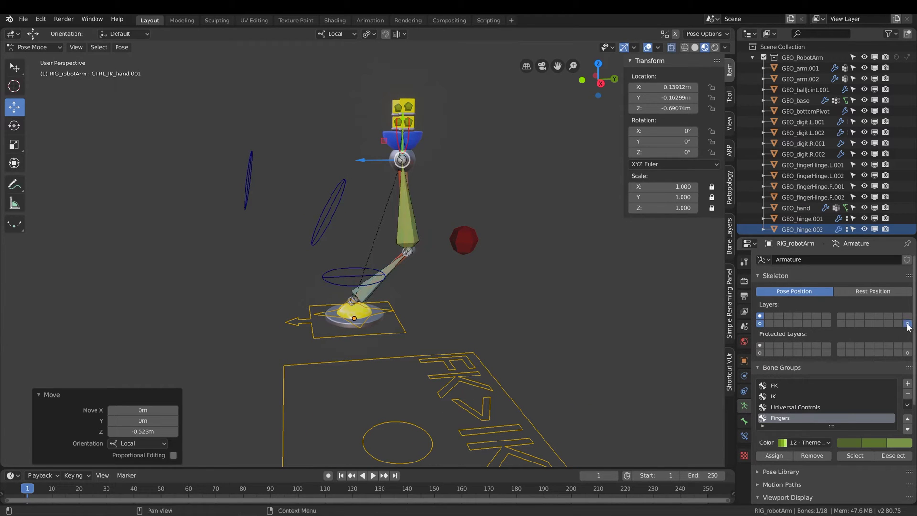
# Slide the FK/IK switch control along X to 0.479 m
pyautogui.rightClick(413, 400)
pyautogui.click(361, 430)
pyautogui.moveTo(361, 429); pyautogui.dragTo(538, 368, button='middle')
pyautogui.moveTo(584, 350); pyautogui.dragTo(490, 350)
pyautogui.moveTo(490, 351); pyautogui.dragTo(491, 350)
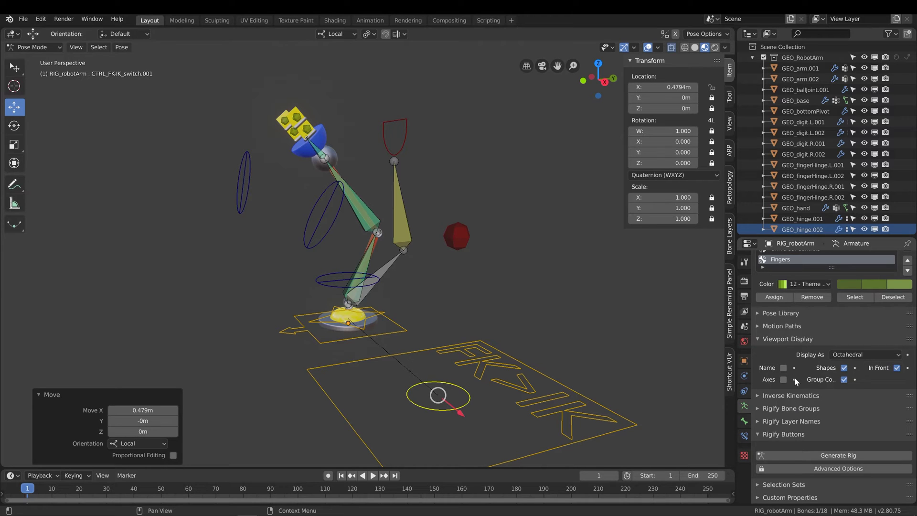
# Hide the custom bone shapes so the rig shows plain bones
pyautogui.click(843, 368)
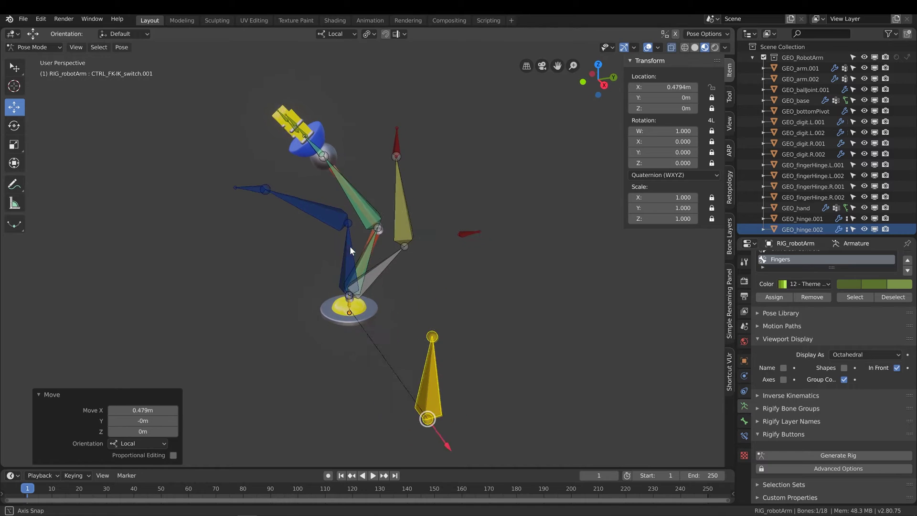
pyautogui.moveTo(350, 245); pyautogui.dragTo(375, 231, button='middle')
pyautogui.scroll(2, 376, 231)
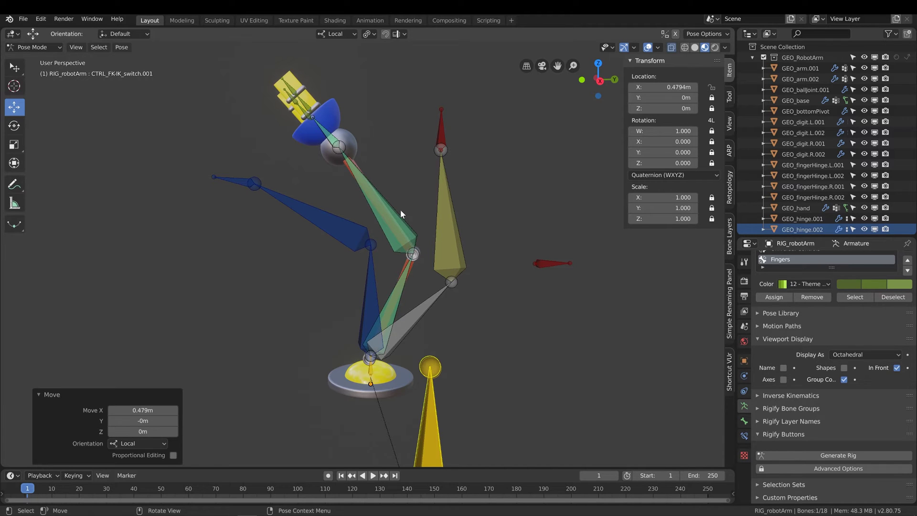
pyautogui.moveTo(400, 213); pyautogui.dragTo(537, 329, button='middle')
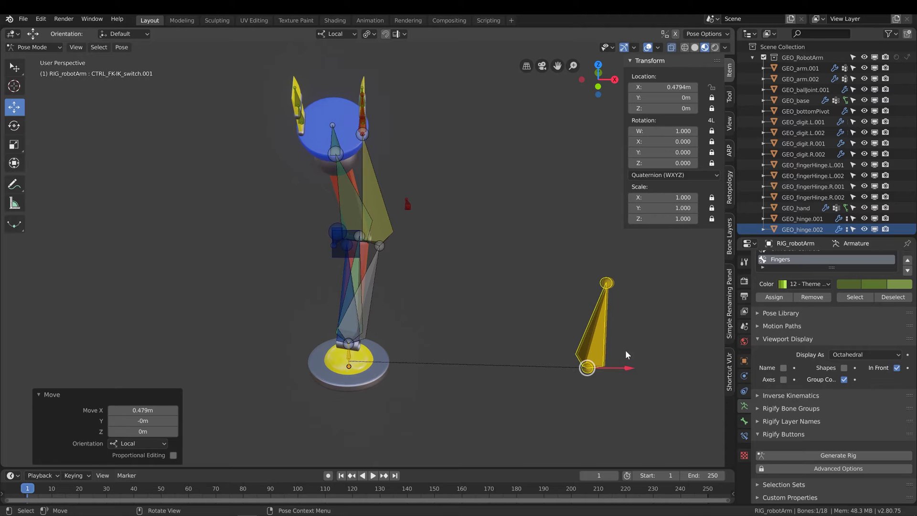
# Move the selected control bone along its local X axis to -0.876 m
pyautogui.press('g')
pyautogui.press('x')
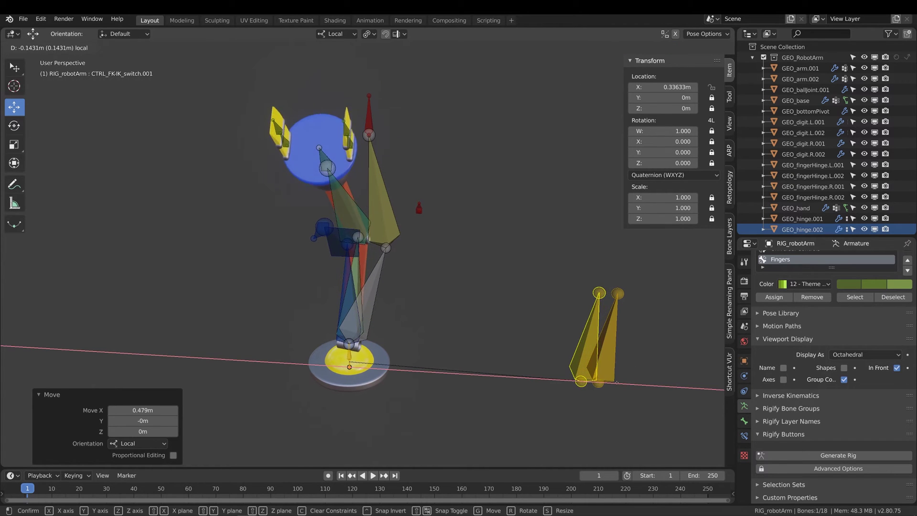
pyautogui.moveTo(577, 380); pyautogui.dragTo(551, 345)
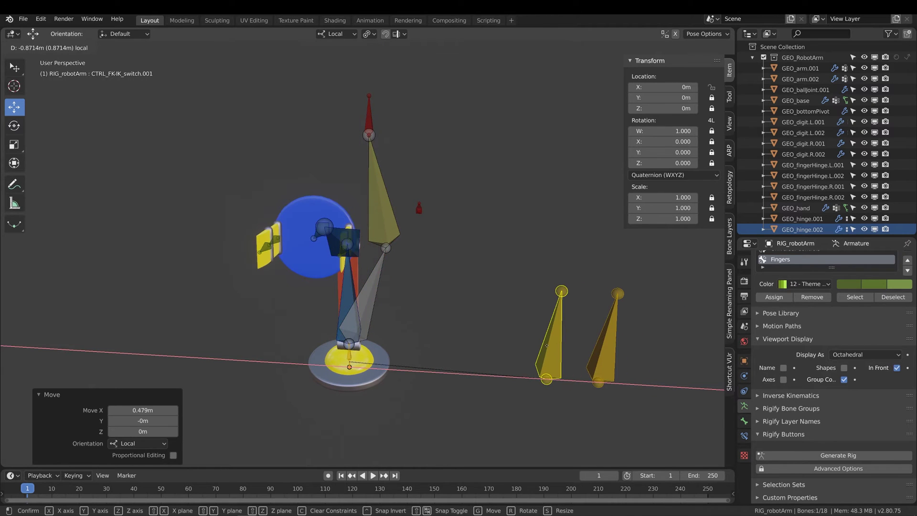
pyautogui.moveTo(432, 306); pyautogui.dragTo(430, 305)
pyautogui.moveTo(430, 305); pyautogui.dragTo(382, 300, button='middle')
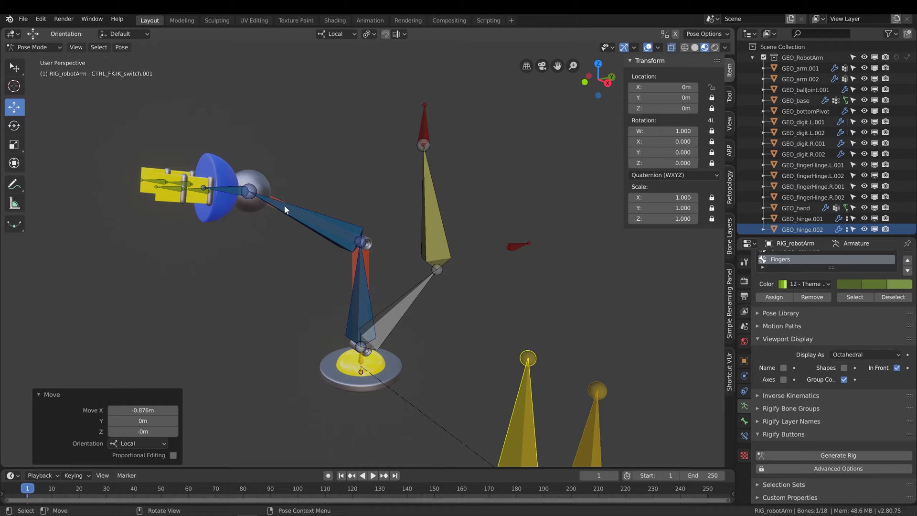
pyautogui.scroll(-3, 425, 329)
# Move CTRL_FK-IK_switch.001 along local X to 1.32 m, then to about 0.42 m
pyautogui.press('g')
pyautogui.press('x')
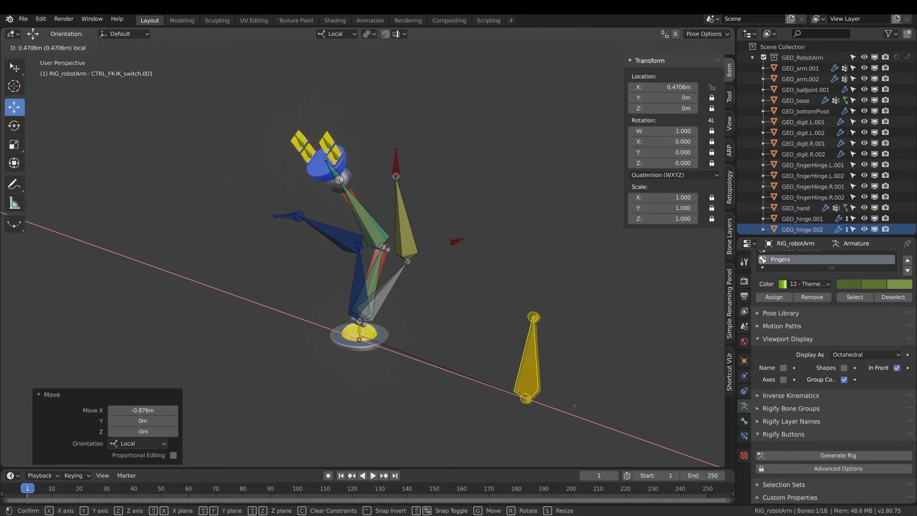
pyautogui.click(637, 421)
pyautogui.moveTo(455, 269); pyautogui.dragTo(416, 280, button='middle')
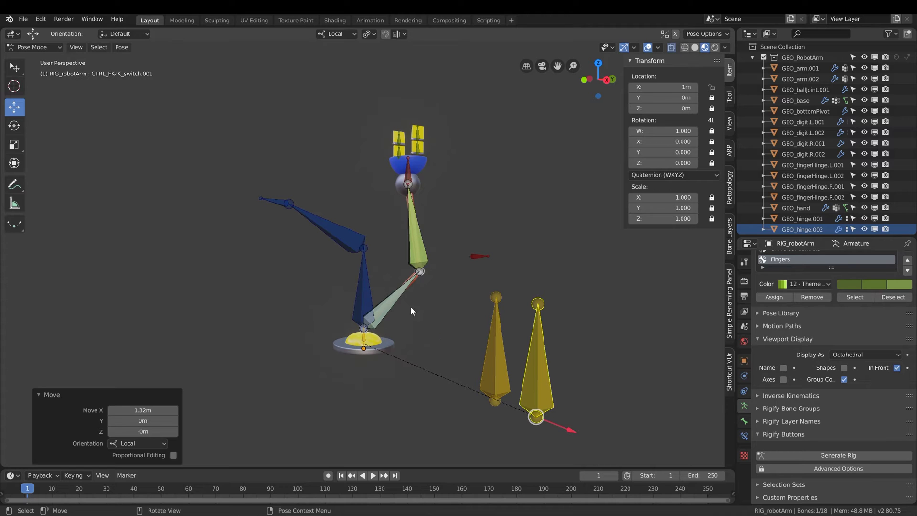
pyautogui.press('g')
pyautogui.press('x')
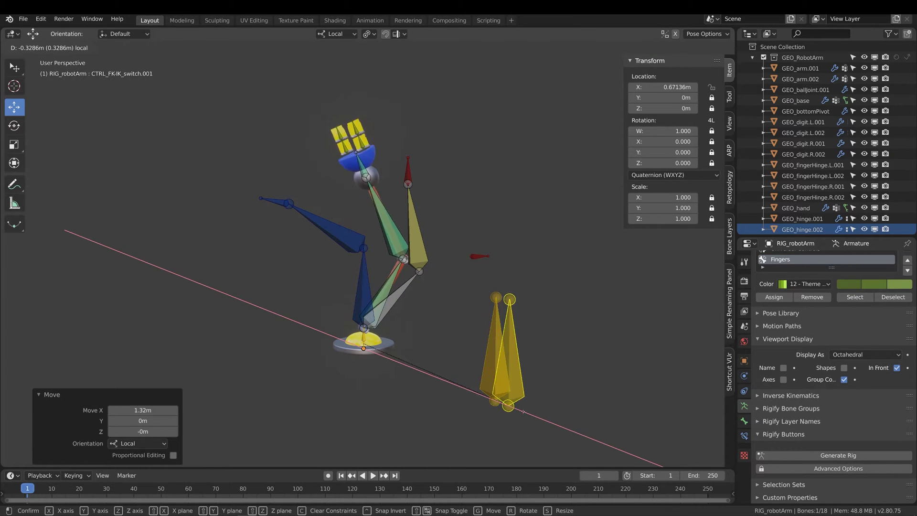
pyautogui.click(463, 337)
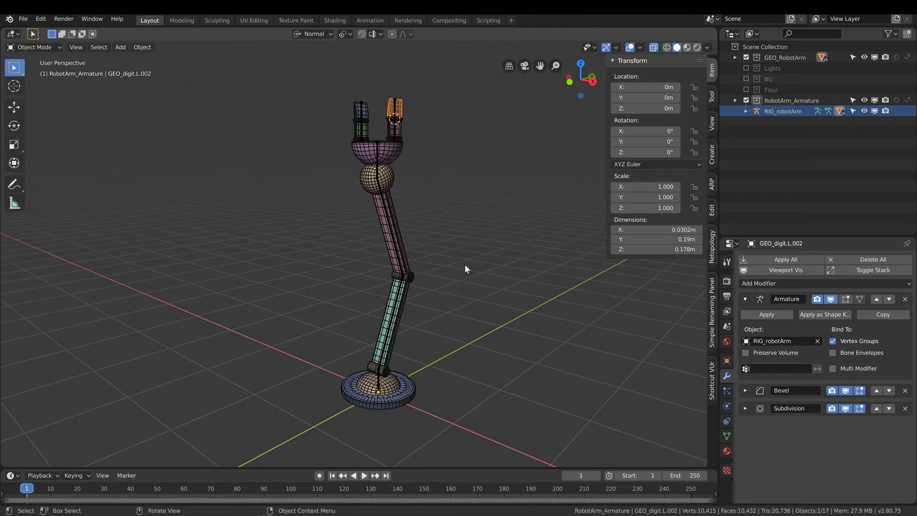
# Select the RIG_robotArm armature and switch it into Pose Mode from the mode dropdown
pyautogui.moveTo(468, 265); pyautogui.dragTo(419, 256, button='middle')
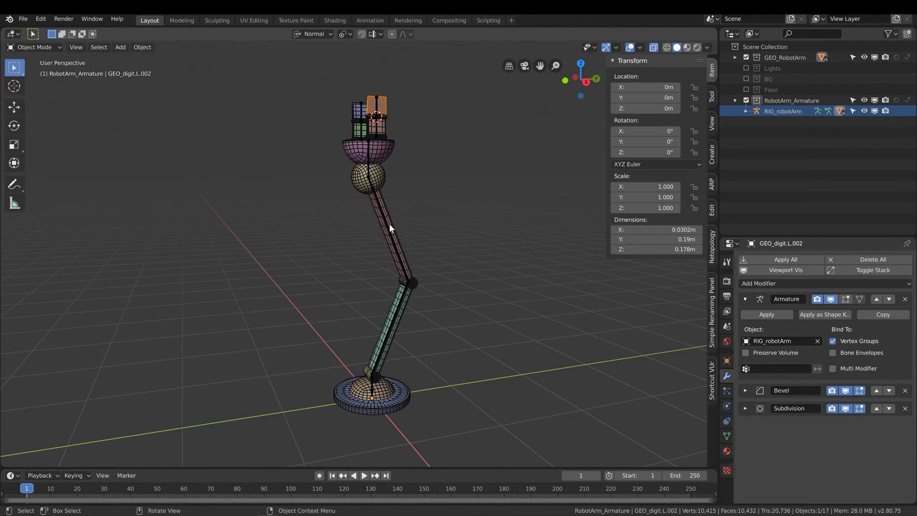
pyautogui.click(53, 46)
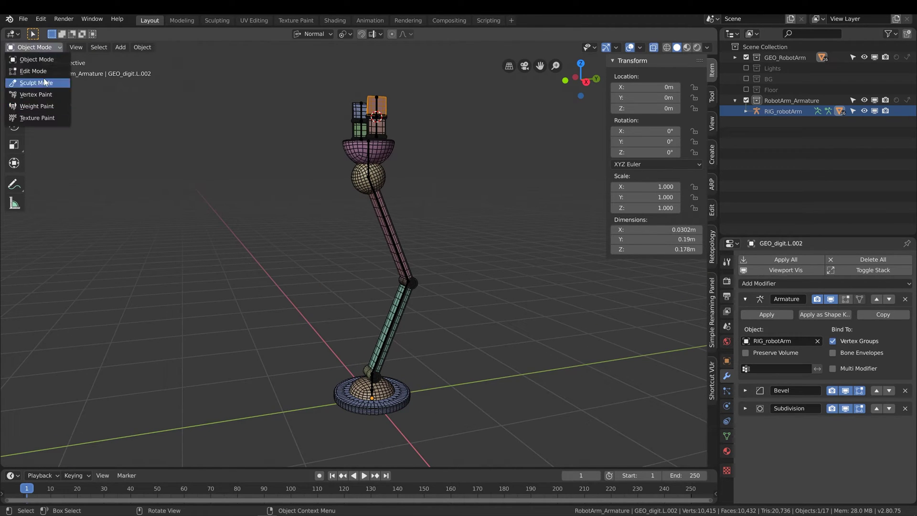
pyautogui.click(369, 166)
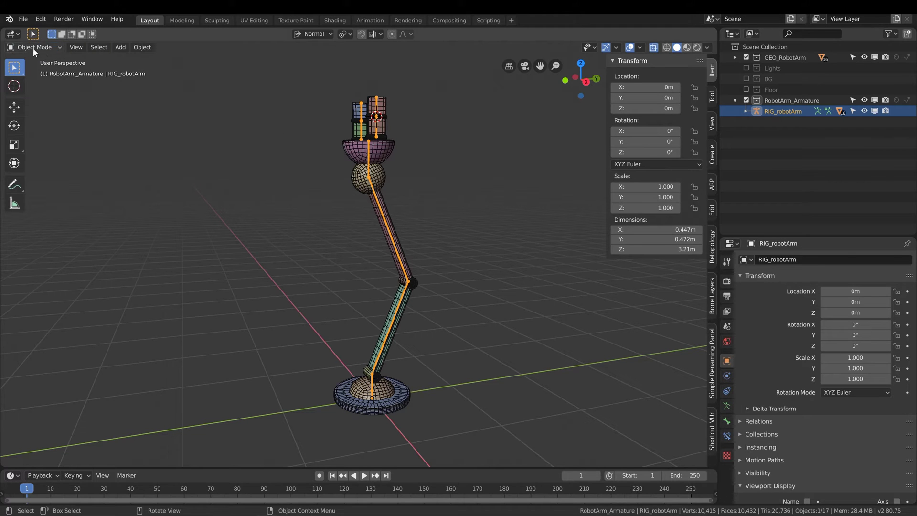
pyautogui.click(38, 47)
pyautogui.click(38, 87)
pyautogui.scroll(3, 414, 213)
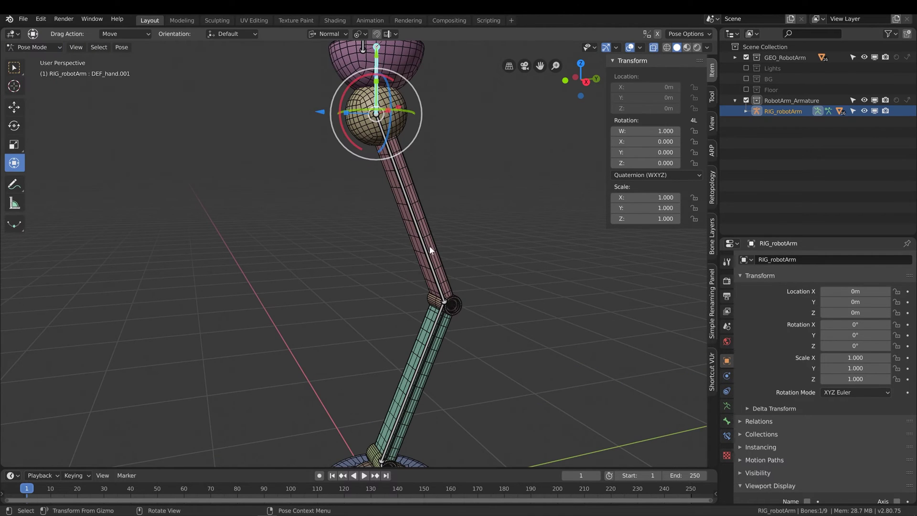
# Test-rotate the upper arm bone DEF_arm.002, then clear its rotation back to rest with Alt+R
pyautogui.click(426, 248)
pyautogui.moveTo(415, 277); pyautogui.dragTo(389, 292)
pyautogui.hotkey('ctrl', 'z')
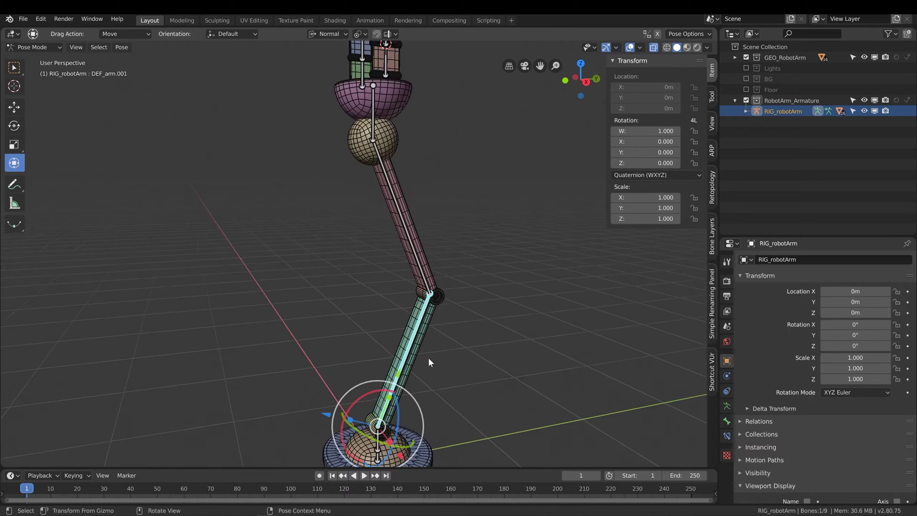
pyautogui.scroll(-3, 426, 360)
pyautogui.press('r')
pyautogui.press('r')
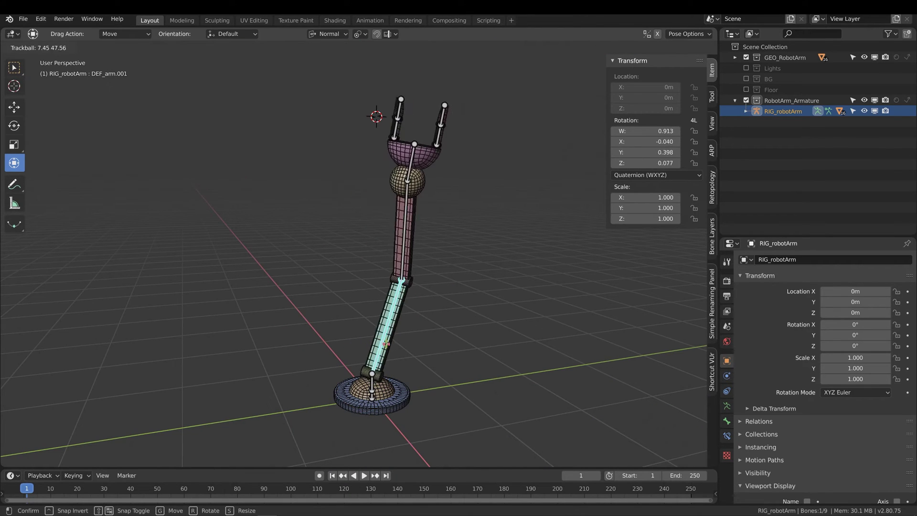
pyautogui.click(394, 367)
pyautogui.hotkey('alt', 'r')
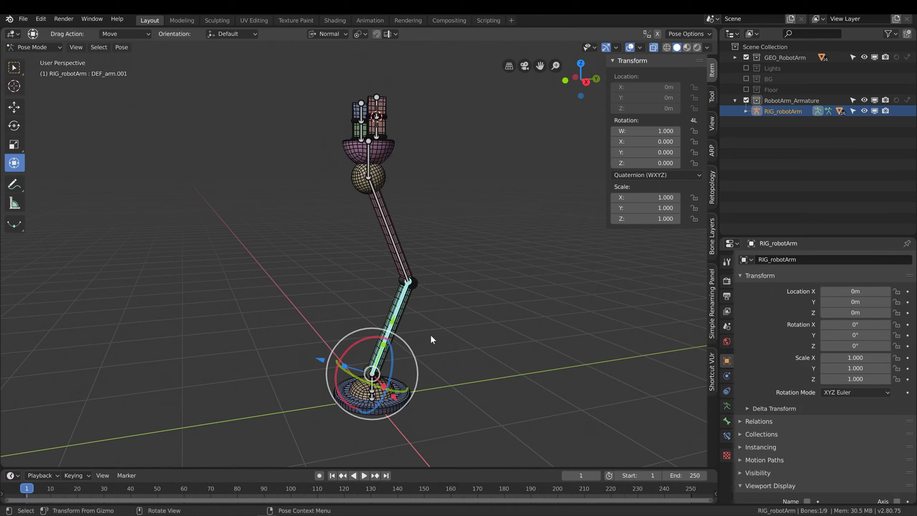
pyautogui.keyDown('shift'); pyautogui.moveTo(407, 293); pyautogui.dragTo(333, 225, button='middle'); pyautogui.keyUp('shift')
pyautogui.scroll(2, 385, 250)
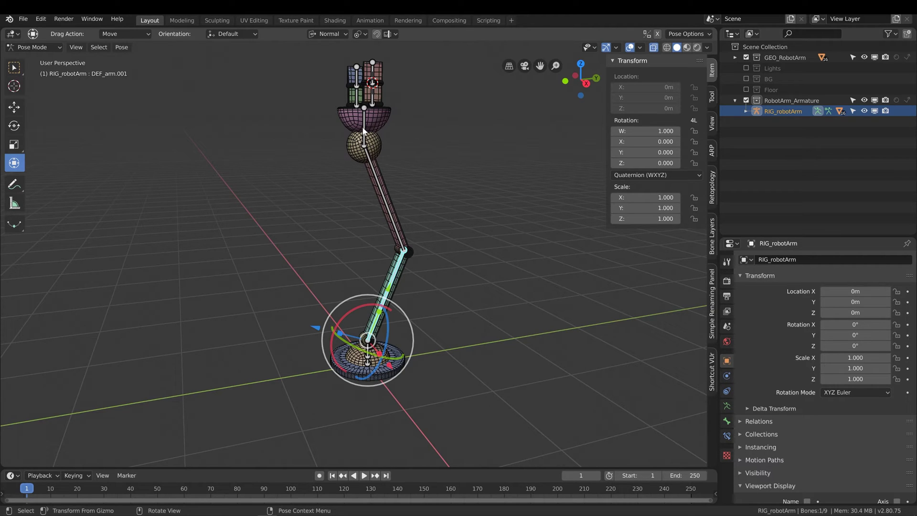
pyautogui.moveTo(357, 158); pyautogui.dragTo(389, 168, button='middle')
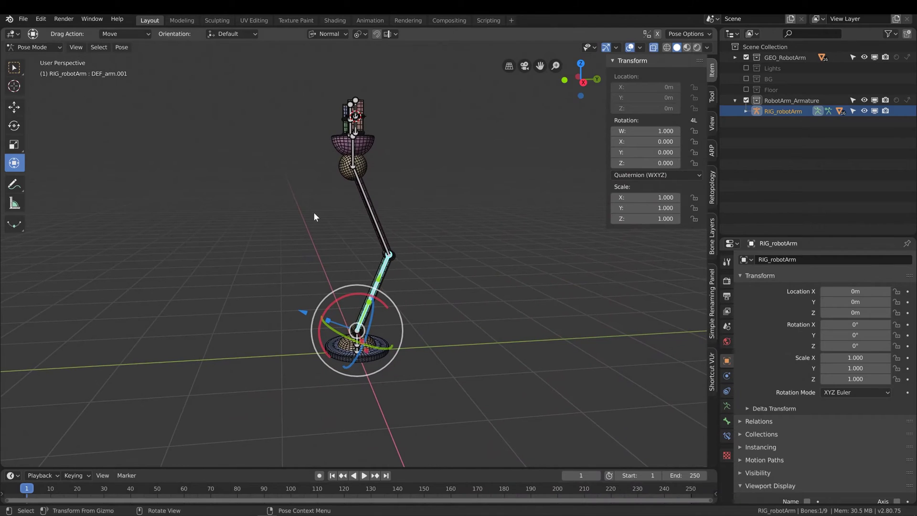
# Select the upper arm bone and DEF_hand.001, rotating the hand bone very slightly
pyautogui.moveTo(314, 213); pyautogui.dragTo(383, 294, button='middle')
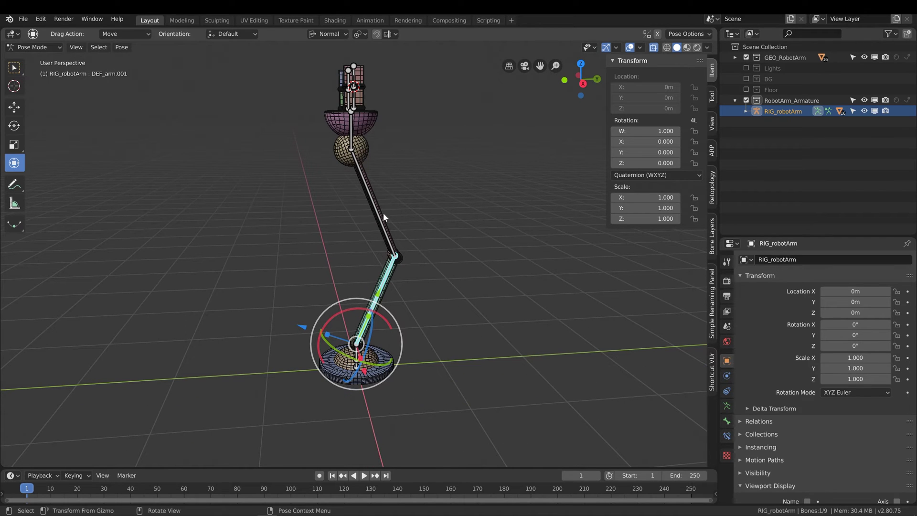
pyautogui.click(393, 244)
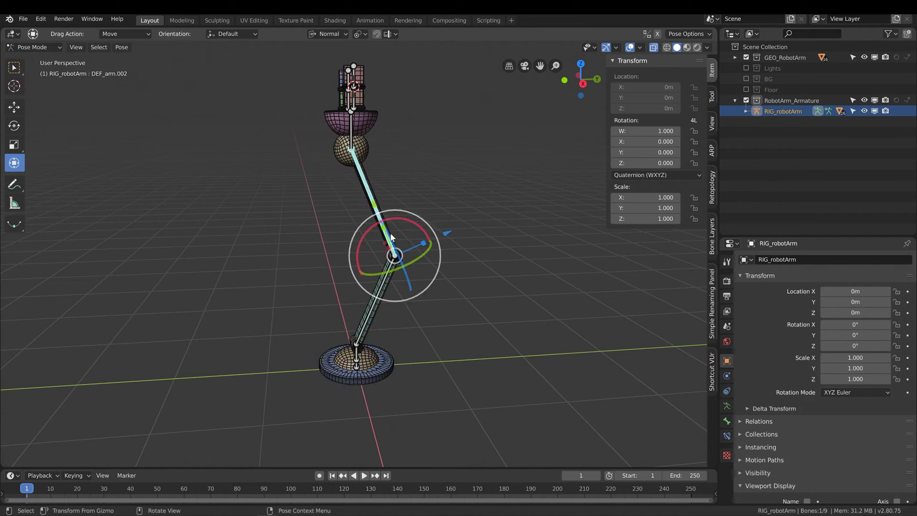
pyautogui.click(356, 149)
pyautogui.moveTo(360, 168); pyautogui.dragTo(362, 170)
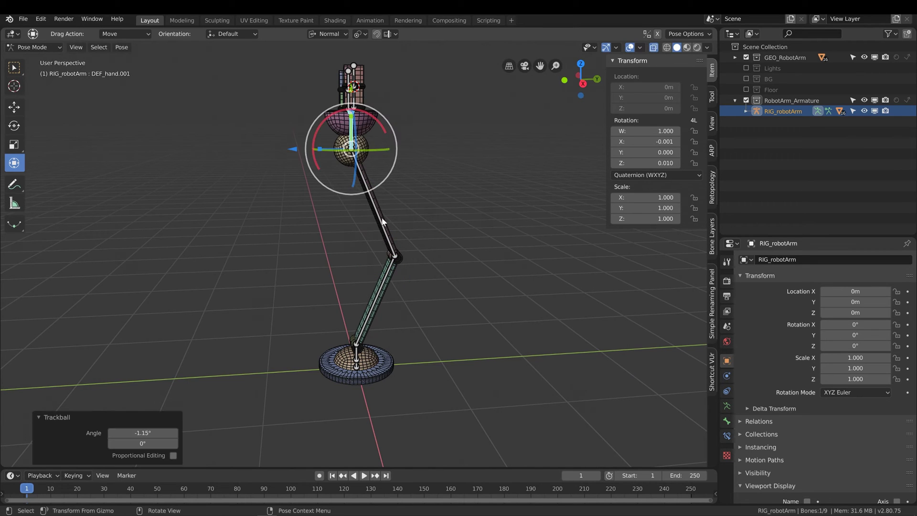
# Reselect the arm bones in turn, ending with DEF_arm.001 selected
pyautogui.click(383, 224)
pyautogui.click(368, 316)
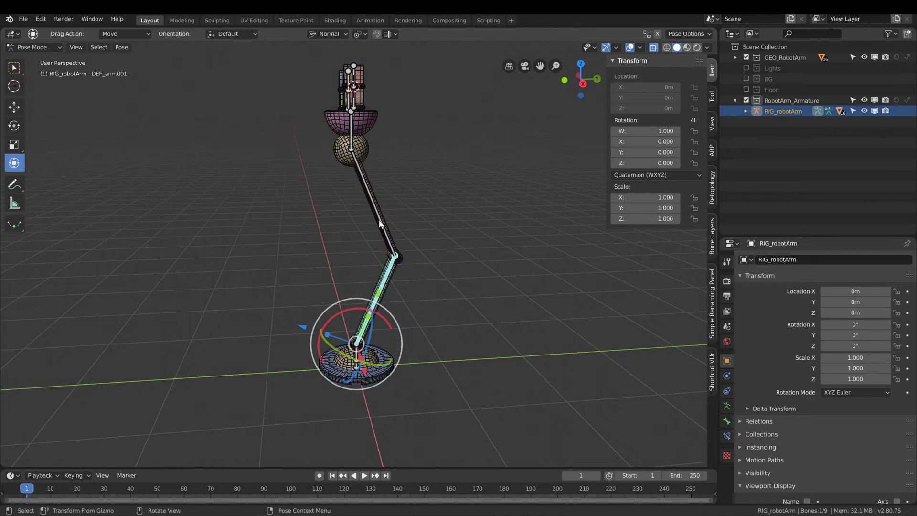
pyautogui.click(380, 222)
pyautogui.click(353, 136)
pyautogui.click(369, 173)
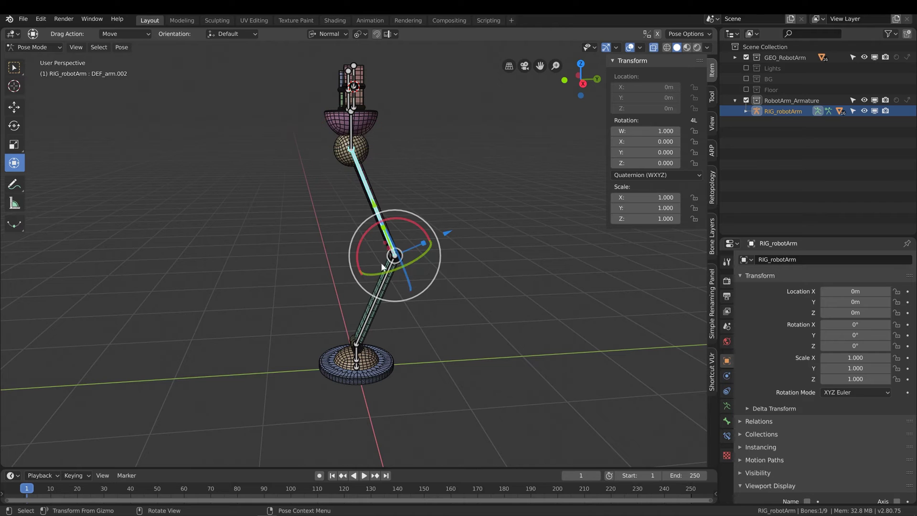
pyautogui.click(366, 323)
# In Right Orthographic view, add the upper arm and DEF_hand.001 to the DEF_arm.001 selection
pyautogui.moveTo(391, 301); pyautogui.dragTo(329, 294, button='middle')
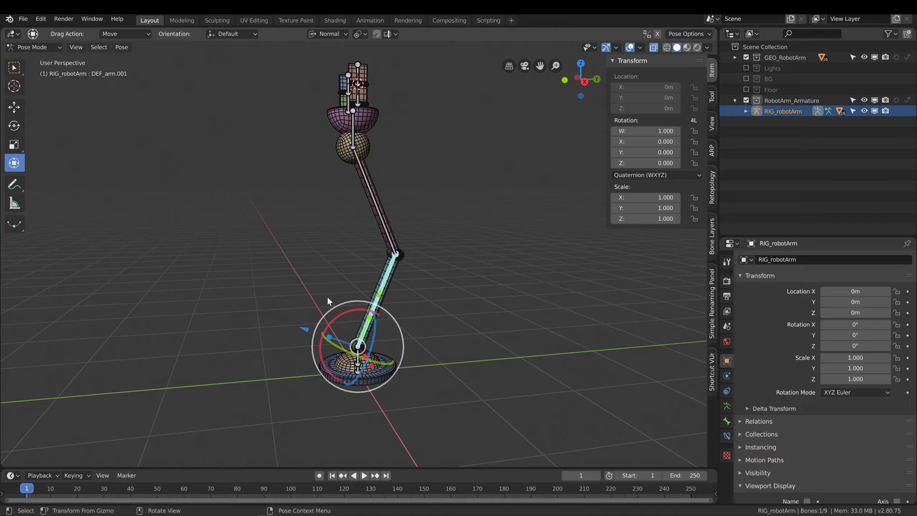
pyautogui.press('n')
pyautogui.press('KP_3')
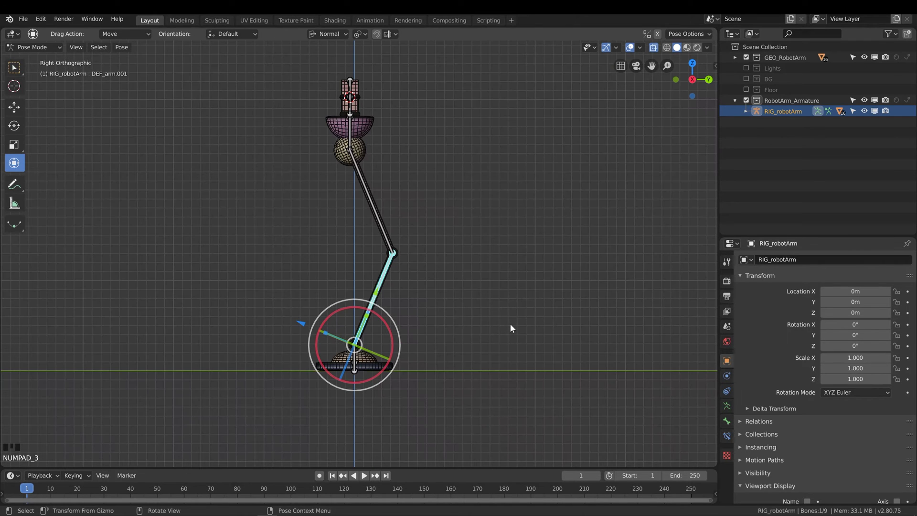
pyautogui.keyDown('shift'); pyautogui.click(380, 219); pyautogui.keyUp('shift')
pyautogui.keyDown('shift'); pyautogui.click(353, 141); pyautogui.keyUp('shift')
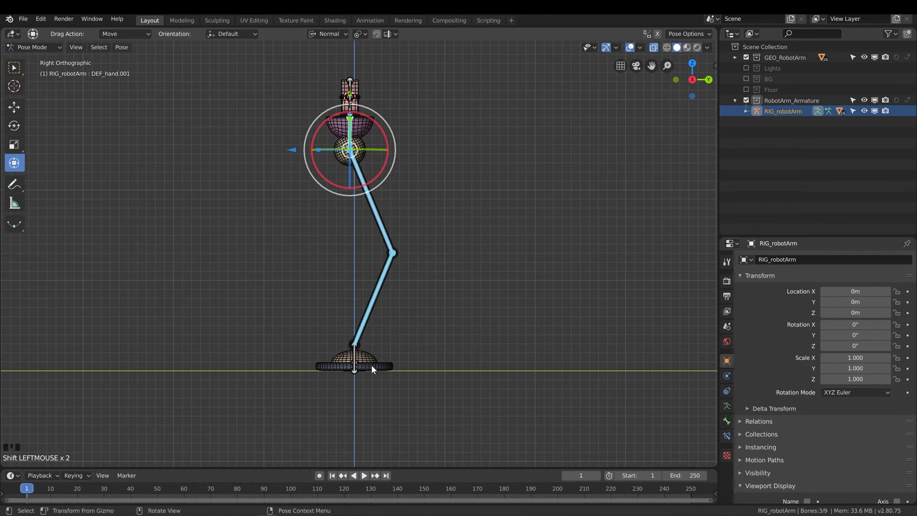
# Pan, zoom and orbit to inspect the selected arm bones from several angles
pyautogui.scroll(5, 372, 365)
pyautogui.keyDown('shift'); pyautogui.moveTo(410, 353); pyautogui.dragTo(417, 225, button='middle'); pyautogui.keyUp('shift')
pyautogui.scroll(1, 419, 267)
pyautogui.scroll(-3, 420, 311)
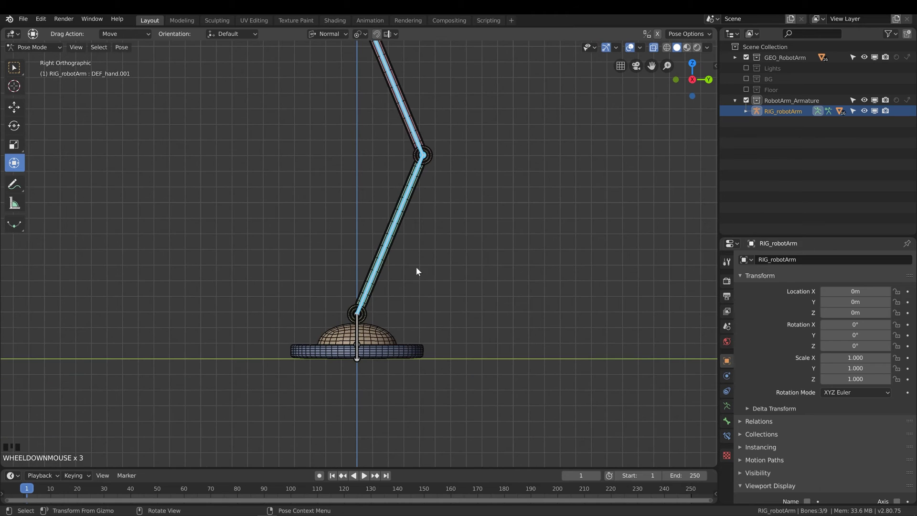
pyautogui.scroll(1, 405, 136)
pyautogui.scroll(-3, 440, 140)
pyautogui.keyDown('shift'); pyautogui.moveTo(422, 131); pyautogui.dragTo(439, 173, button='middle'); pyautogui.keyUp('shift')
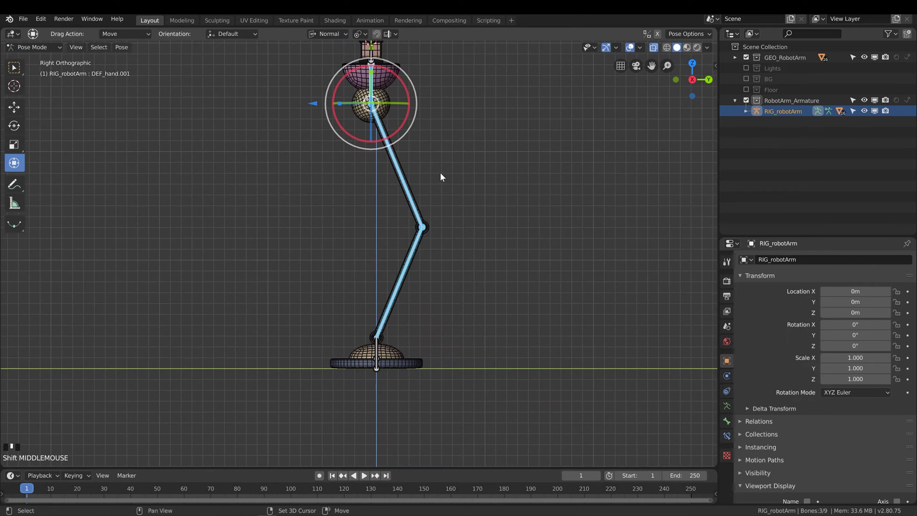
pyautogui.keyDown('shift'); pyautogui.moveTo(449, 260); pyautogui.dragTo(421, 280, button='middle'); pyautogui.keyUp('shift')
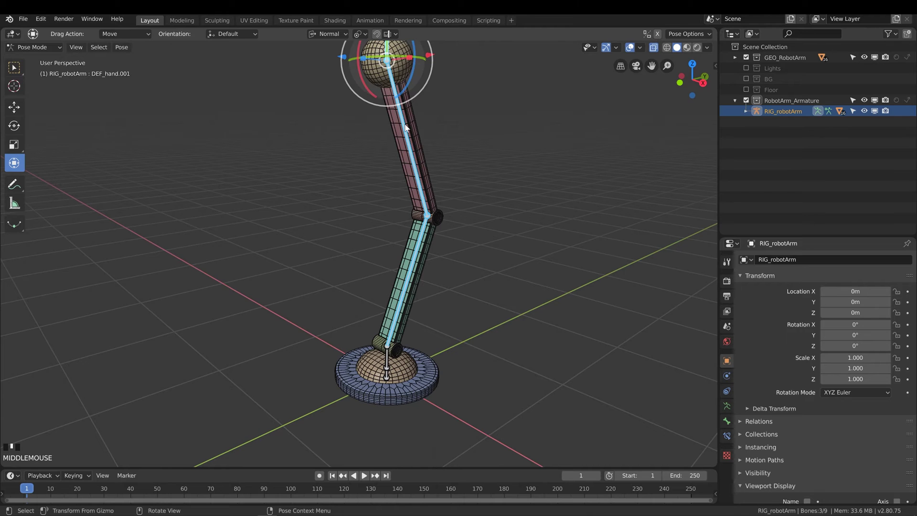
pyautogui.moveTo(396, 356); pyautogui.dragTo(375, 340, button='middle')
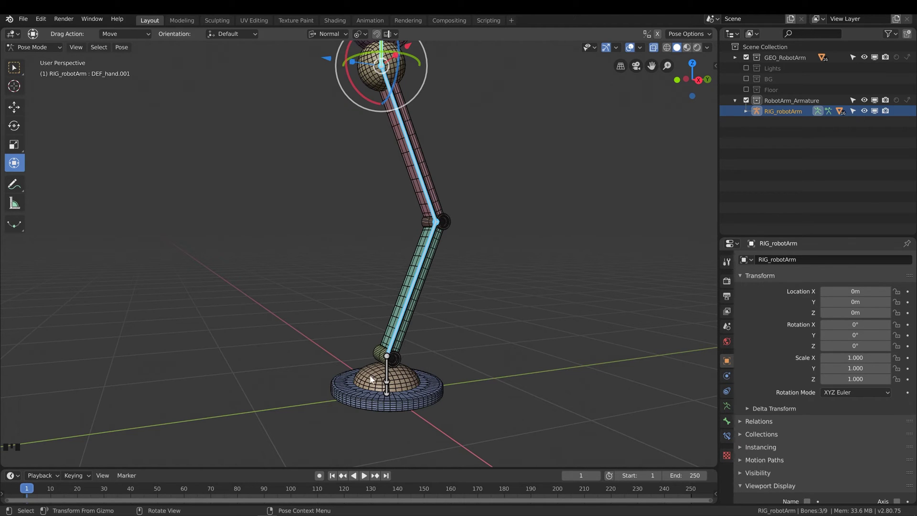
pyautogui.moveTo(368, 378); pyautogui.dragTo(388, 371, button='middle')
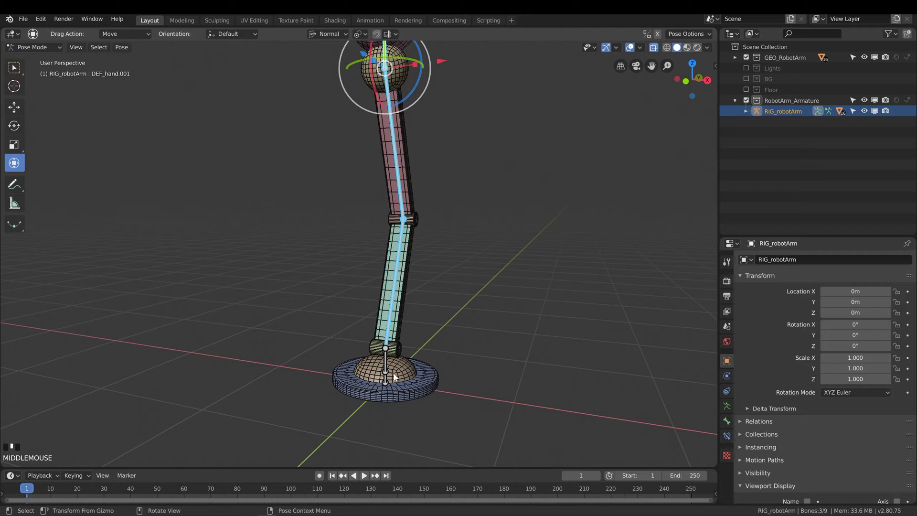
pyautogui.scroll(1, 393, 377)
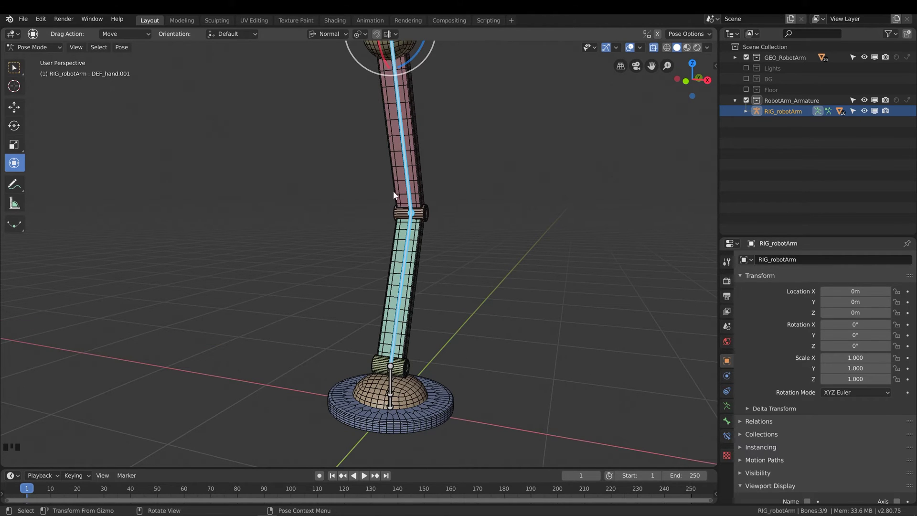
pyautogui.scroll(-1, 395, 198)
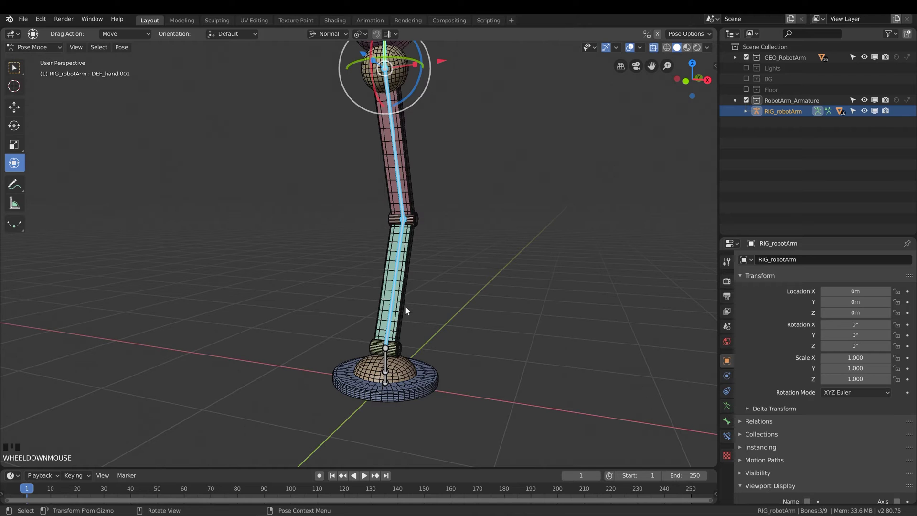
pyautogui.moveTo(410, 317); pyautogui.dragTo(391, 358, button='middle')
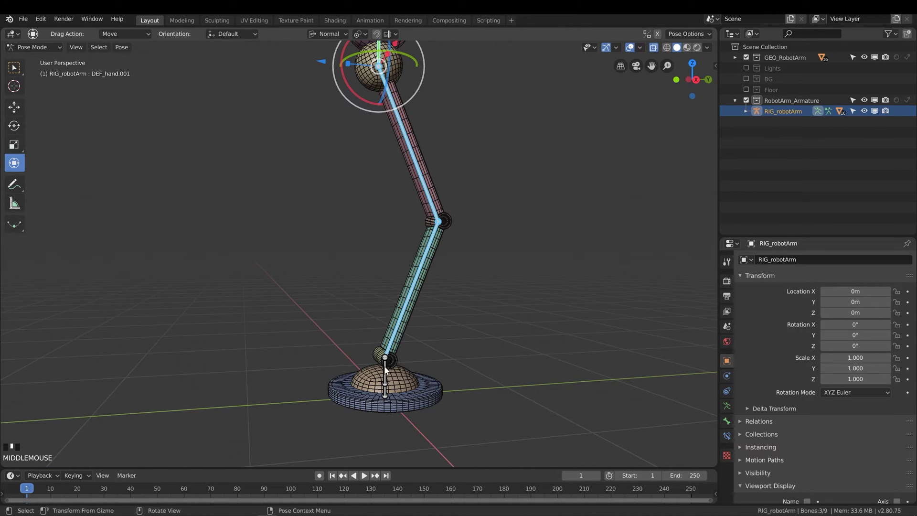
pyautogui.scroll(-2, 398, 356)
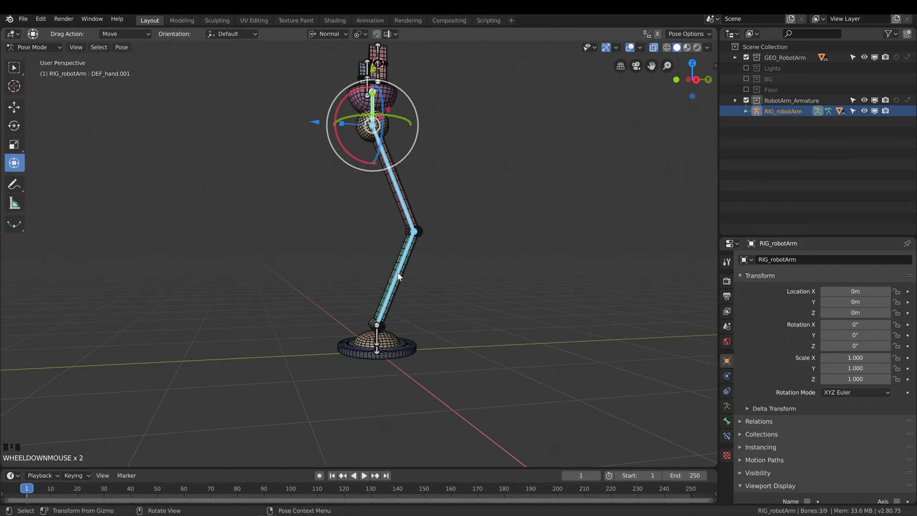
pyautogui.moveTo(397, 356); pyautogui.dragTo(393, 327, button='middle')
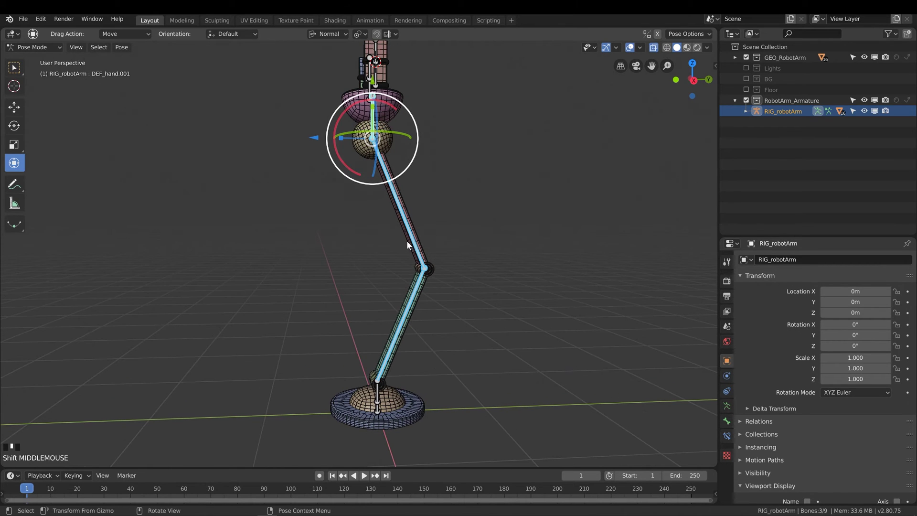
# Put the rig into Edit Mode in Right Orthographic view and enable snapping during transforms
pyautogui.press('KP_3')
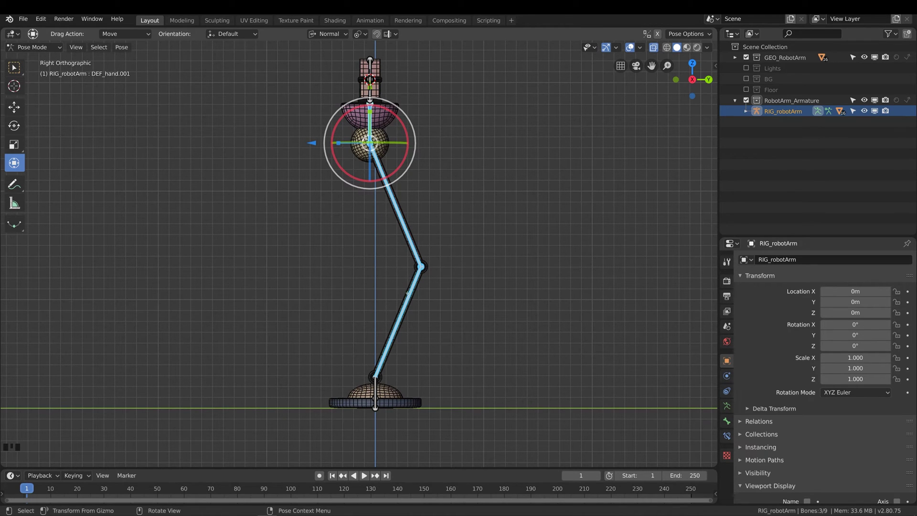
pyautogui.press('Tab')
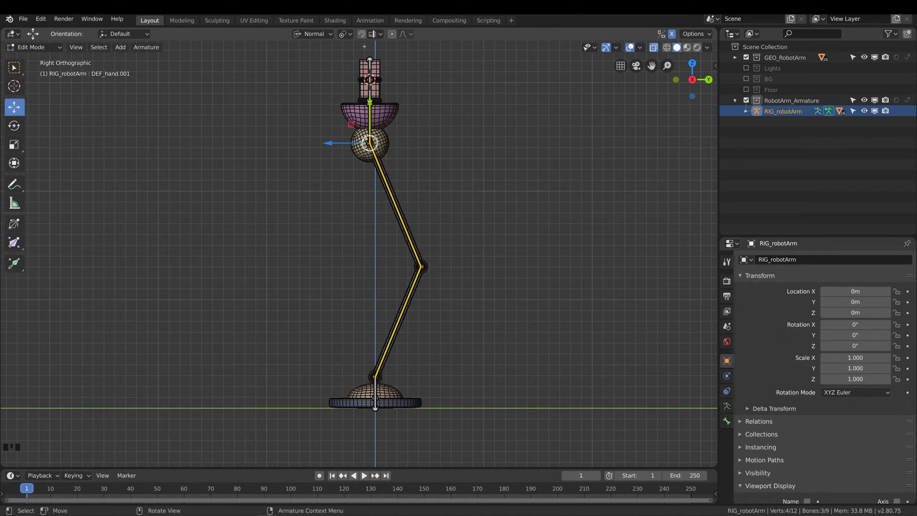
pyautogui.scroll(3, 422, 241)
pyautogui.keyDown('shift'); pyautogui.moveTo(423, 240); pyautogui.dragTo(420, 209, button='middle'); pyautogui.keyUp('shift')
pyautogui.keyDown('shift'); pyautogui.scroll(-3, 372, 285); pyautogui.keyUp('shift')
pyautogui.scroll(-3, 367, 260)
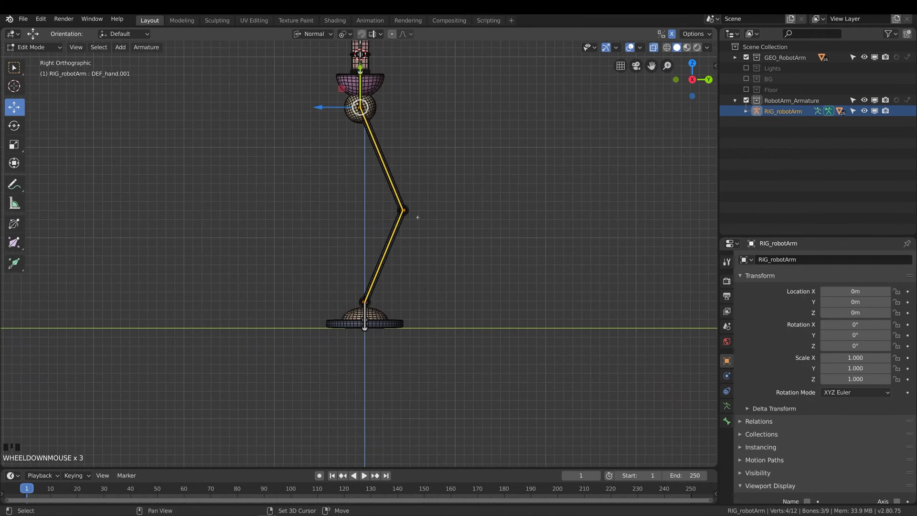
pyautogui.keyDown('shift'); pyautogui.moveTo(368, 260); pyautogui.dragTo(367, 298, button='middle'); pyautogui.keyUp('shift')
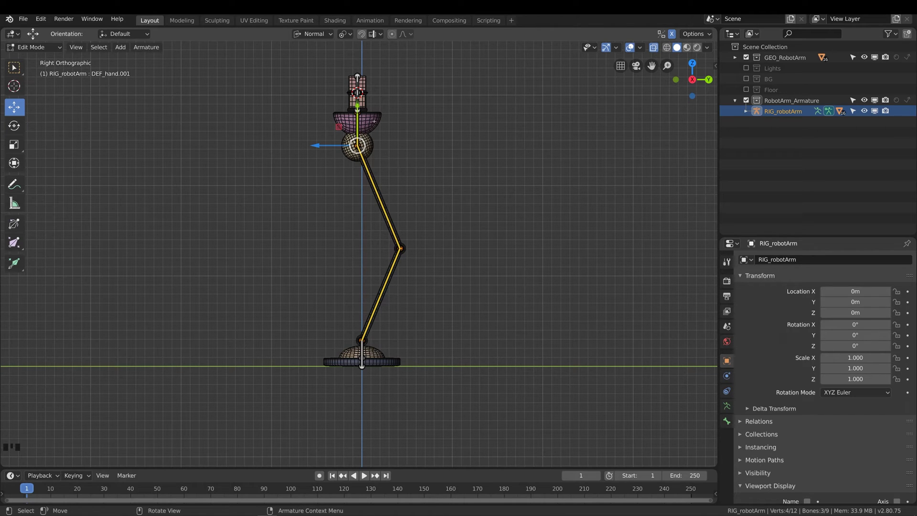
pyautogui.click(362, 34)
pyautogui.scroll(2, 445, 206)
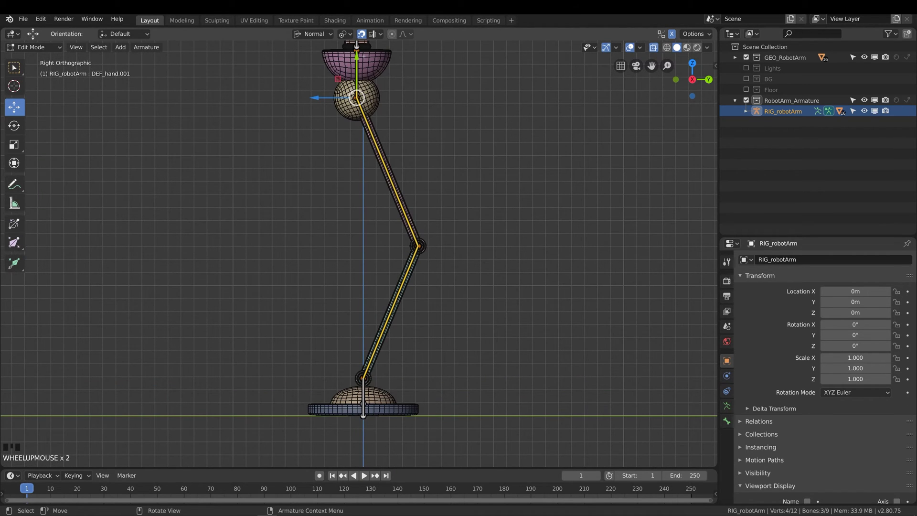
# Check the snapping options, then set the transform pivot point to Active Element
pyautogui.click(372, 33)
pyautogui.click(345, 34)
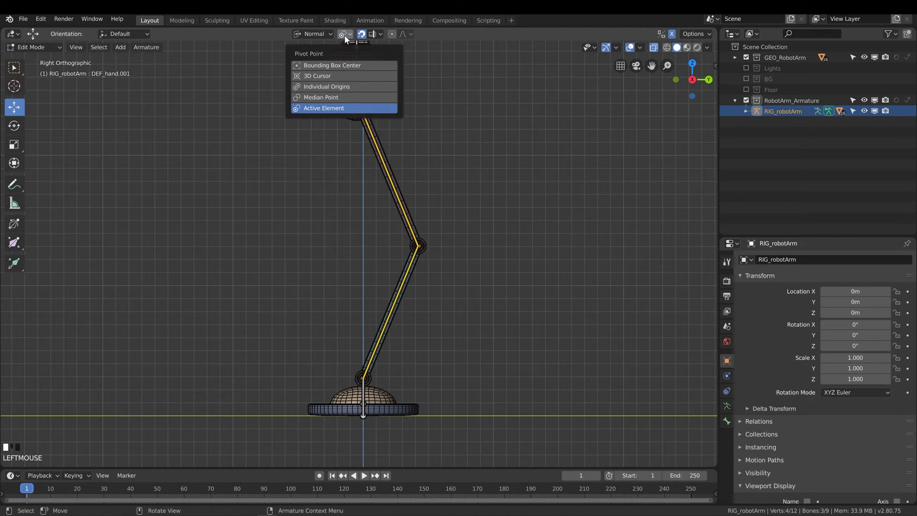
pyautogui.click(338, 108)
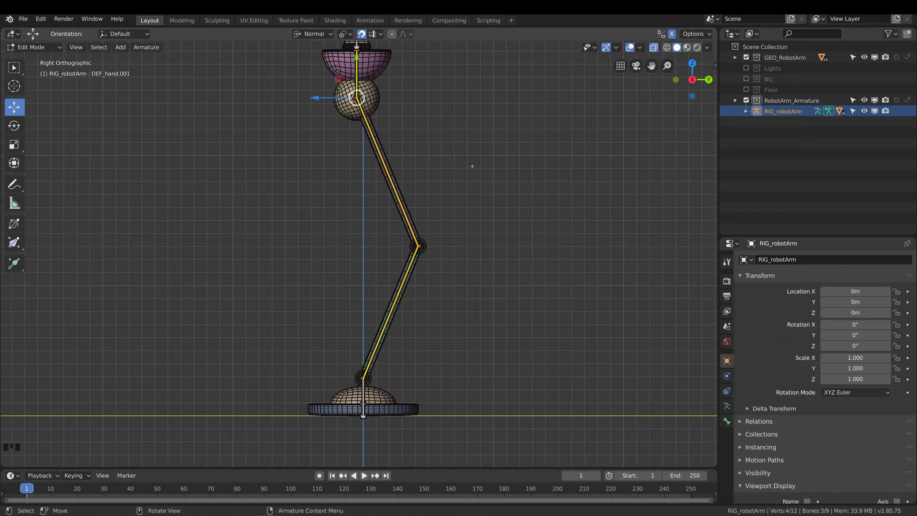
# Select only the hand, upper arm and lower arm bones of the chain
pyautogui.click(407, 157)
pyautogui.click(357, 95)
pyautogui.keyDown('shift'); pyautogui.click(388, 172); pyautogui.keyUp('shift')
pyautogui.keyDown('shift'); pyautogui.click(382, 341); pyautogui.keyUp('shift')
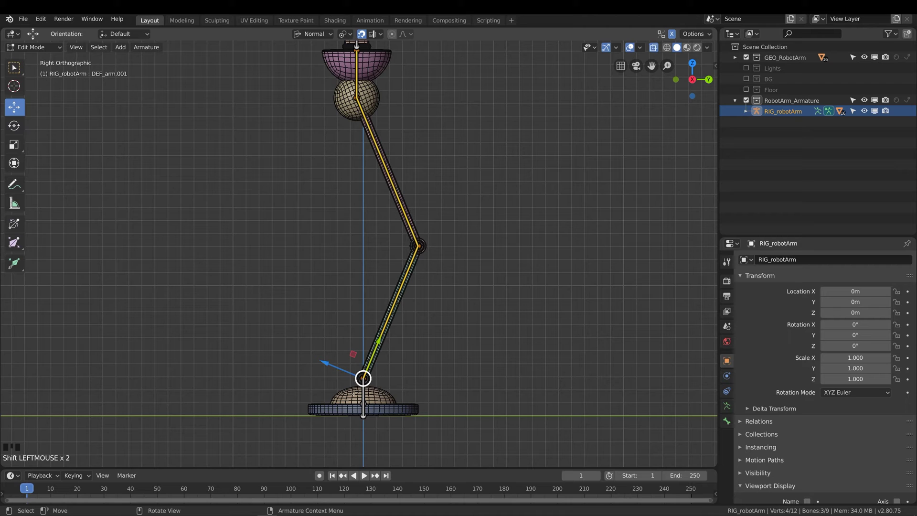
# Duplicate the three-bone chain 1.1 m along Y, then start a second copy moving along Y
pyautogui.hotkey('shift', 'd')
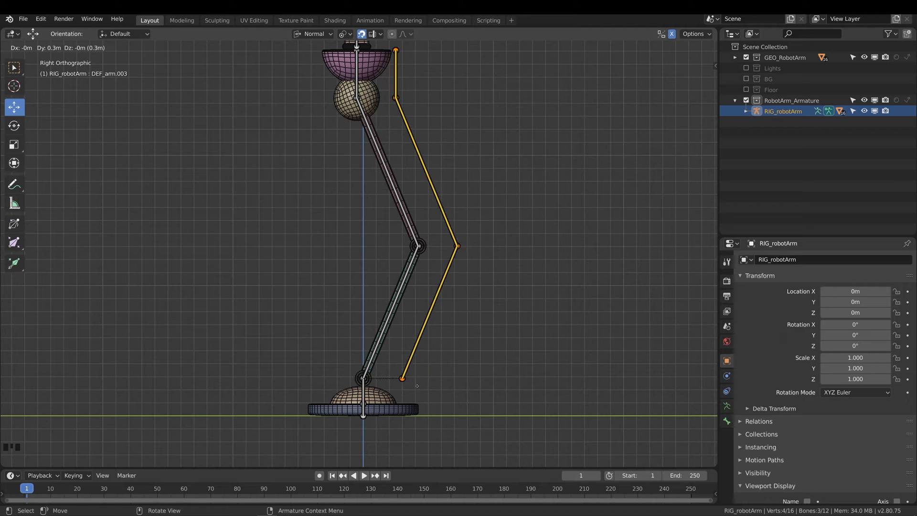
pyautogui.click(522, 384)
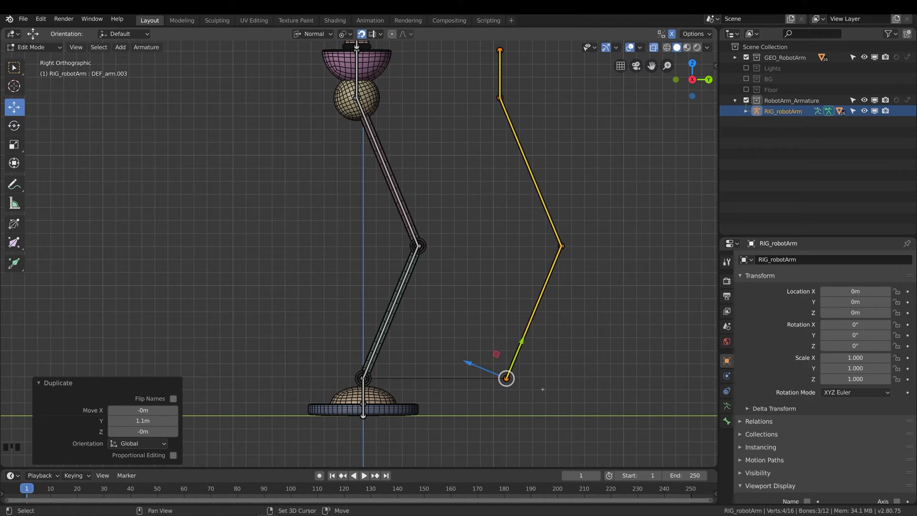
pyautogui.hotkey('shift', 'd')
pyautogui.press('y')
pyautogui.press('y')
pyautogui.press('y')
pyautogui.press('y')
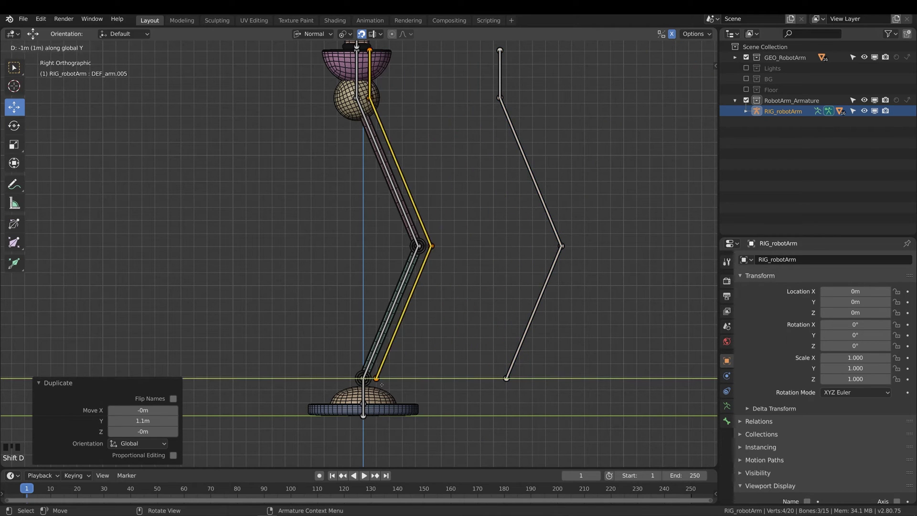
# Place the second arm copy on the other side and show the left copy's Bone properties
pyautogui.click(251, 382)
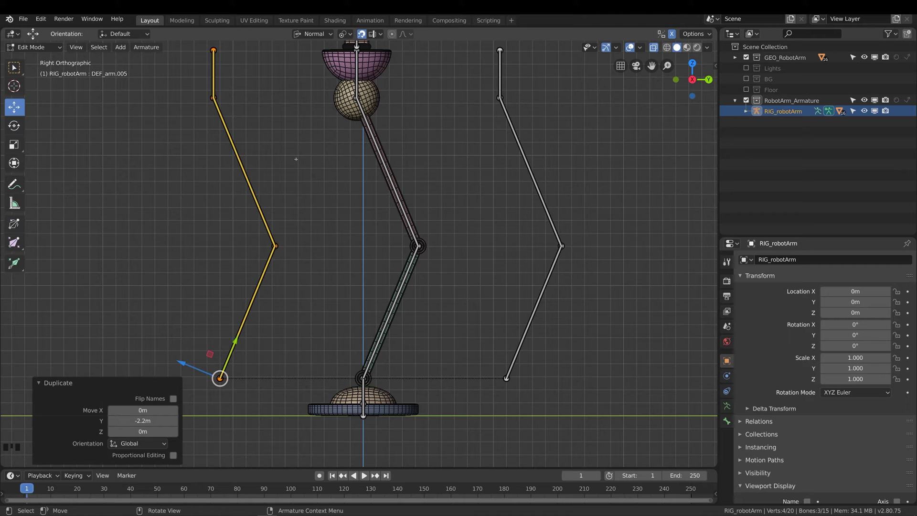
pyautogui.click(213, 98)
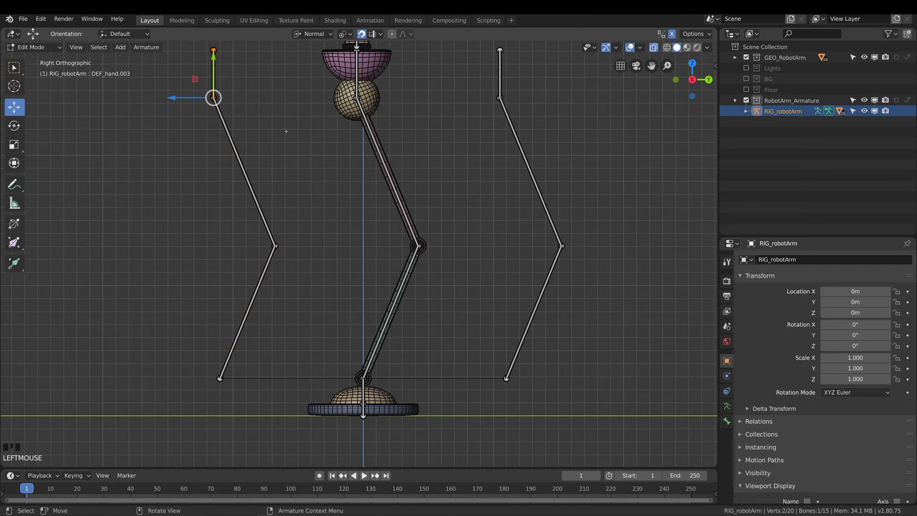
pyautogui.click(726, 421)
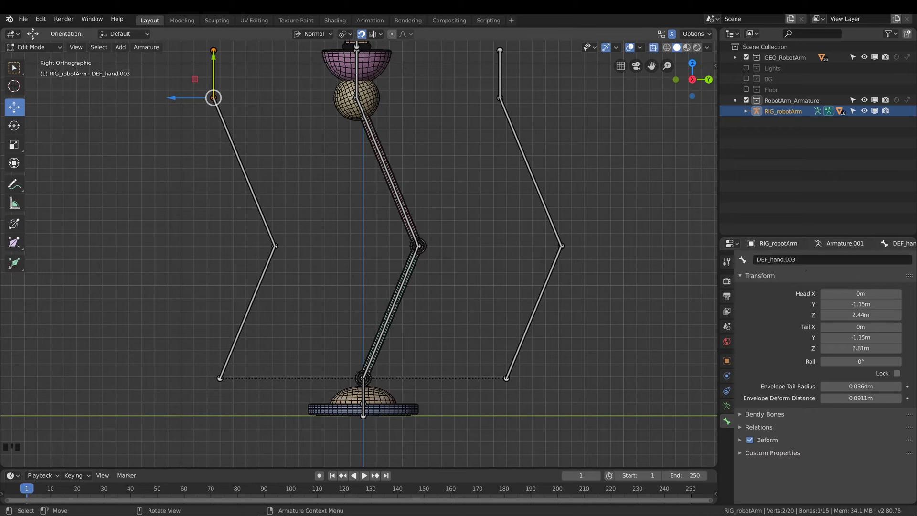
pyautogui.click(356, 72)
pyautogui.click(387, 172)
pyautogui.click(390, 311)
pyautogui.click(214, 87)
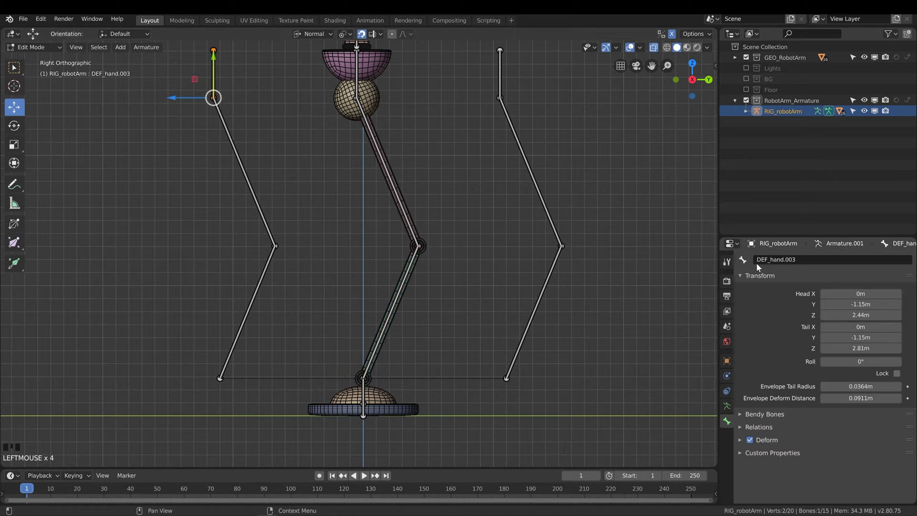
# Rename the left copy's top bone CTRL_FK_hand.001
pyautogui.click(781, 264)
pyautogui.write('CTRL_')
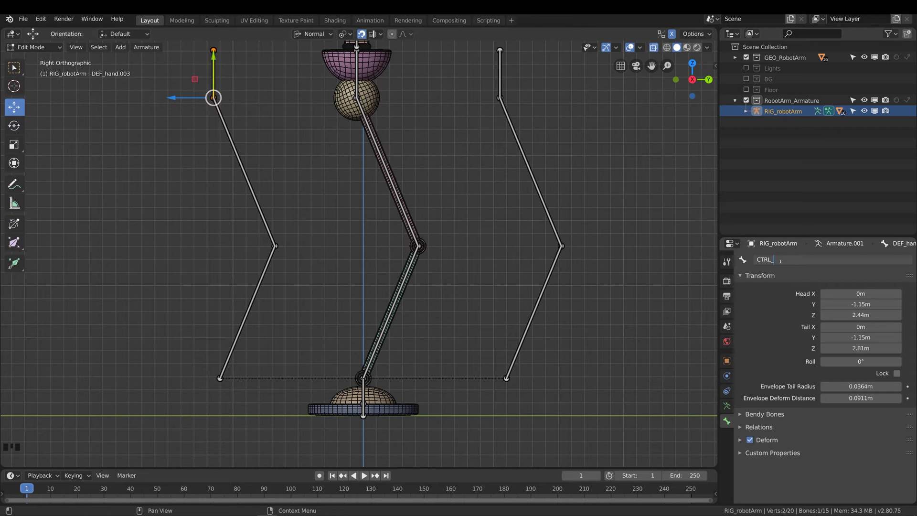
pyautogui.write('FK')
pyautogui.press('BackSpace')
pyautogui.write('_hand.001')
pyautogui.press('Return')
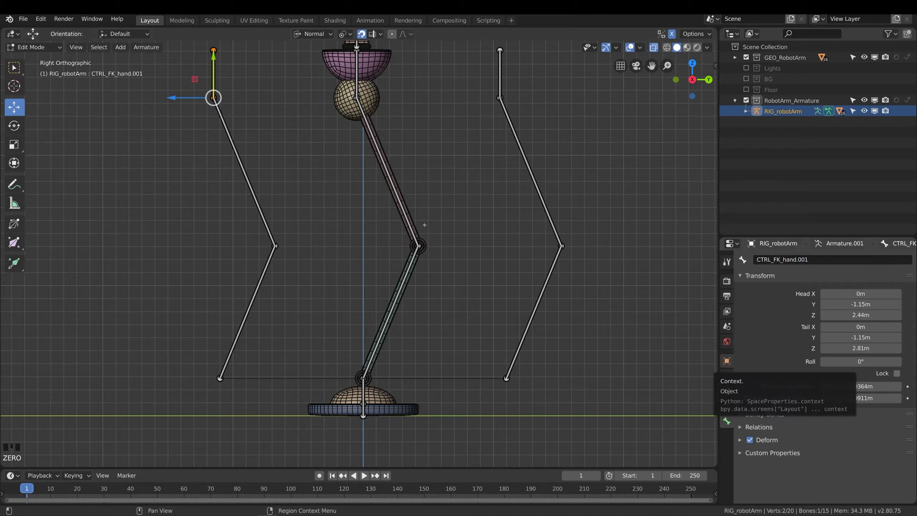
# Name the left copy's upper and lower arm bones CTRL_FK_arm.001
pyautogui.click(253, 189)
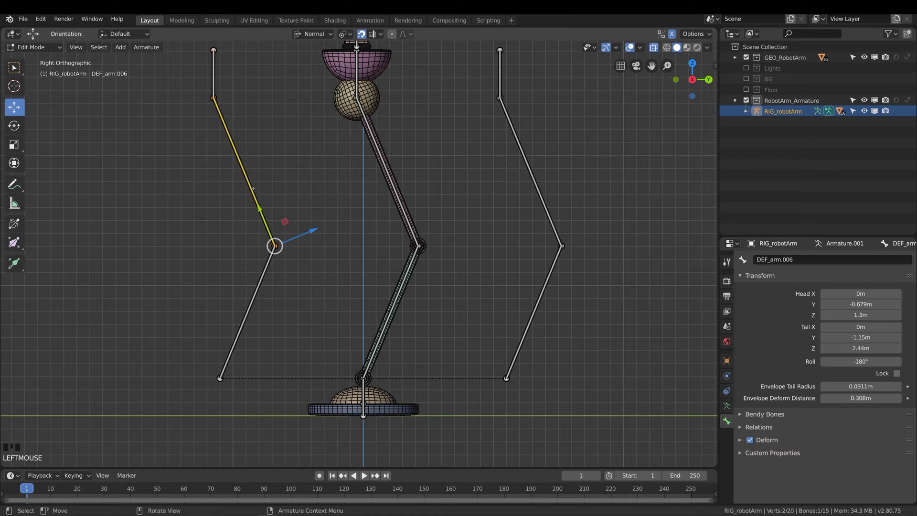
pyautogui.doubleClick(776, 260)
pyautogui.write('CTRL_FK_arm.001')
pyautogui.press('Return')
pyautogui.click(247, 312)
pyautogui.doubleClick(776, 260)
pyautogui.write('CTRL_FK_arm.001')
pyautogui.press('Return')
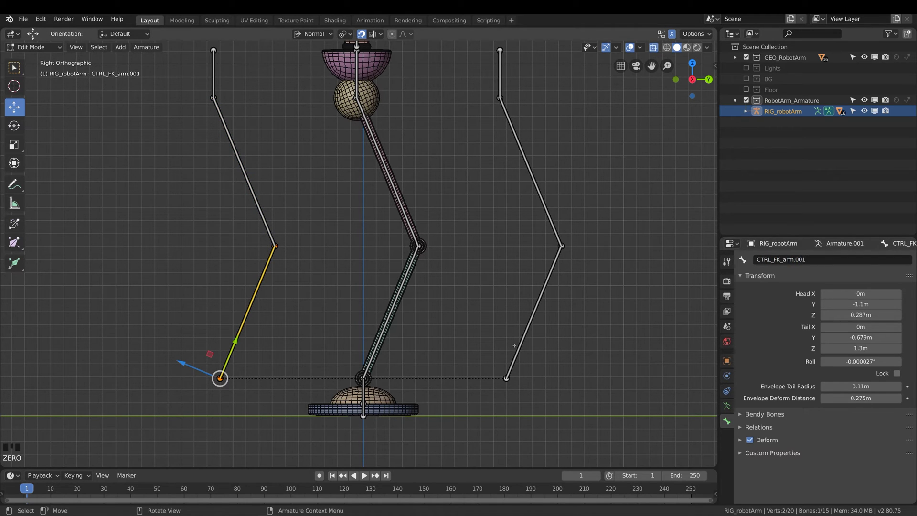
# Start naming the right copy's lower arm bone CTRL_IK_arm.001
pyautogui.doubleClick(539, 331)
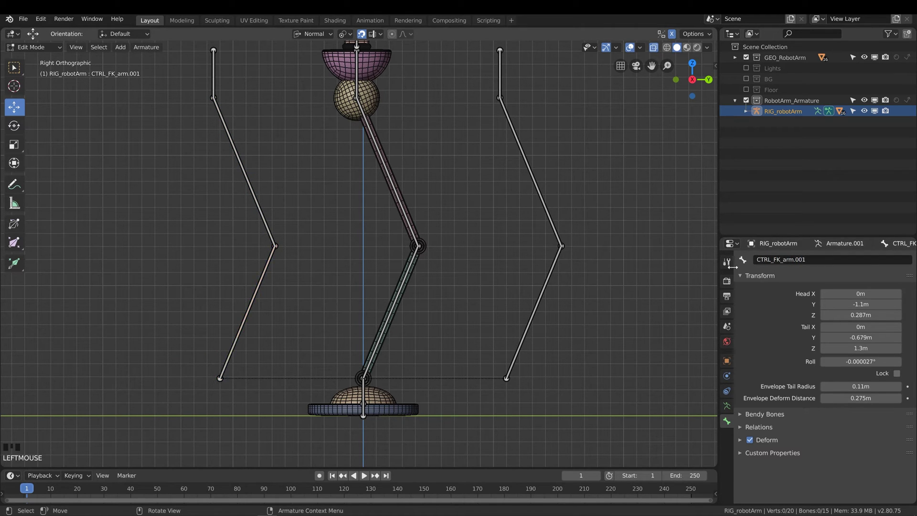
pyautogui.click(529, 337)
pyautogui.click(779, 259)
pyautogui.write('CTRL_IK_arm.001')
# Confirm CTRL_IK_arm.001 and paste the same name onto the right copy's upper arm bone
pyautogui.press('Return')
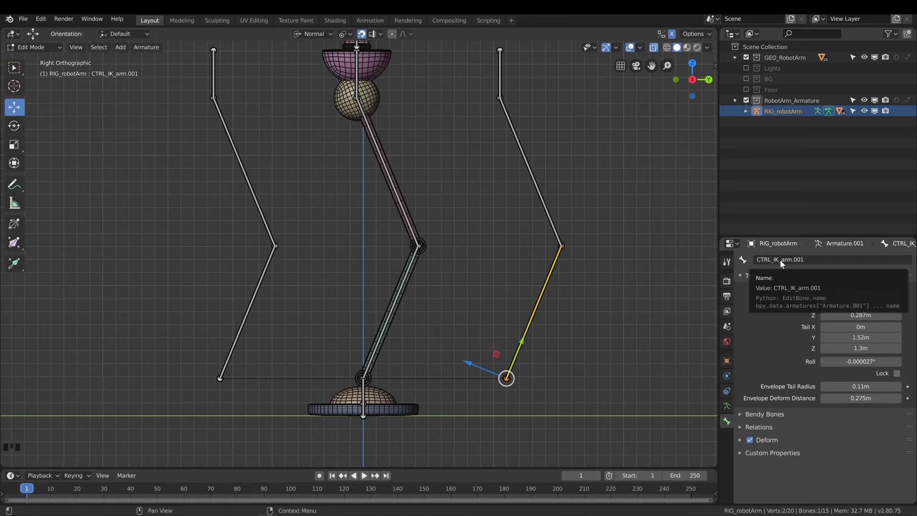
pyautogui.hotkey('ctrl', 'c')
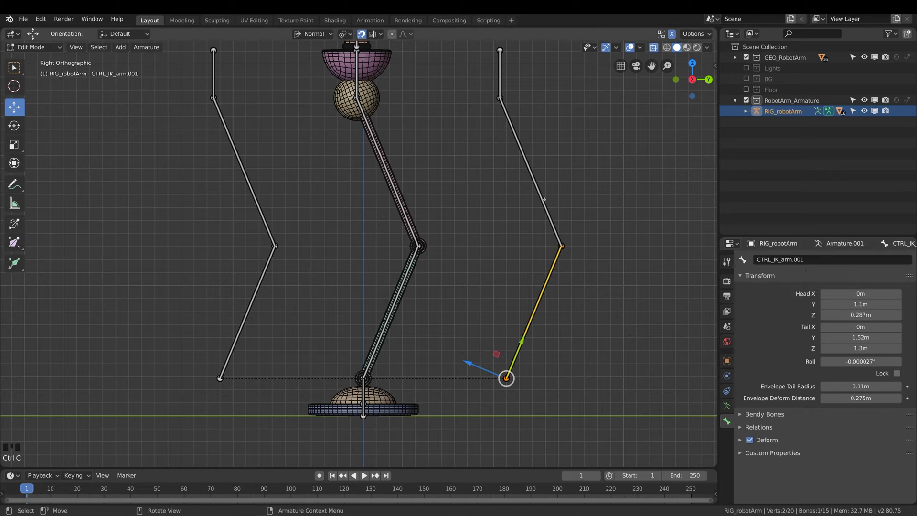
pyautogui.click(544, 199)
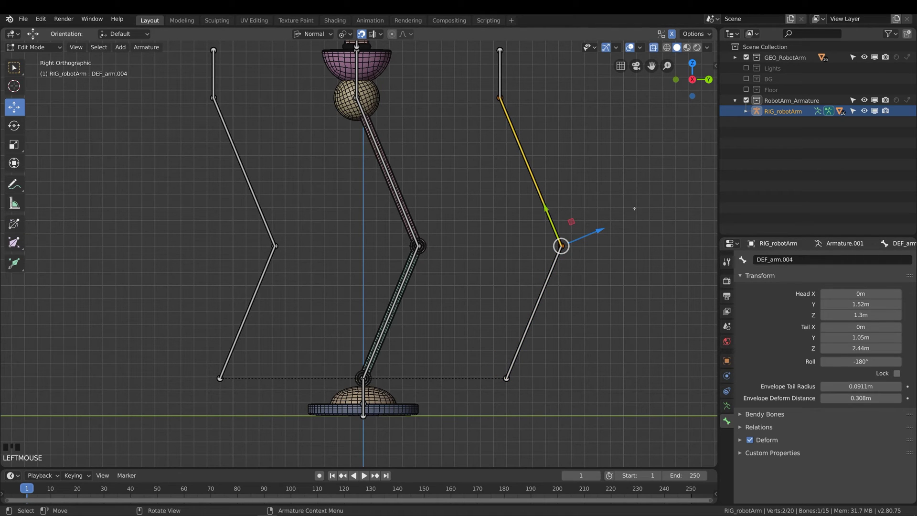
pyautogui.hotkey('ctrl', 'v')
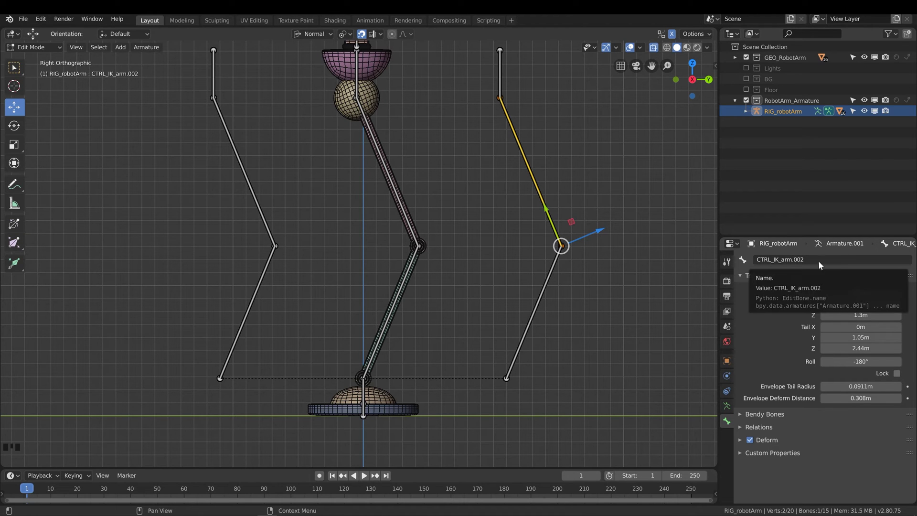
# Rename the right copy's top bone CTRL_IK_hand.001
pyautogui.click(500, 61)
pyautogui.hotkey('ctrl', 'v')
pyautogui.click(782, 260)
pyautogui.moveTo(781, 262); pyautogui.dragTo(792, 265)
pyautogui.write('hand')
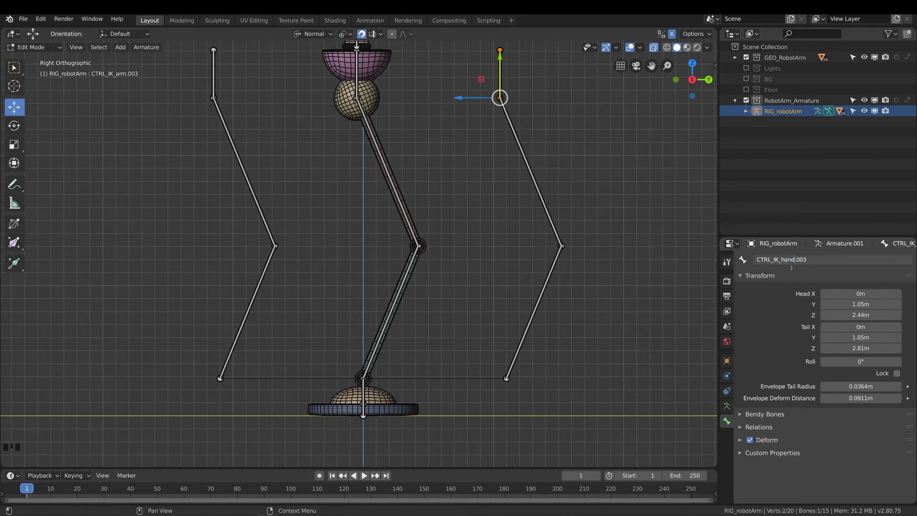
pyautogui.press('Right')
pyautogui.press('Right')
pyautogui.press('Right')
pyautogui.press('Right')
pyautogui.press('Return')
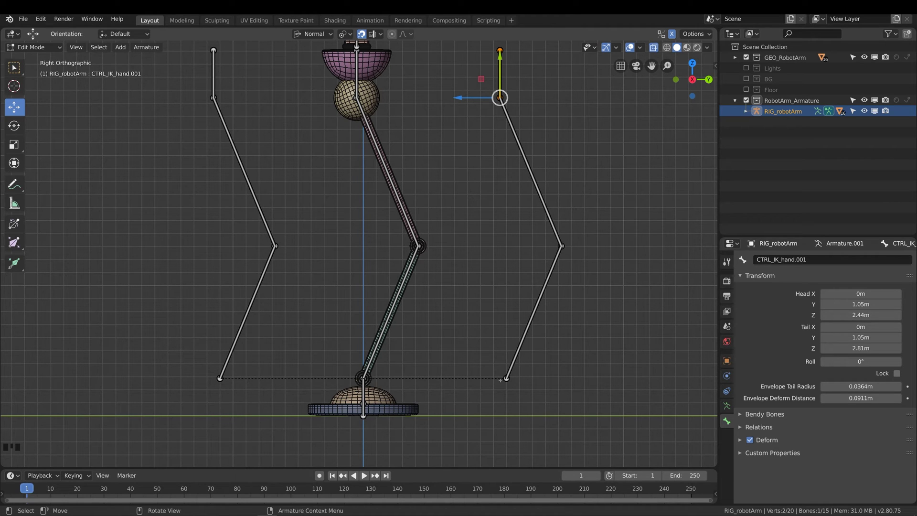
# Replace the CTRL prefix with MCH on the right arm bones: MCH_IK_arm.002 and MCH_IK_arm.001
pyautogui.click(553, 226)
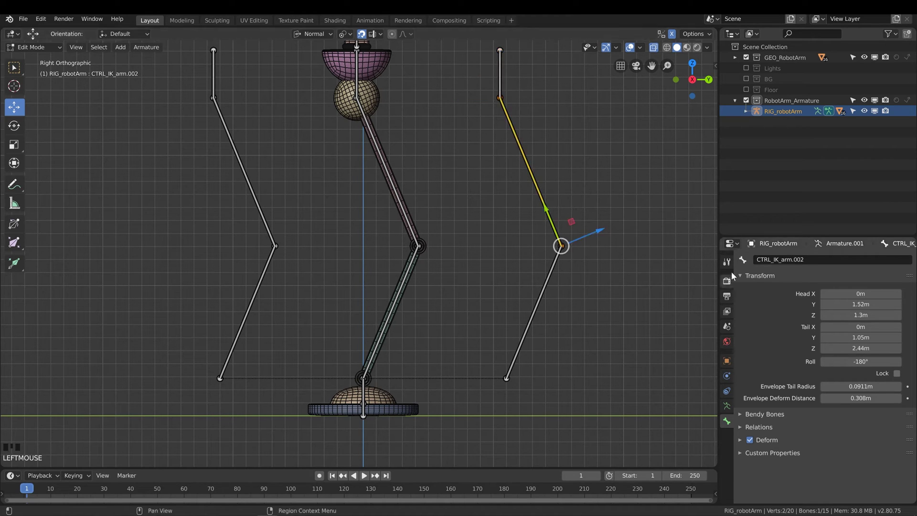
pyautogui.doubleClick(759, 259)
pyautogui.press('Home')
pyautogui.press('Delete')
pyautogui.press('Delete')
pyautogui.press('Delete')
pyautogui.press('Delete')
pyautogui.write('MCH')
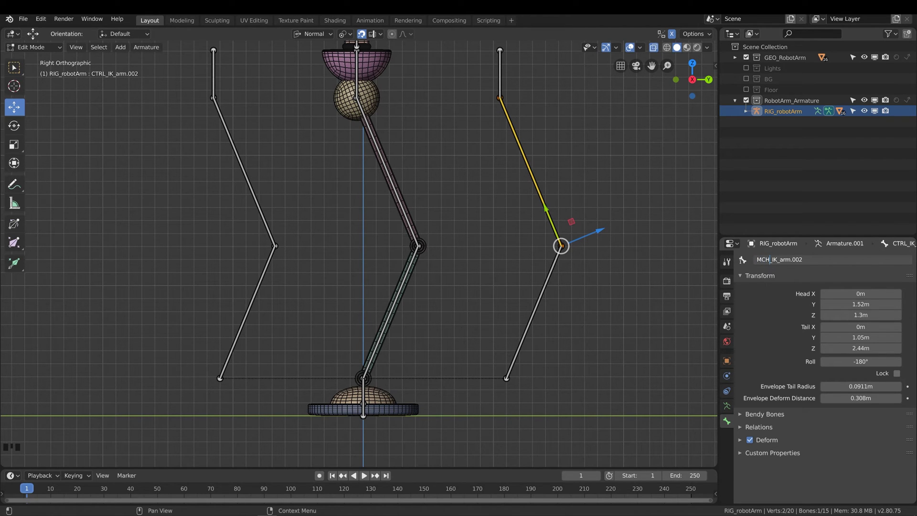
pyautogui.press('Return')
pyautogui.click(533, 317)
pyautogui.doubleClick(784, 259)
pyautogui.moveTo(770, 257); pyautogui.dragTo(740, 259)
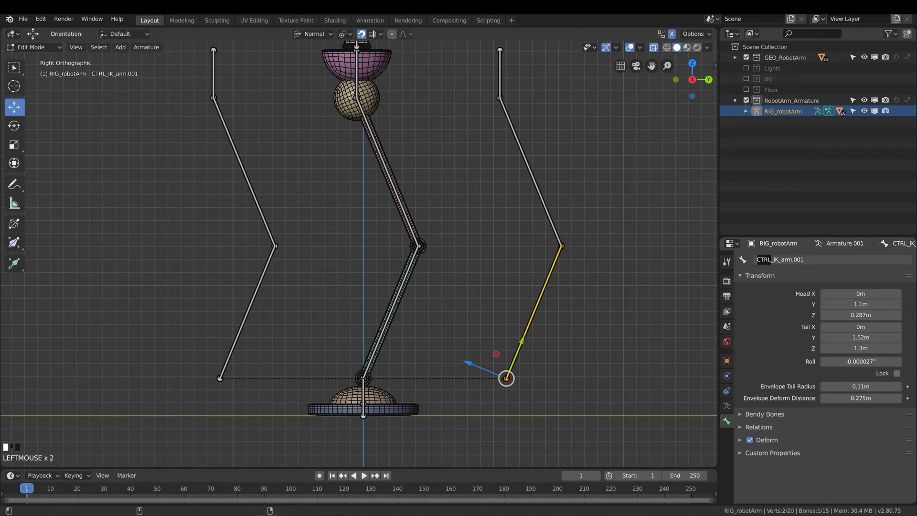
pyautogui.write('MCH')
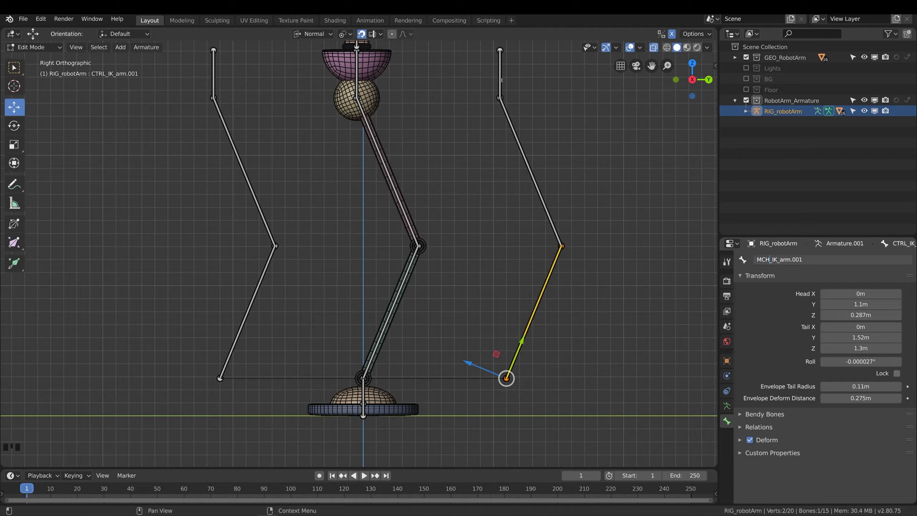
pyautogui.press('Return')
# Check the MCH_IK_arm.002 and CTRL_IK_hand.001 bone names
pyautogui.click(554, 272)
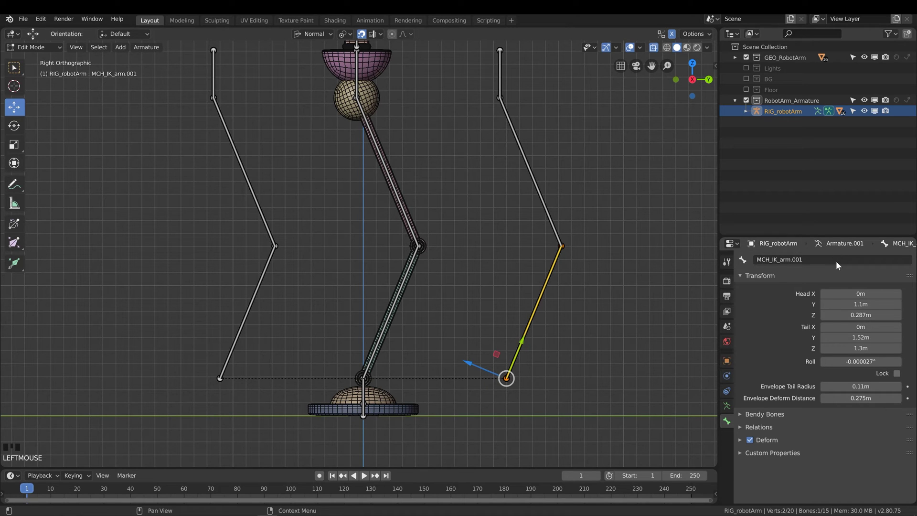
pyautogui.click(548, 189)
pyautogui.click(540, 207)
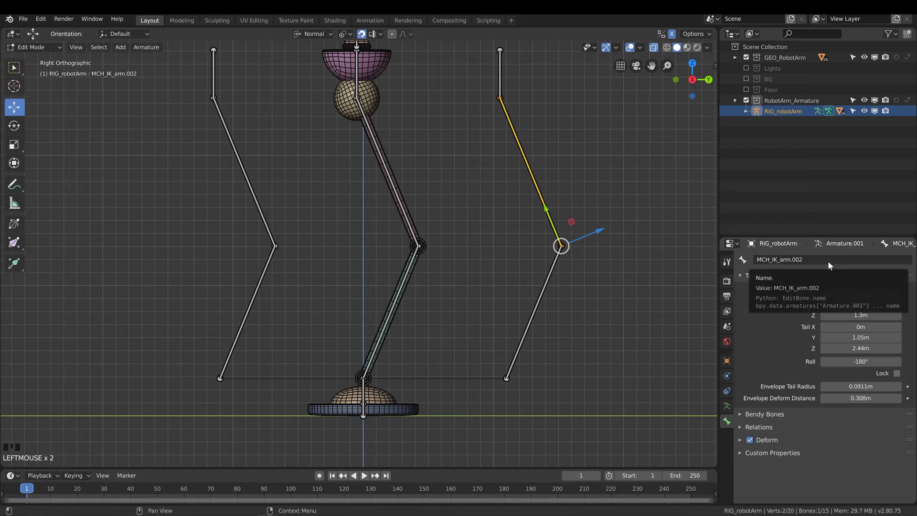
pyautogui.click(492, 46)
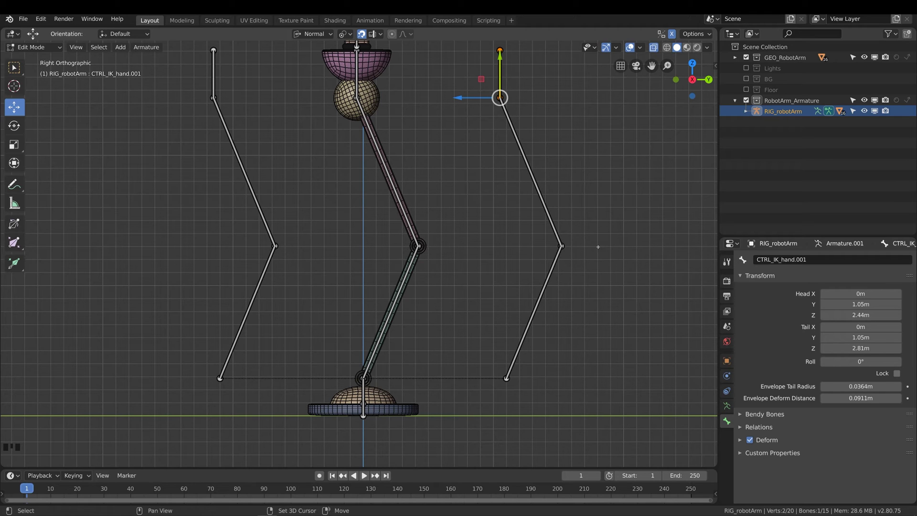
pyautogui.keyDown('shift'); pyautogui.moveTo(596, 248); pyautogui.dragTo(526, 245, button='middle'); pyautogui.keyUp('shift')
# With MCH_IK_arm.001 selected, set Pivot to Bounding Box Center and Orientation to Global
pyautogui.click(513, 241)
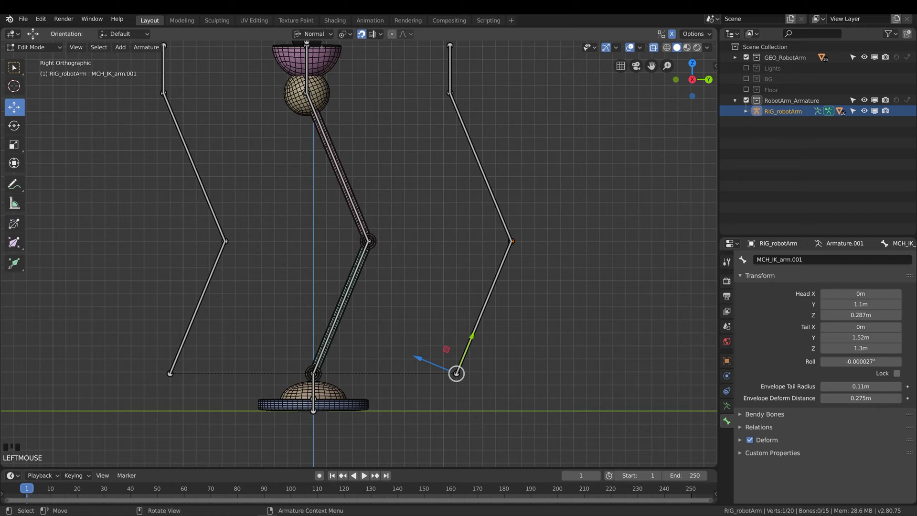
pyautogui.click(342, 34)
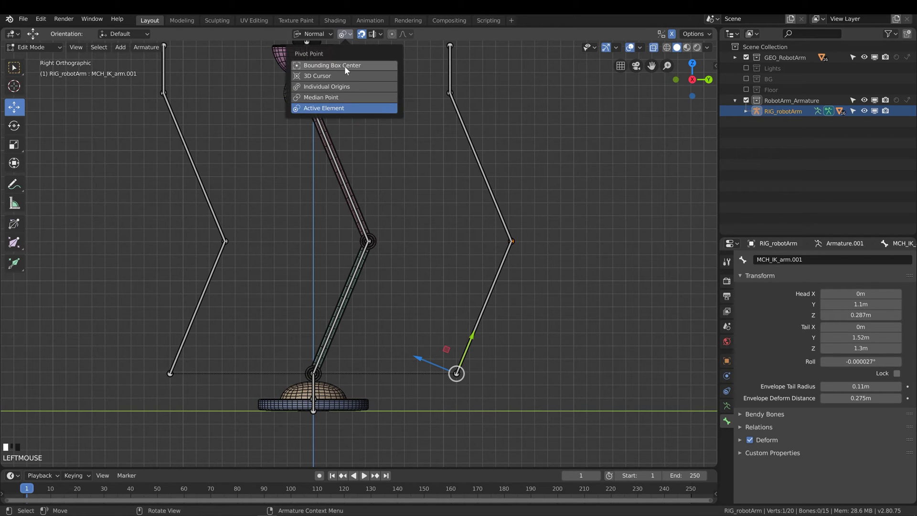
pyautogui.click(345, 66)
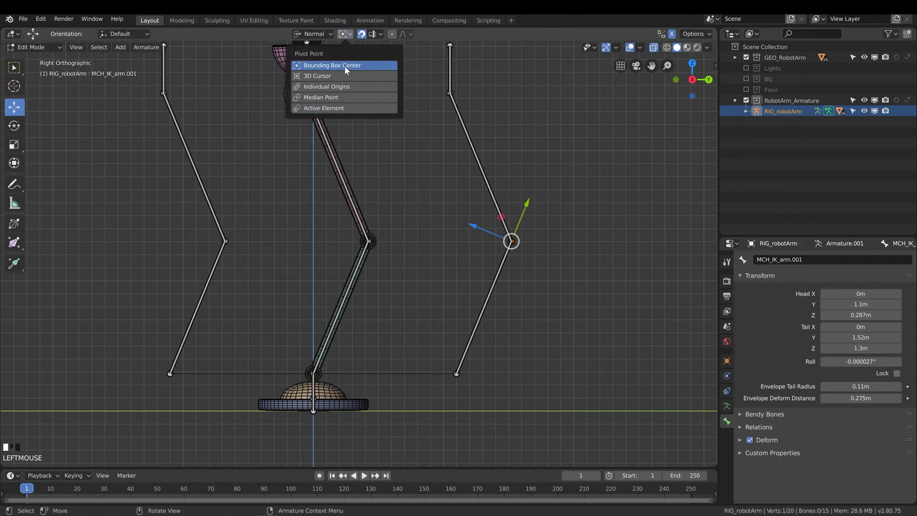
pyautogui.click(314, 34)
pyautogui.click(305, 65)
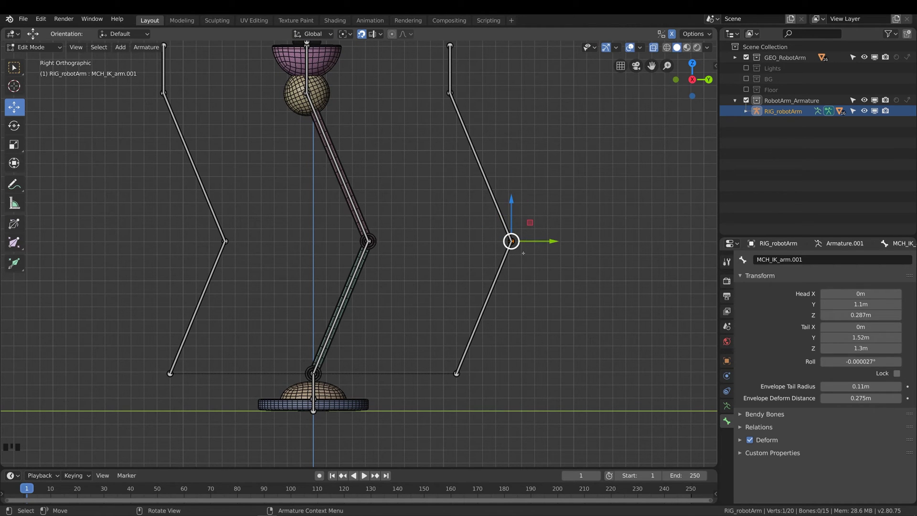
# Extrude a new bone from the elbow, clear its parent, and move it 0.8 m along Y
pyautogui.press('e')
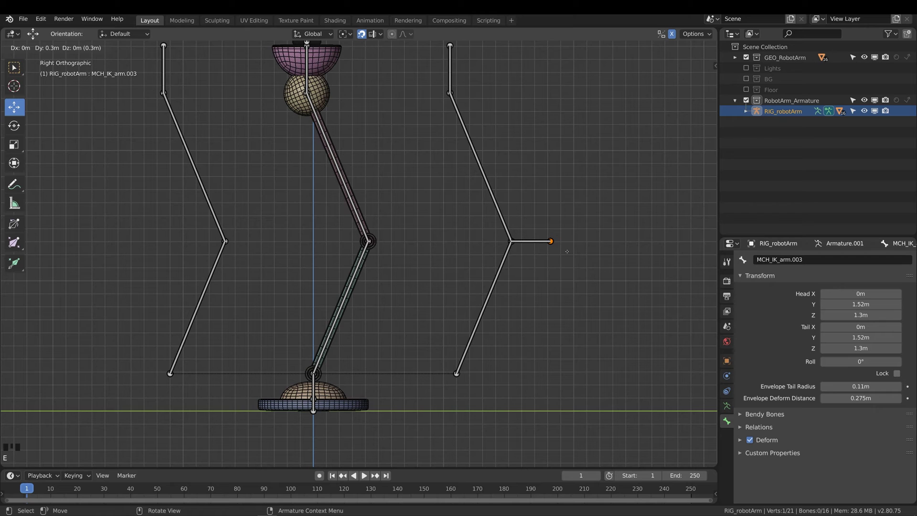
pyautogui.click(573, 251)
pyautogui.click(537, 241)
pyautogui.hotkey('alt', 'p')
pyautogui.click(537, 243)
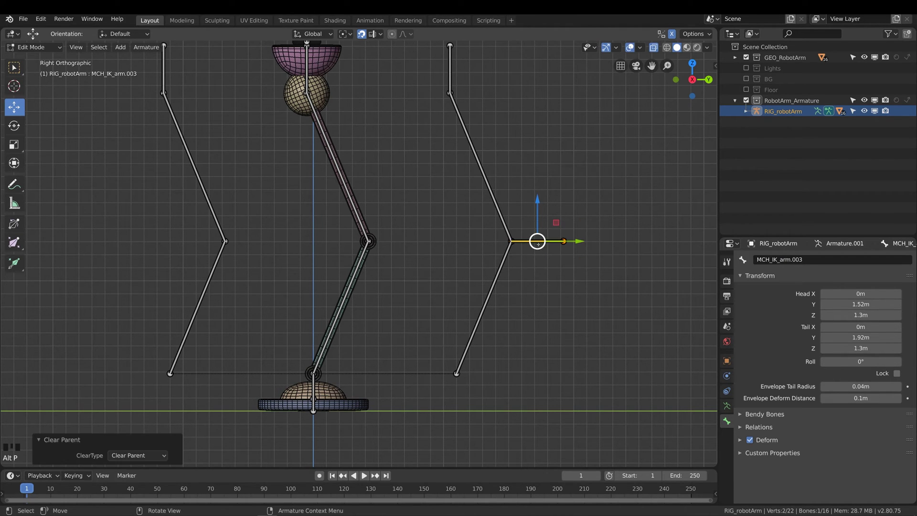
pyautogui.moveTo(573, 242); pyautogui.dragTo(678, 247)
pyautogui.scroll(-4, 389, 277)
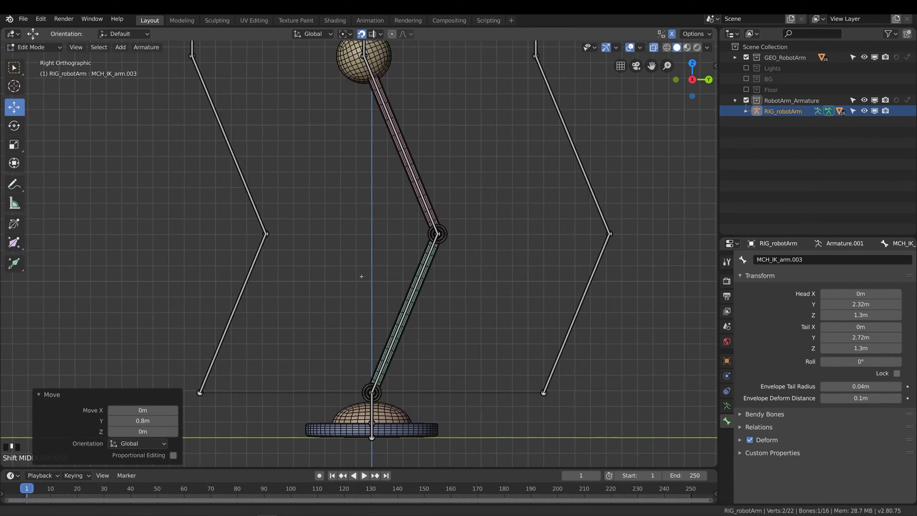
# Set the armature's Display As option to Octahedral
pyautogui.keyDown('shift'); pyautogui.moveTo(388, 277); pyautogui.dragTo(376, 285, button='middle'); pyautogui.keyUp('shift')
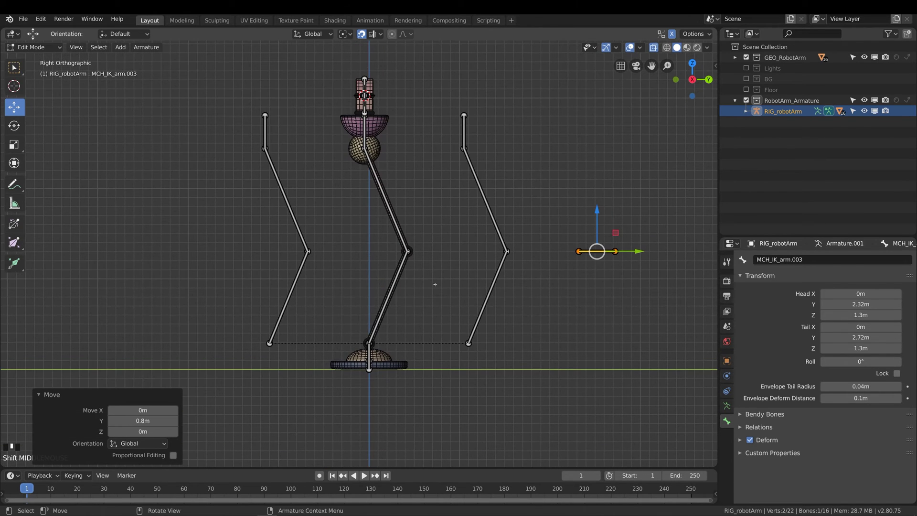
pyautogui.click(727, 406)
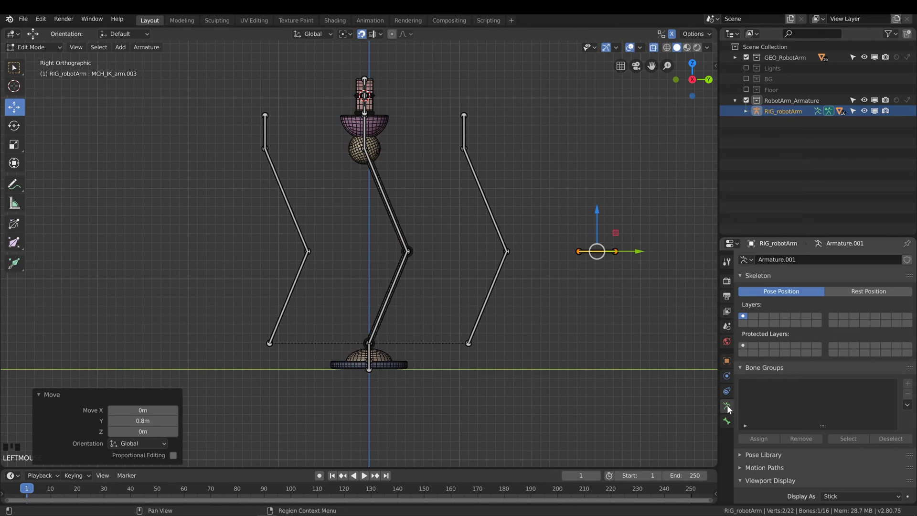
pyautogui.scroll(-16, 761, 445)
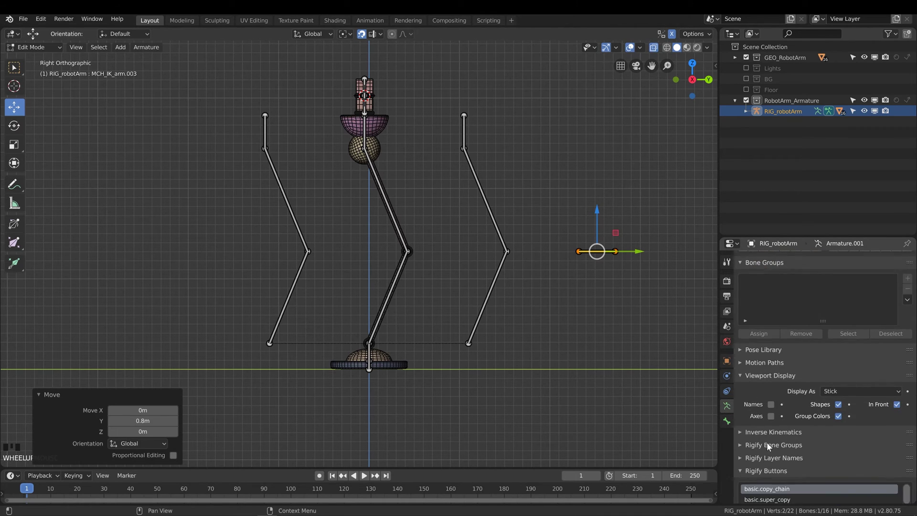
pyautogui.click(848, 343)
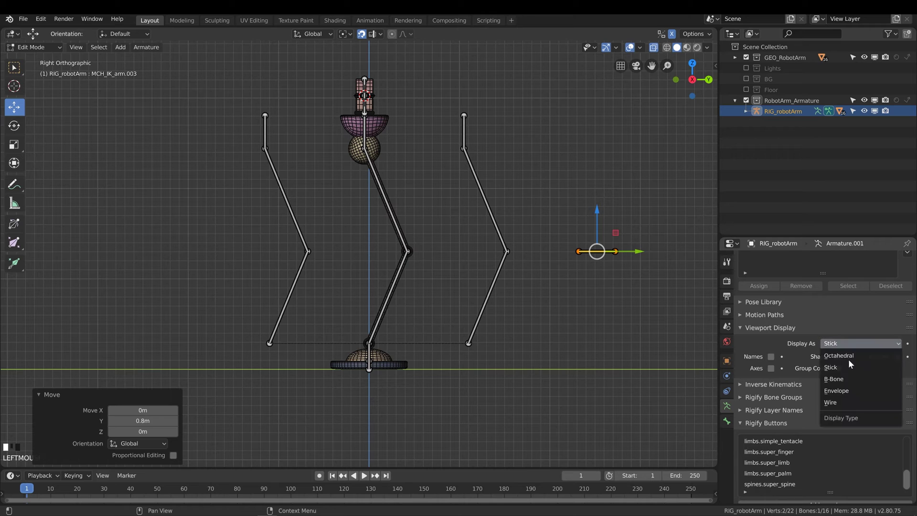
pyautogui.click(850, 356)
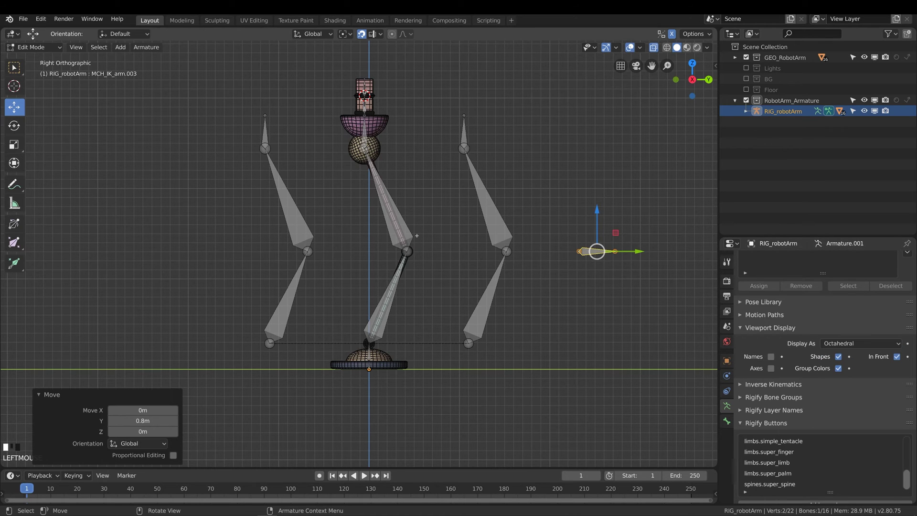
pyautogui.scroll(1, 417, 235)
pyautogui.scroll(-2, 417, 235)
# Select bones around the rig, undoing two accidental bone moves
pyautogui.keyDown('shift'); pyautogui.moveTo(315, 160); pyautogui.dragTo(320, 166, button='middle'); pyautogui.keyUp('shift')
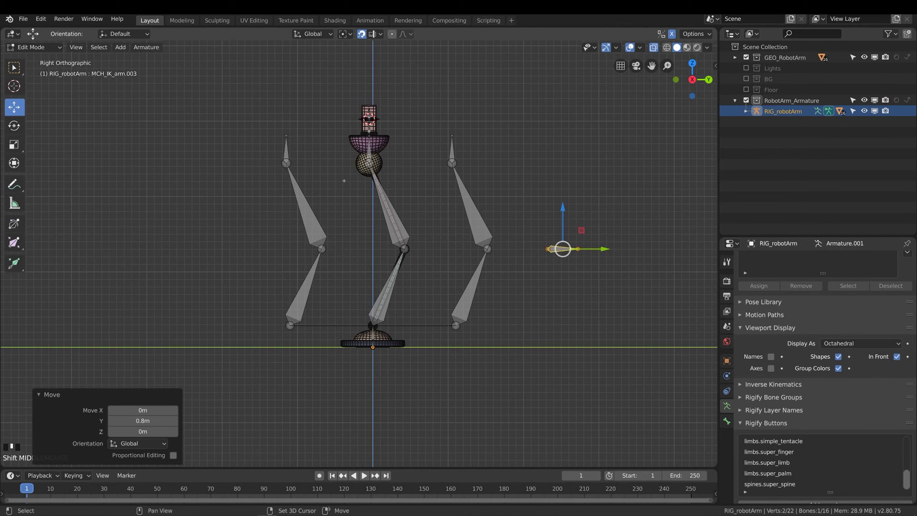
pyautogui.click(285, 149)
pyautogui.click(285, 148)
pyautogui.click(457, 225)
pyautogui.click(470, 286)
pyautogui.click(471, 287)
pyautogui.hotkey('ctrl', 'z')
pyautogui.click(471, 287)
pyautogui.hotkey('ctrl', 'z')
# Turn off snapping with the new MCH_IK_arm.003 bone selected
pyautogui.click(452, 150)
pyautogui.doubleClick(563, 249)
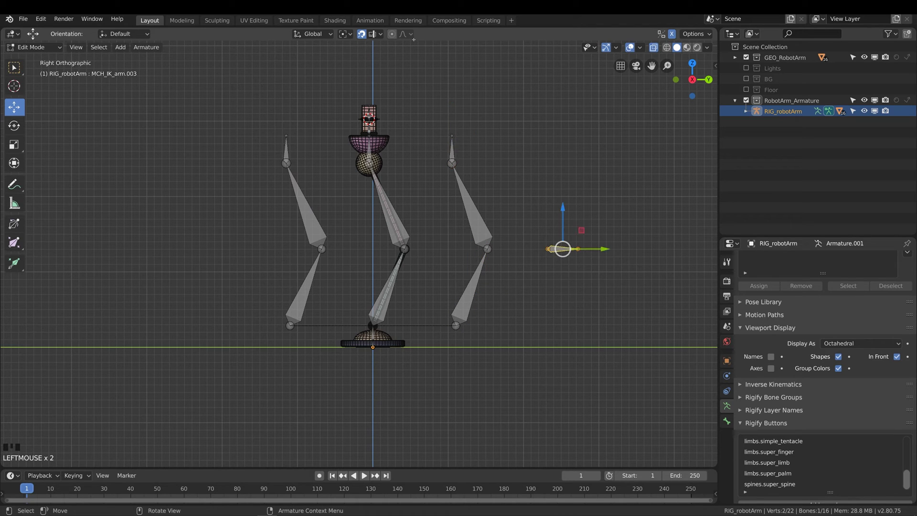
pyautogui.click(362, 35)
pyautogui.scroll(2, 274, 166)
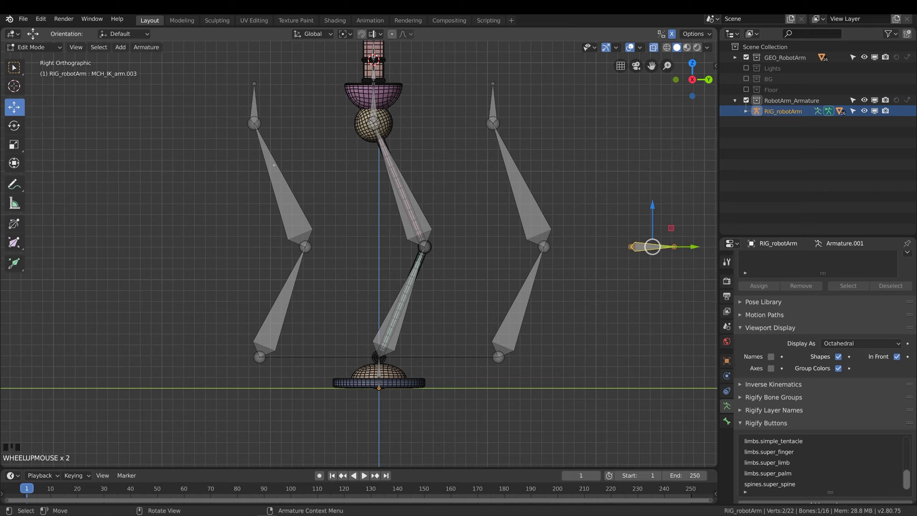
pyautogui.click(253, 103)
pyautogui.click(281, 182)
pyautogui.click(294, 328)
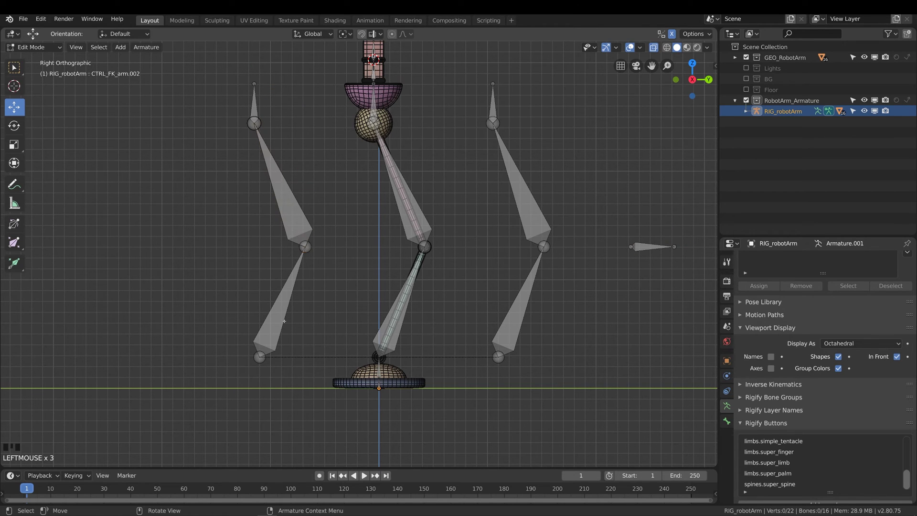
pyautogui.click(284, 321)
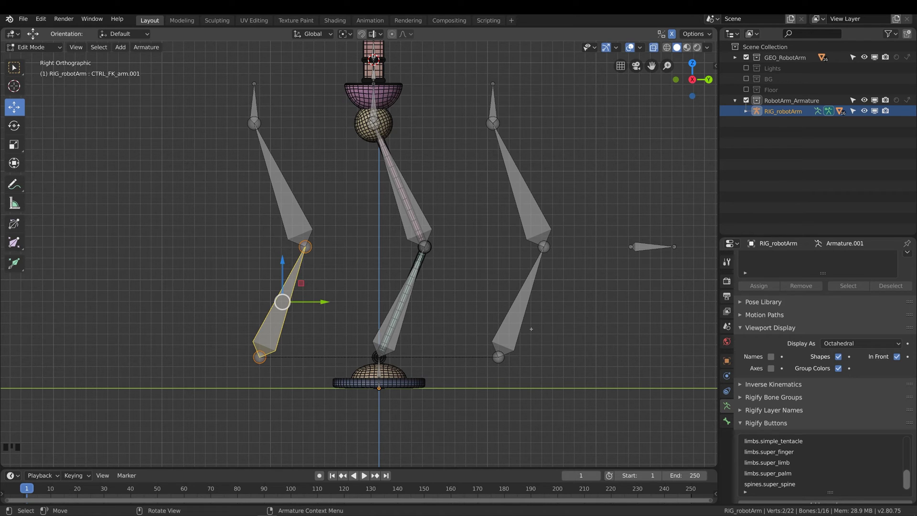
pyautogui.keyDown('shift'); pyautogui.moveTo(547, 320); pyautogui.dragTo(454, 217, button='middle'); pyautogui.keyUp('shift')
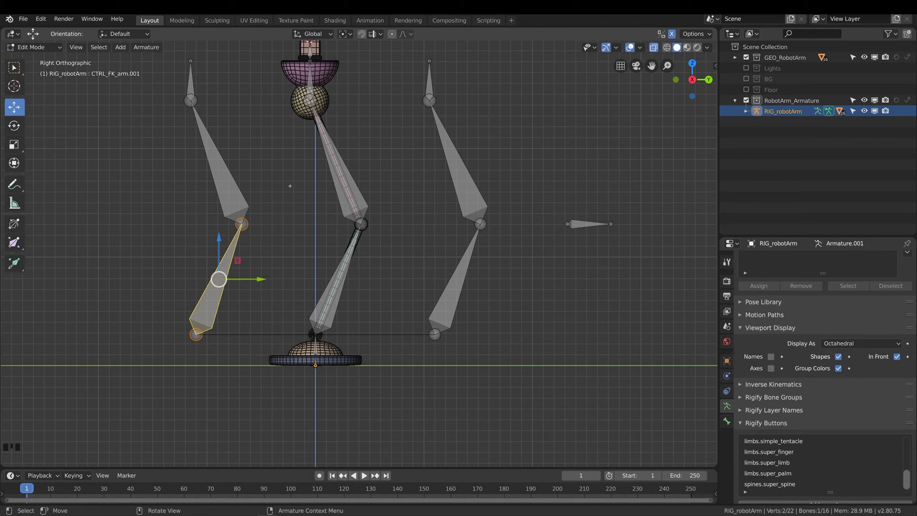
pyautogui.keyDown('shift'); pyautogui.moveTo(405, 169); pyautogui.dragTo(404, 205, button='middle'); pyautogui.keyUp('shift')
pyautogui.click(36, 49)
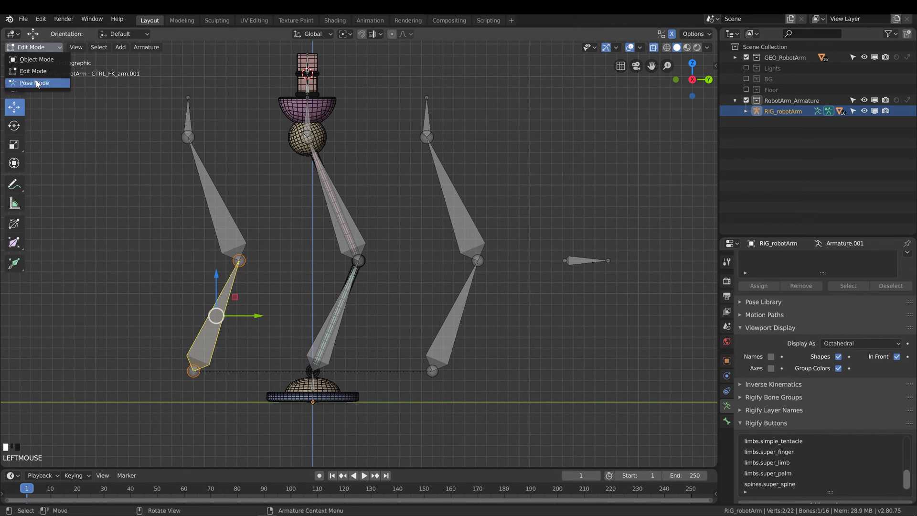
pyautogui.click(38, 83)
pyautogui.click(424, 110)
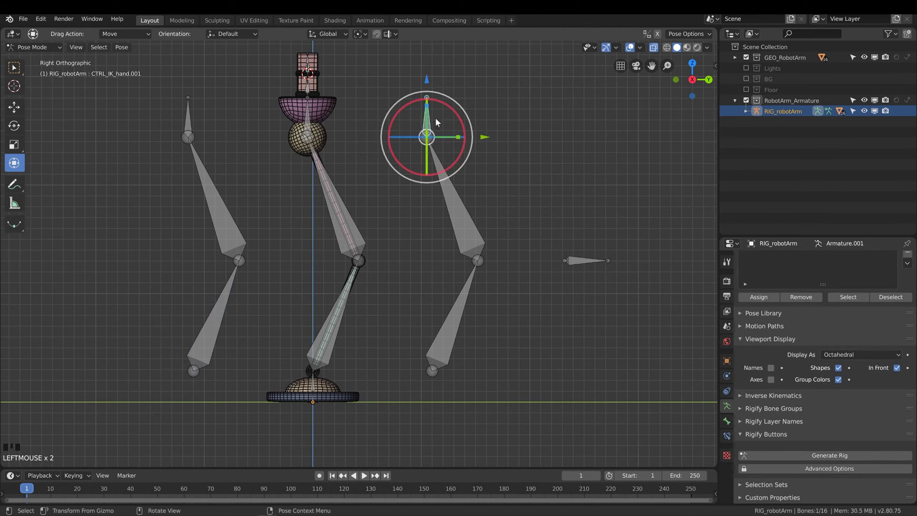
pyautogui.press('Tab')
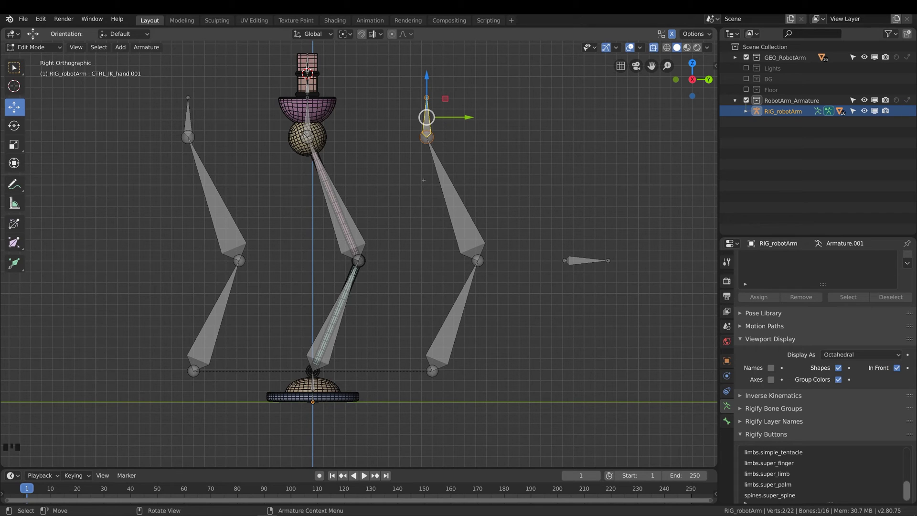
# Clear the parent of CTRL_IK_hand.001
pyautogui.hotkey('alt', 'p')
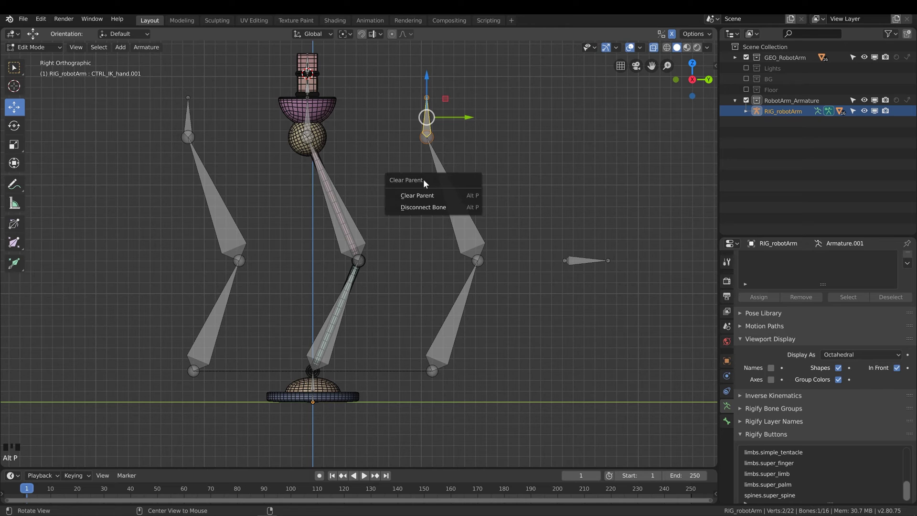
pyautogui.click(445, 195)
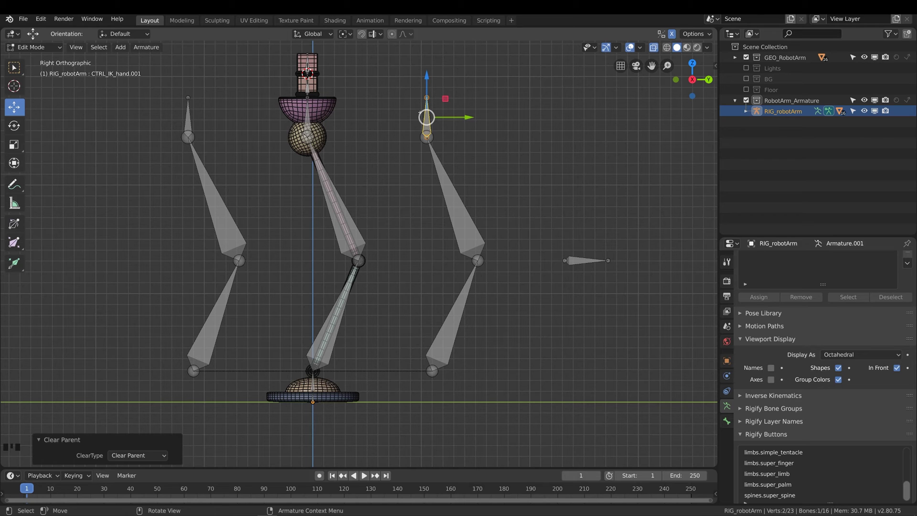
pyautogui.scroll(5, 329, 388)
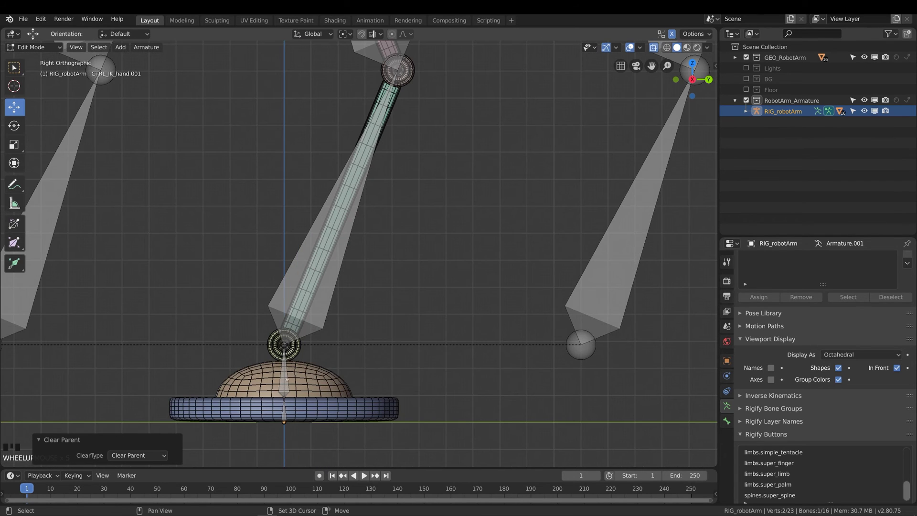
# Parent CTRL_IK_hand.001 to DEF_base.002 with Keep Offset
pyautogui.keyDown('shift'); pyautogui.click(286, 379); pyautogui.keyUp('shift')
pyautogui.scroll(-5, 359, 269)
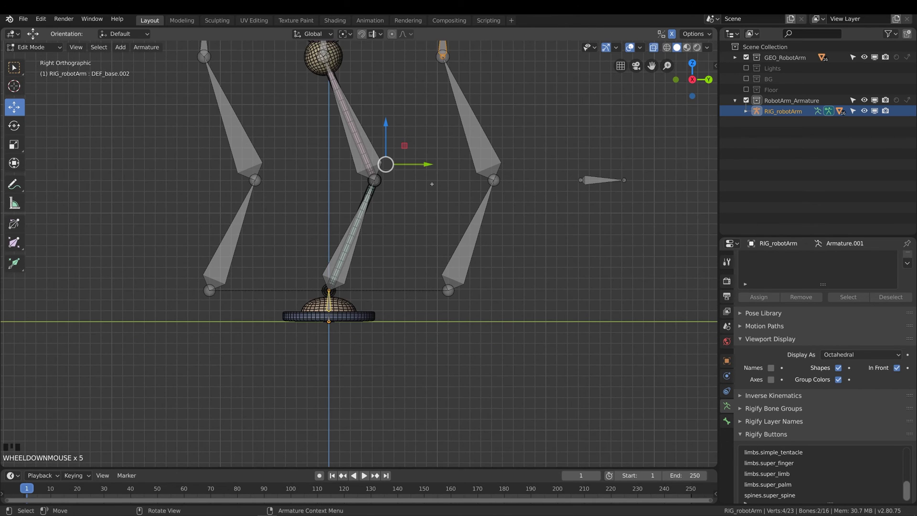
pyautogui.keyDown('shift'); pyautogui.moveTo(438, 164); pyautogui.dragTo(431, 215, button='middle'); pyautogui.keyUp('shift')
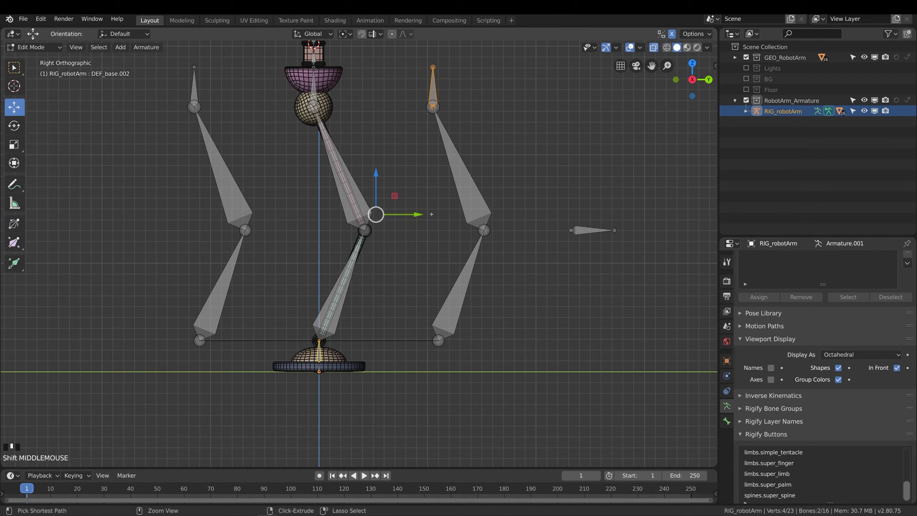
pyautogui.hotkey('ctrl', 'p')
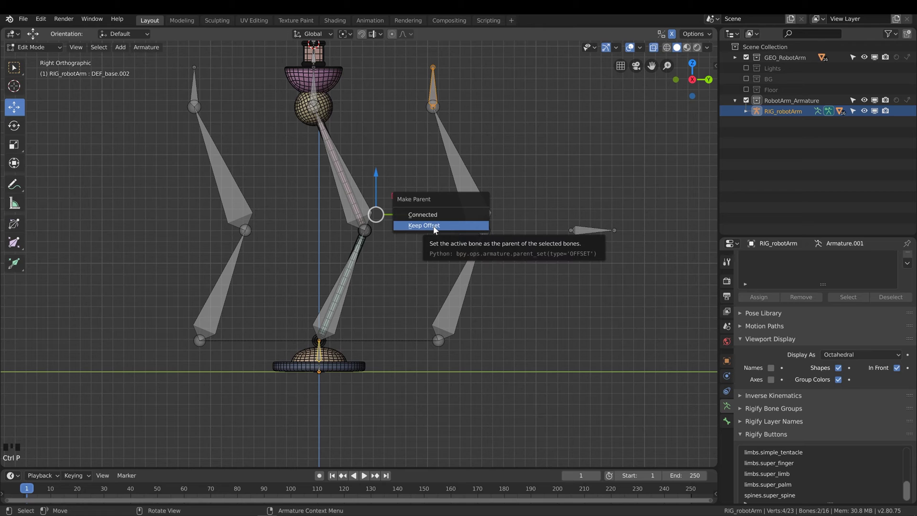
pyautogui.click(434, 226)
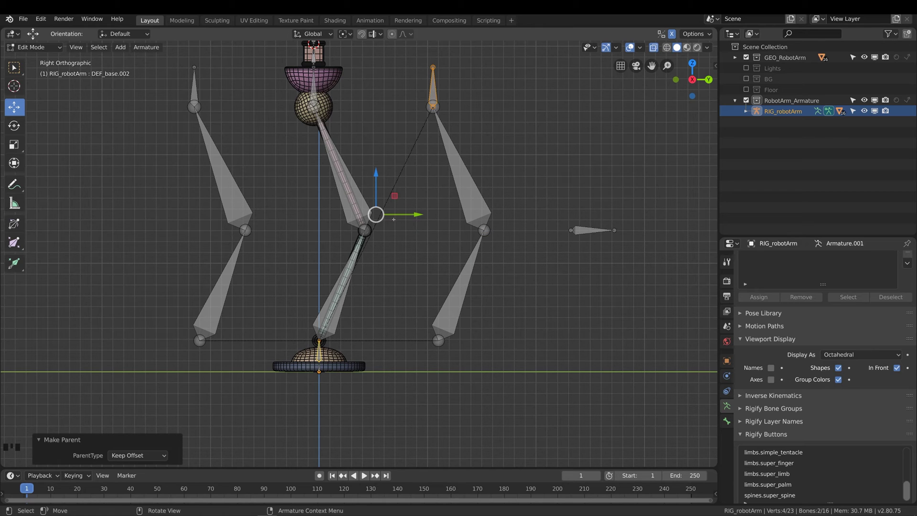
pyautogui.click(433, 85)
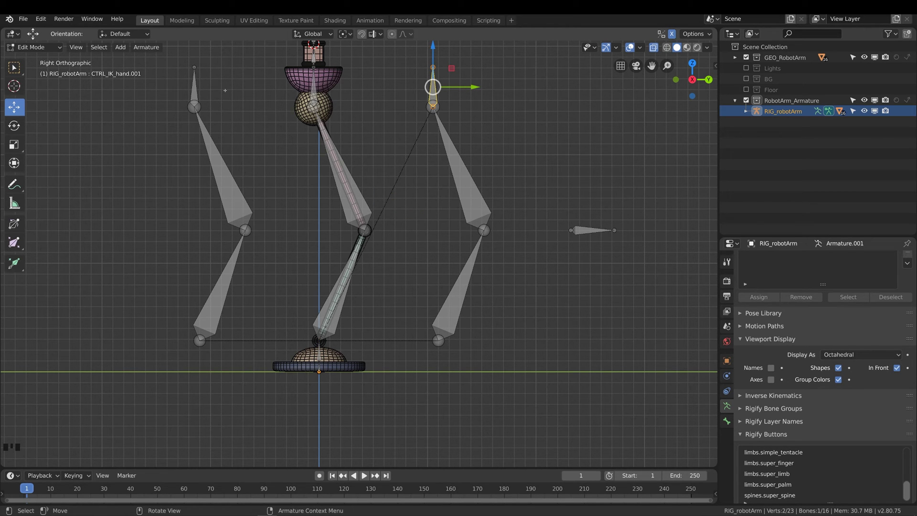
# Switch the armature to Pose Mode and frame the whole rig
pyautogui.click(34, 47)
pyautogui.click(29, 83)
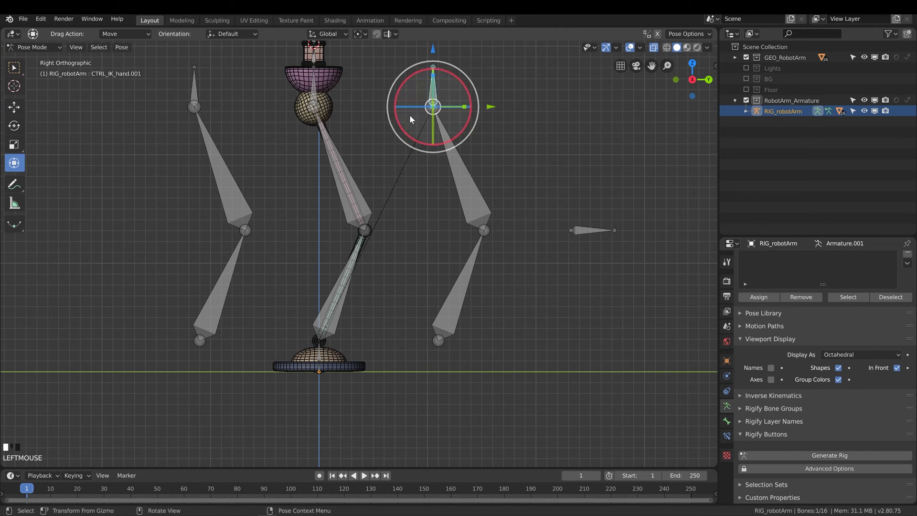
pyautogui.scroll(3, 437, 154)
pyautogui.scroll(-2, 430, 153)
pyautogui.keyDown('shift'); pyautogui.moveTo(430, 154); pyautogui.dragTo(401, 168, button='middle'); pyautogui.keyUp('shift')
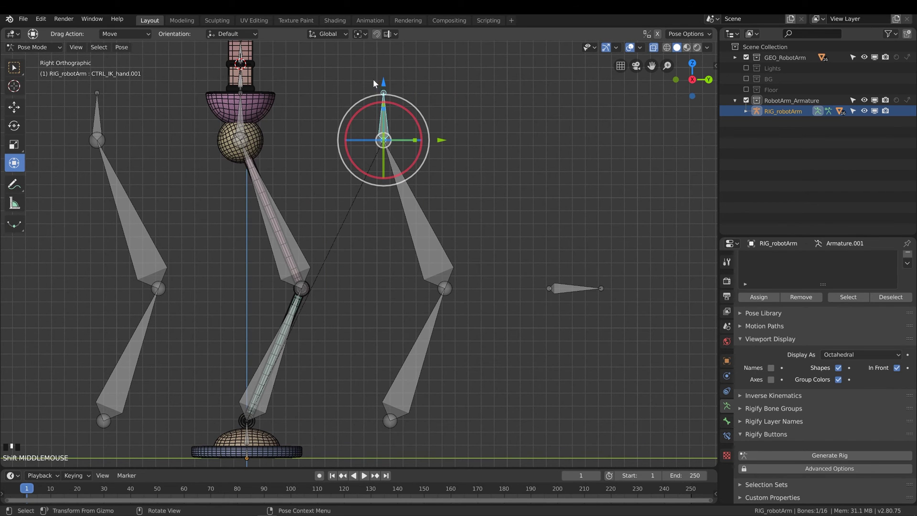
pyautogui.scroll(6, 400, 104)
pyautogui.keyDown('shift'); pyautogui.moveTo(402, 125); pyautogui.dragTo(386, 207, button='middle'); pyautogui.keyUp('shift')
pyautogui.scroll(-4, 423, 248)
pyautogui.keyDown('shift'); pyautogui.moveTo(423, 248); pyautogui.dragTo(417, 160, button='middle'); pyautogui.keyUp('shift')
pyautogui.keyDown('shift'); pyautogui.scroll(-3, 417, 160); pyautogui.keyUp('shift')
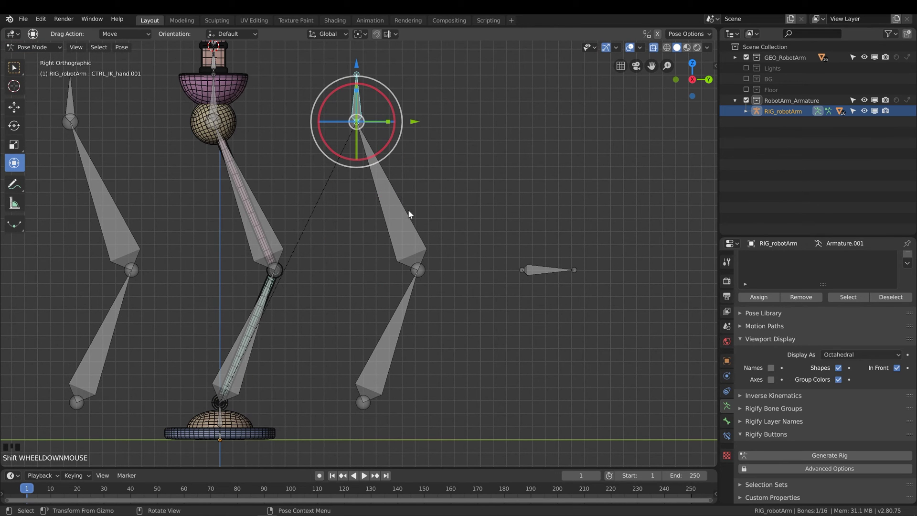
# Add an Inverse Kinematics constraint to MCH_IK_arm.002 targeting CTRL_IK_hand.001
pyautogui.keyDown('shift'); pyautogui.click(402, 204); pyautogui.keyUp('shift')
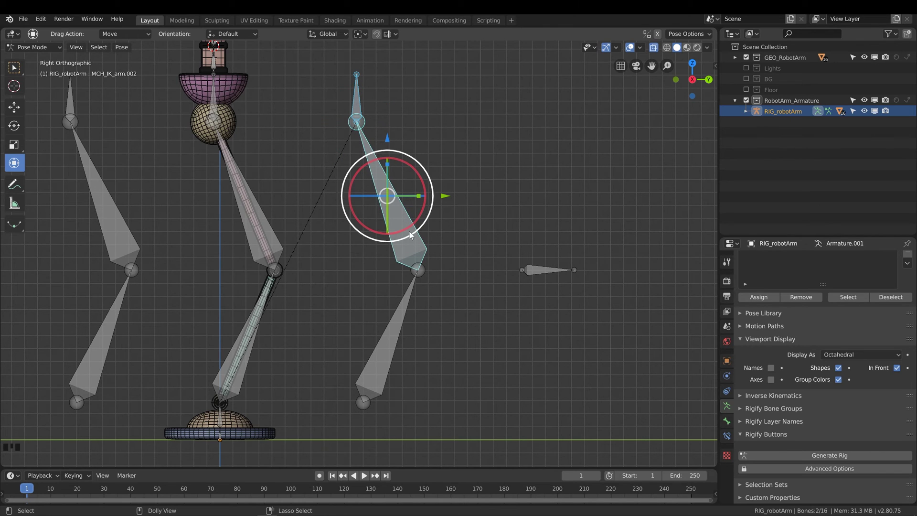
pyautogui.hotkey('ctrl', 'shift', 'c')
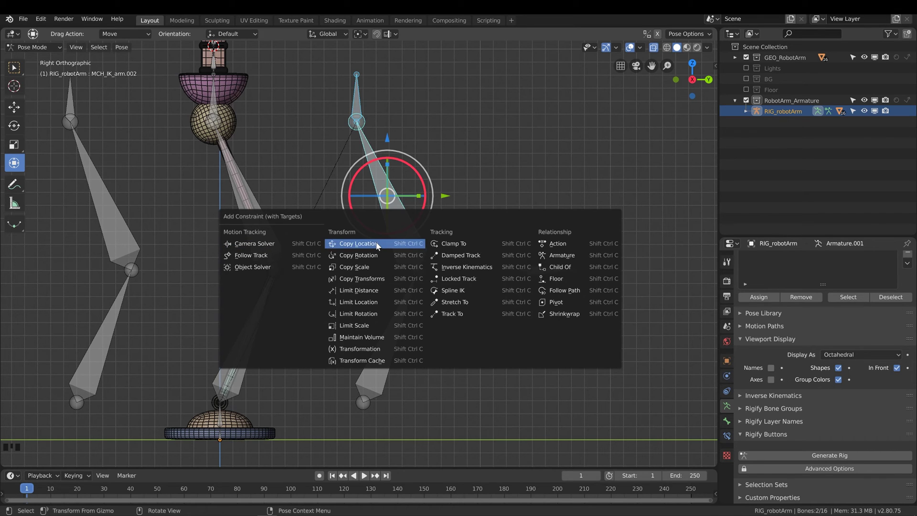
pyautogui.click(467, 267)
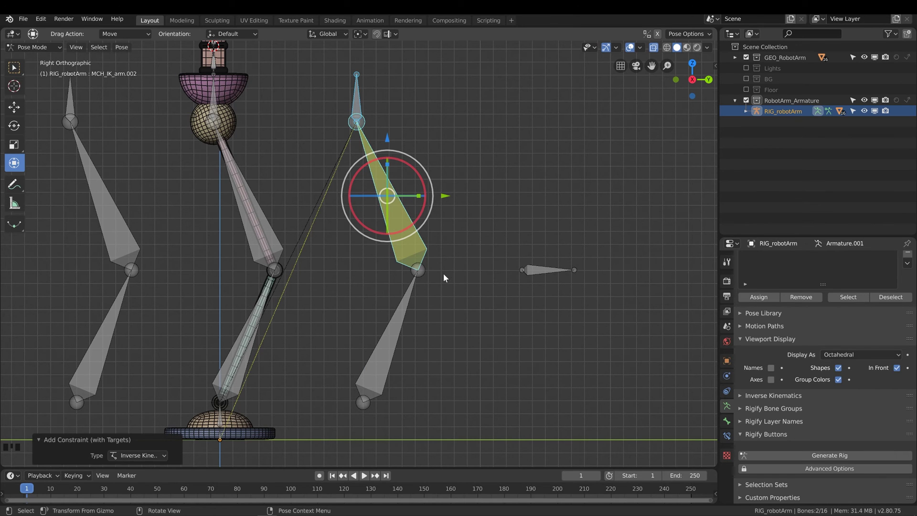
pyautogui.keyDown('shift'); pyautogui.moveTo(444, 277); pyautogui.dragTo(463, 226, button='middle'); pyautogui.keyUp('shift')
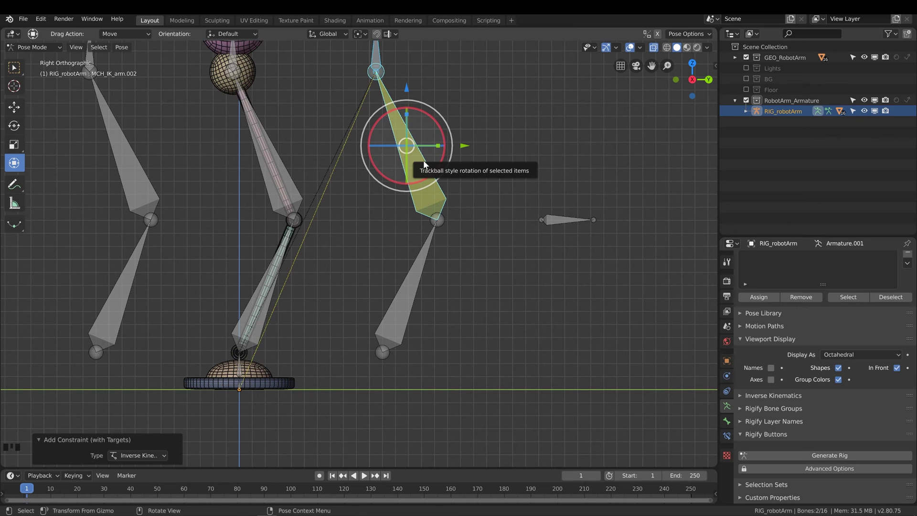
pyautogui.keyDown('shift'); pyautogui.moveTo(427, 159); pyautogui.dragTo(446, 198, button='middle'); pyautogui.keyUp('shift')
pyautogui.click(397, 89)
pyautogui.scroll(-1, 456, 165)
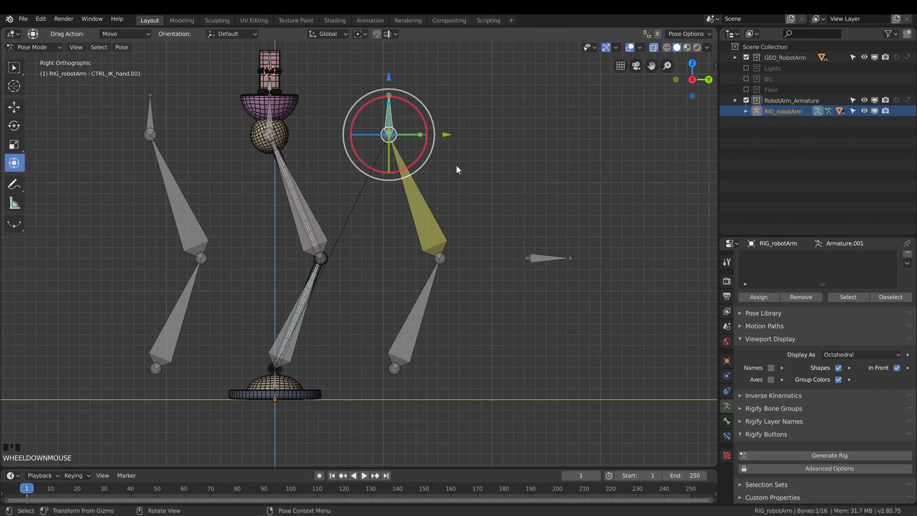
pyautogui.keyDown('shift'); pyautogui.moveTo(440, 176); pyautogui.dragTo(458, 169, button='middle'); pyautogui.keyUp('shift')
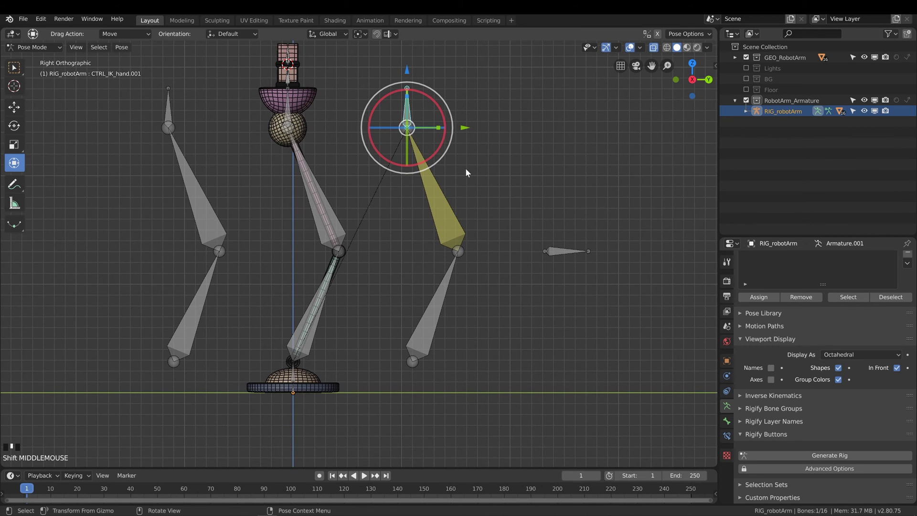
pyautogui.press('g')
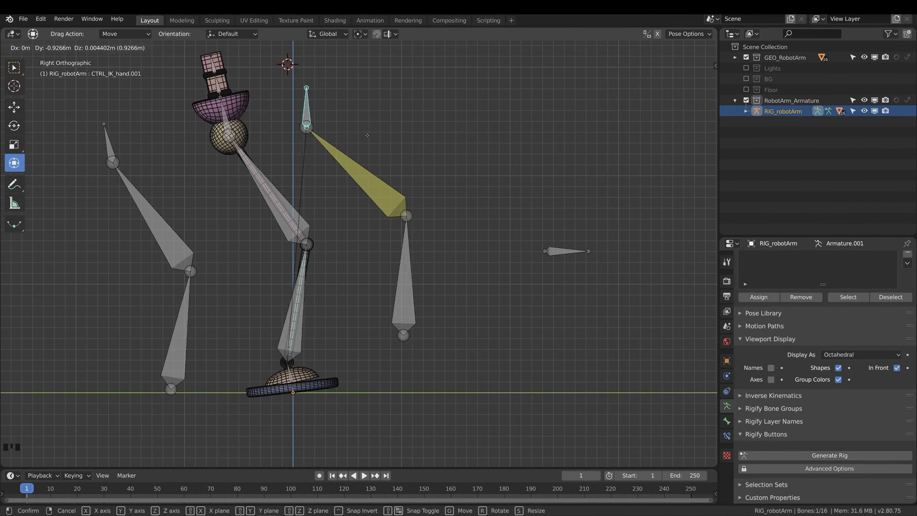
pyautogui.click(461, 142)
pyautogui.hotkey('ctrl', 'z')
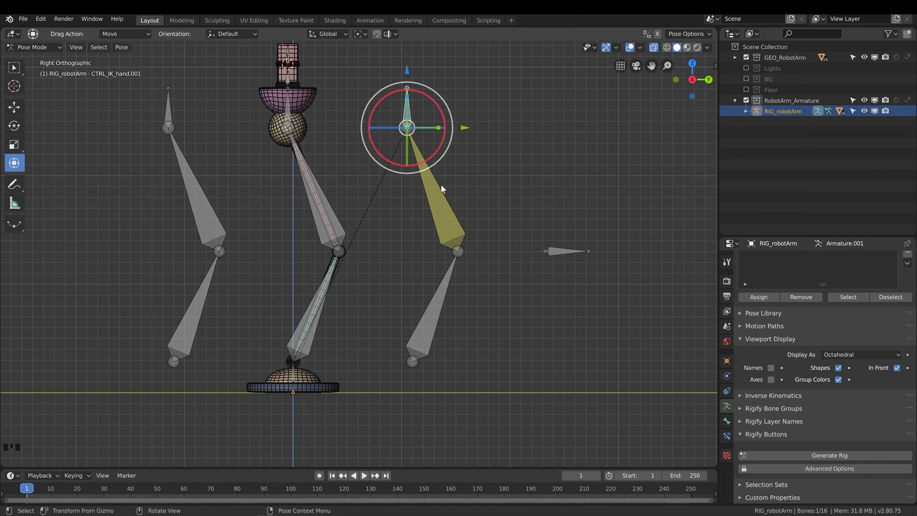
pyautogui.click(440, 199)
# Set the Chain Length of MCH_IK_arm.002's IK constraint to 2
pyautogui.click(440, 199)
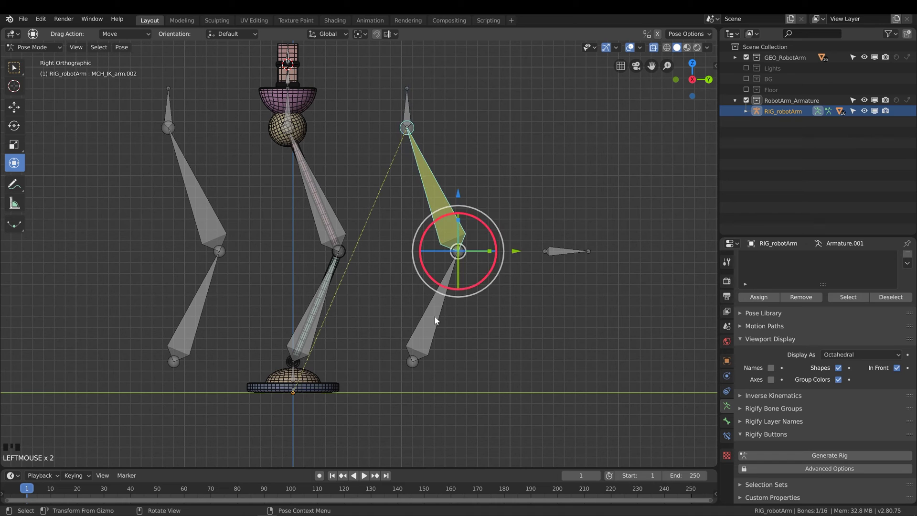
pyautogui.click(397, 406)
pyautogui.click(435, 330)
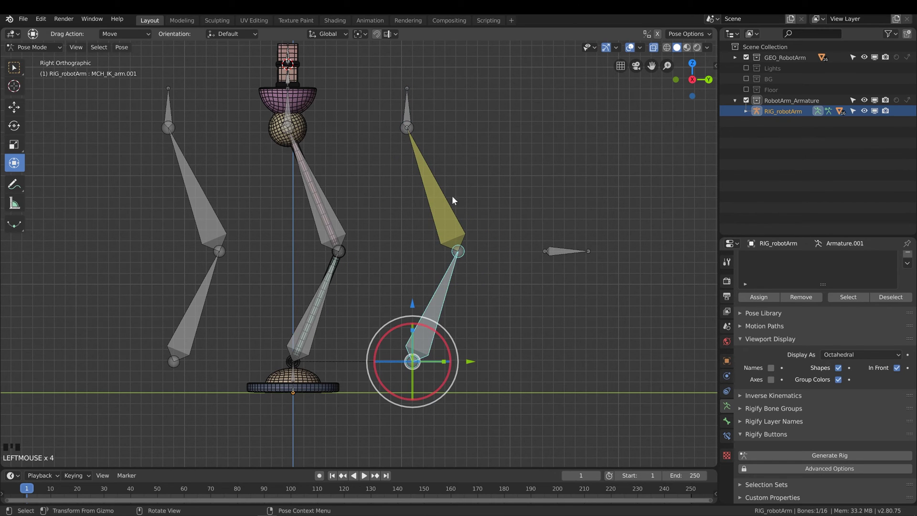
pyautogui.click(441, 185)
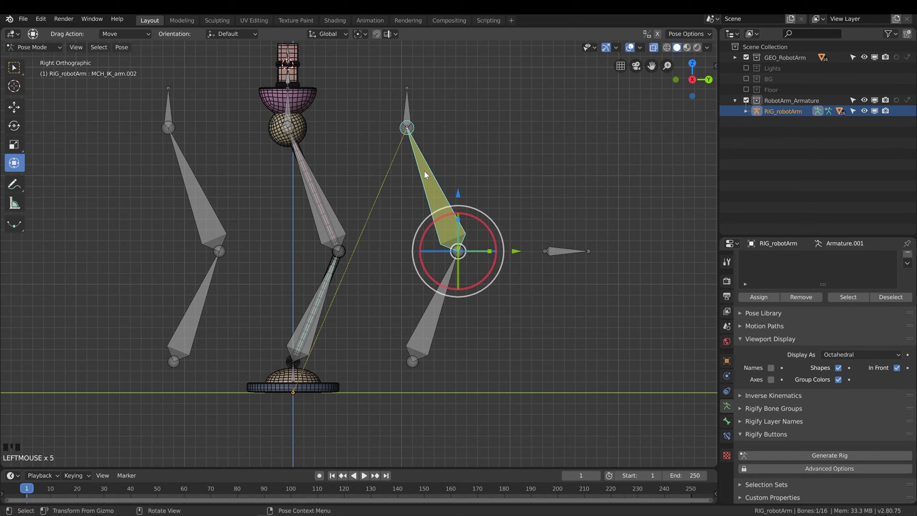
pyautogui.click(727, 436)
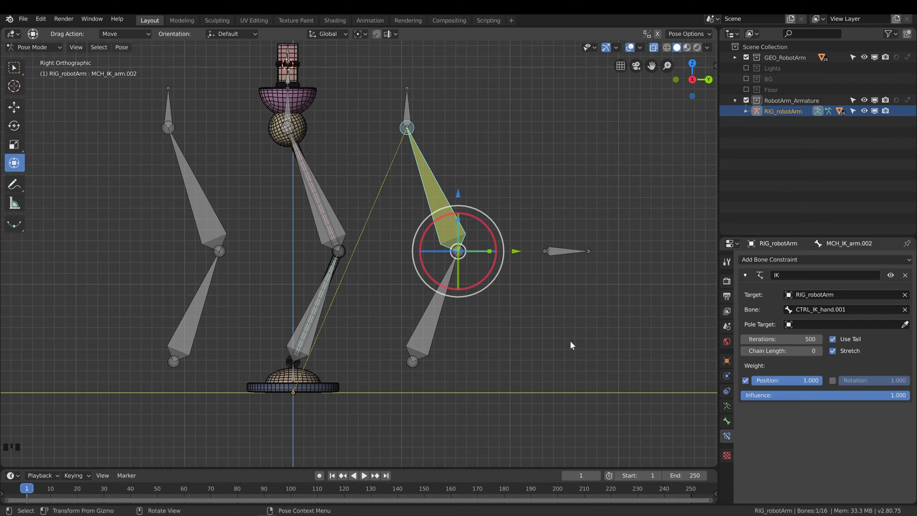
pyautogui.click(819, 352)
pyautogui.click(819, 351)
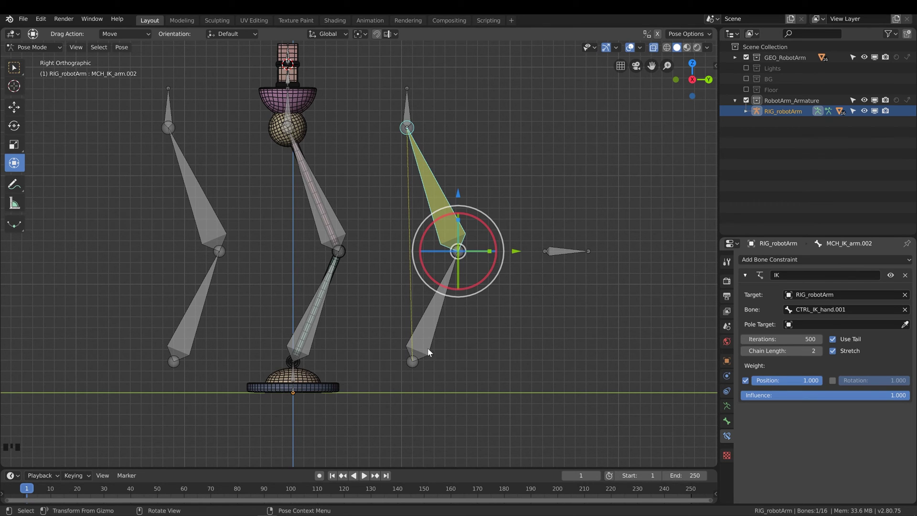
pyautogui.click(409, 101)
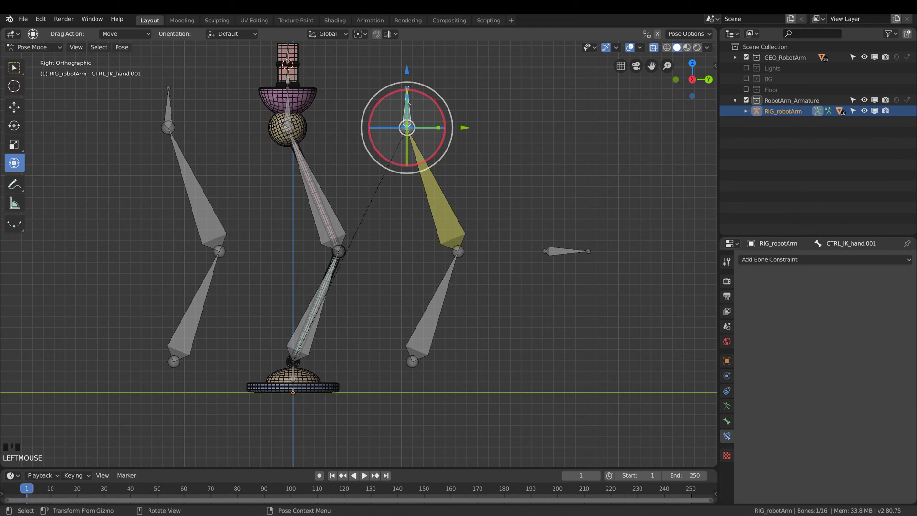
# Move CTRL_IK_hand.001 to (1.08, -0.411, -0.441 m) so the IK arm bends
pyautogui.press('g')
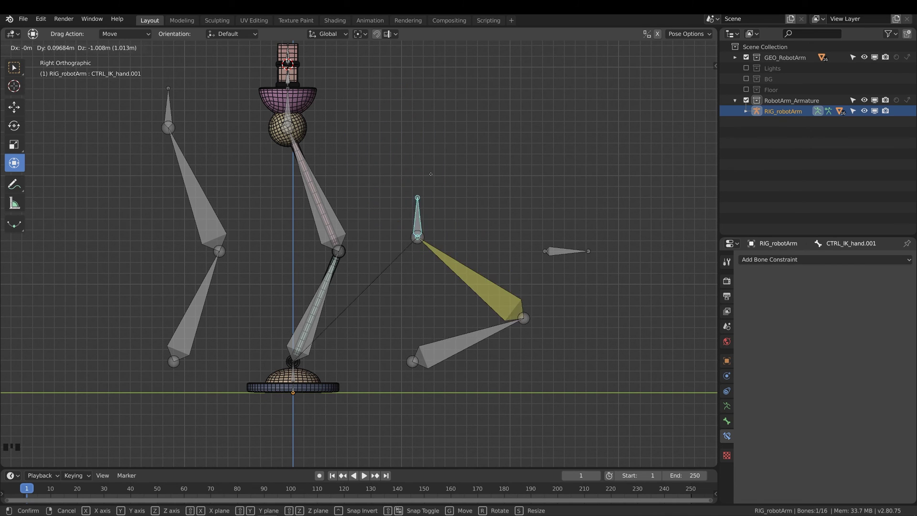
pyautogui.click(382, 123)
pyautogui.moveTo(343, 137); pyautogui.dragTo(417, 214, button='middle')
pyautogui.press('g')
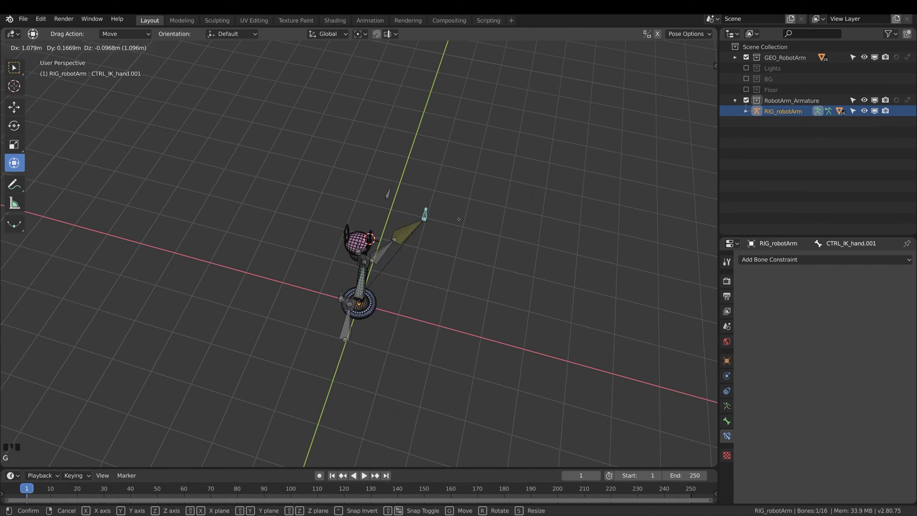
pyautogui.click(461, 257)
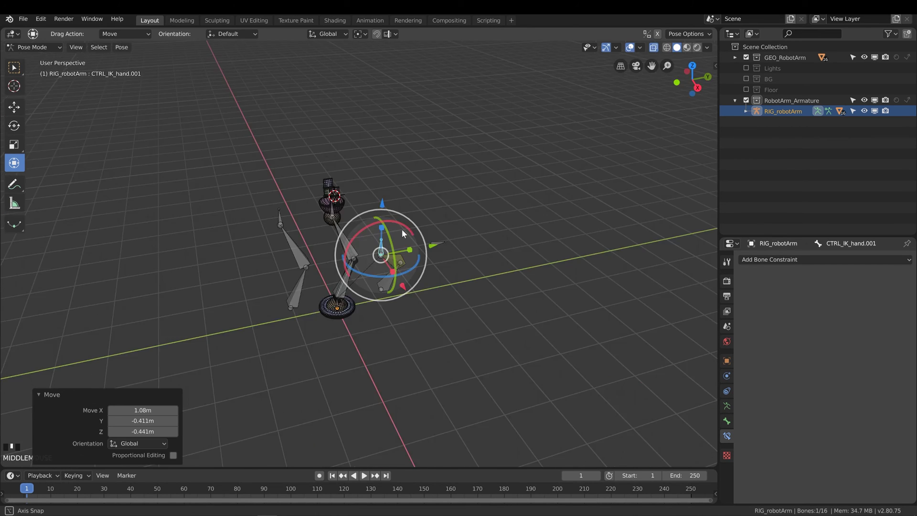
pyautogui.moveTo(382, 220); pyautogui.dragTo(419, 330, button='middle')
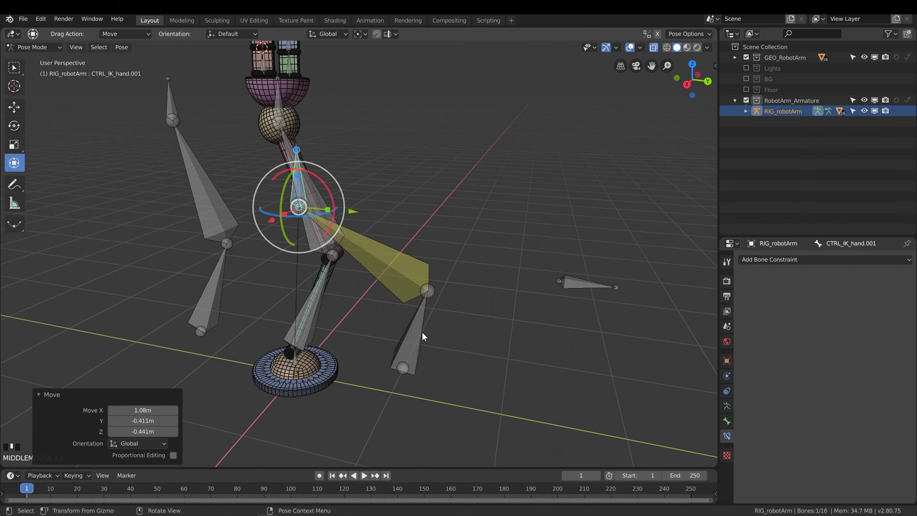
# Test-rotate MCH_IK_arm.001 by 85° and undo the rotation
pyautogui.click(422, 332)
pyautogui.moveTo(421, 332); pyautogui.dragTo(372, 358, button='middle')
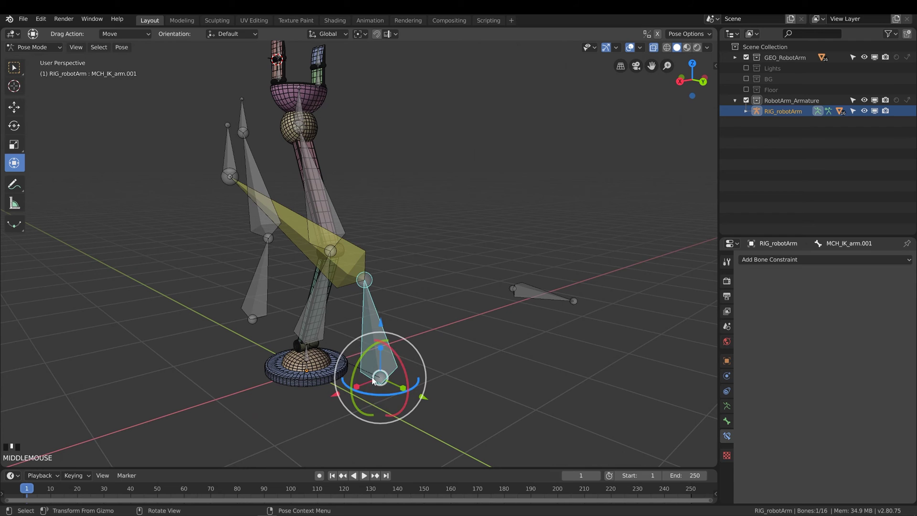
pyautogui.press('r')
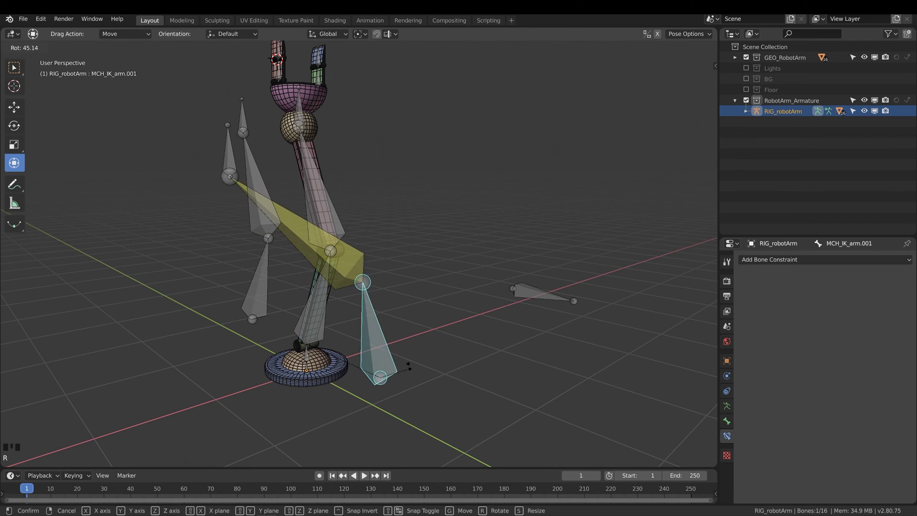
pyautogui.write('85')
pyautogui.press('Return')
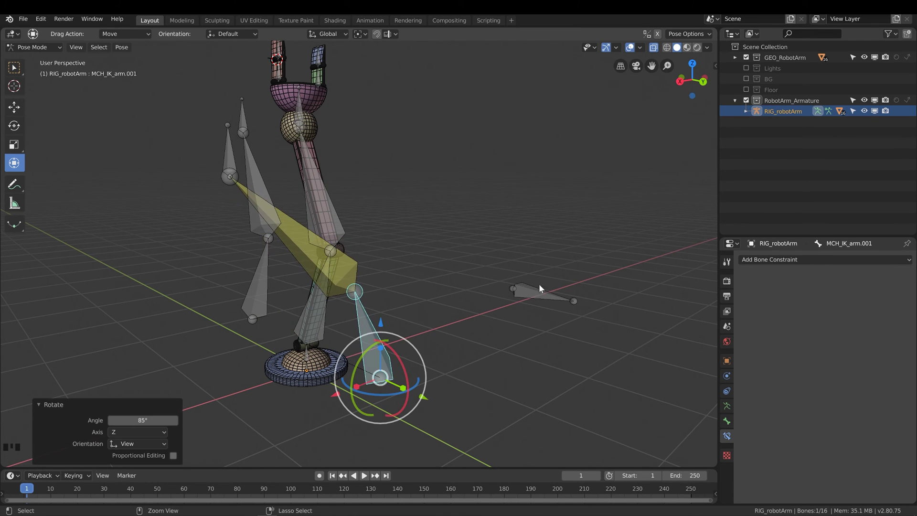
pyautogui.hotkey('ctrl', 'z')
# Show the sidebar and browse its panels back to the bone's transform values and rotation mode
pyautogui.click(718, 66)
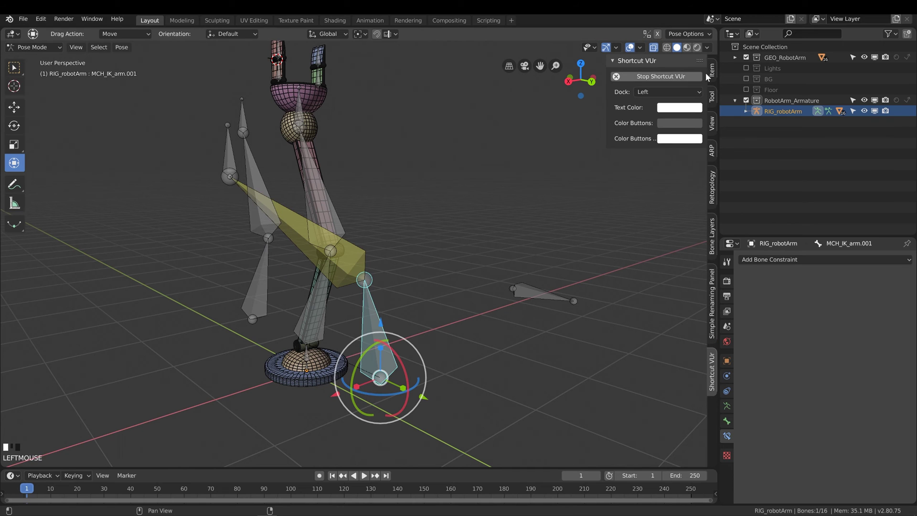
pyautogui.click(712, 72)
pyautogui.click(712, 103)
pyautogui.click(712, 70)
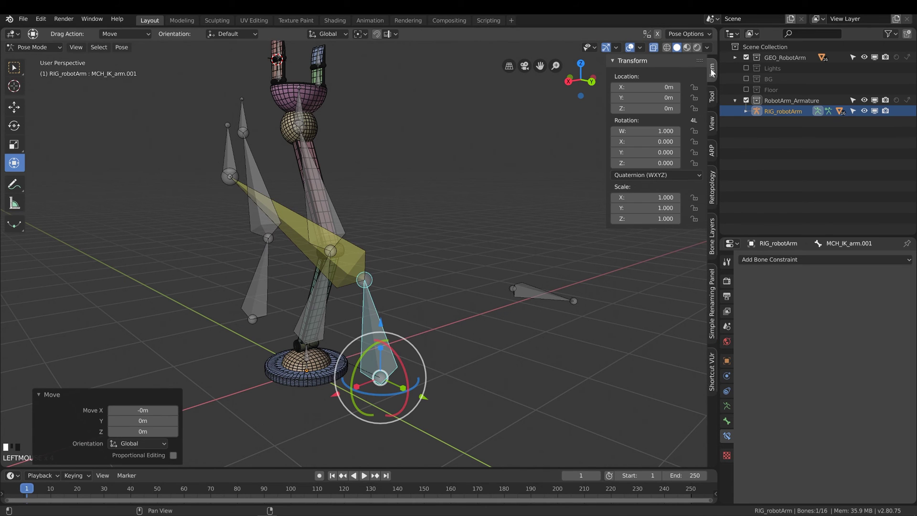
pyautogui.click(657, 164)
# Test a Y rotation on the bone, undo it, then toggle the X and Z rotation locks on and off
pyautogui.moveTo(495, 240); pyautogui.dragTo(392, 263, button='middle')
pyautogui.moveTo(646, 141); pyautogui.dragTo(668, 141)
pyautogui.hotkey('ctrl', 'z')
pyautogui.click(694, 131)
pyautogui.click(695, 152)
pyautogui.click(694, 131)
pyautogui.click(694, 152)
# Clear CTRL_IK_hand.001's rotation and location so the arm chain stands straight again
pyautogui.moveTo(424, 219); pyautogui.dragTo(585, 296, button='middle')
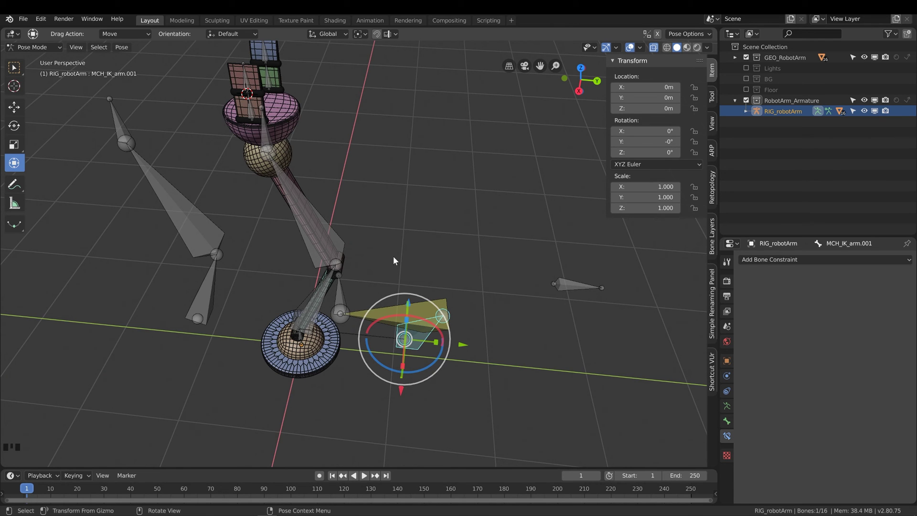
pyautogui.moveTo(393, 260); pyautogui.dragTo(365, 166, button='middle')
pyautogui.click(344, 103)
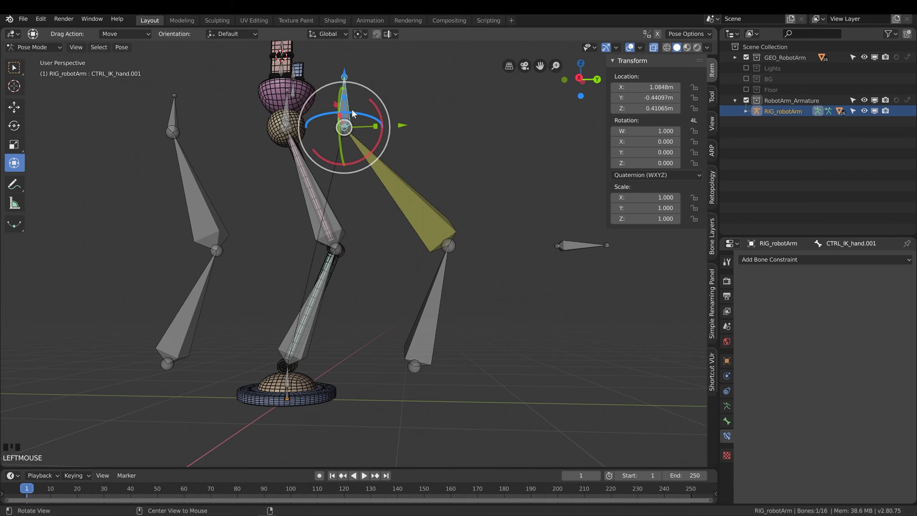
pyautogui.hotkey('alt', 'r')
pyautogui.hotkey('alt', 'g')
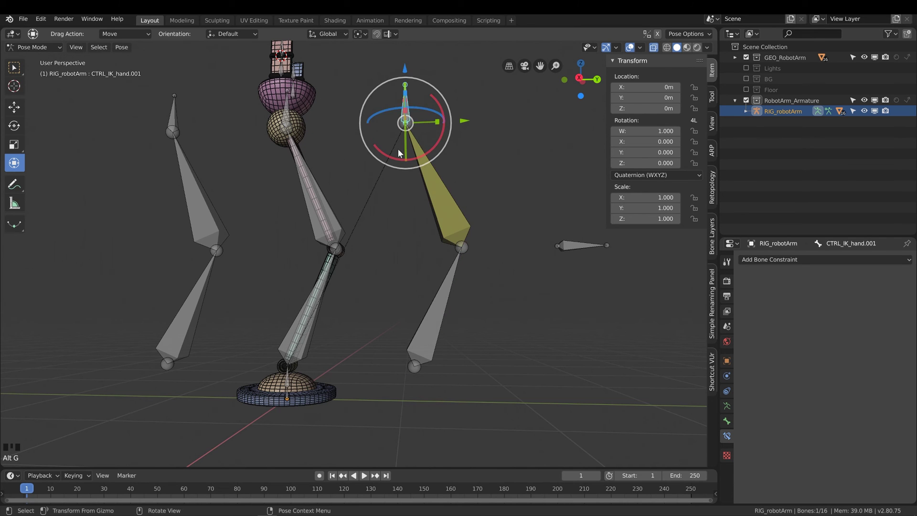
pyautogui.moveTo(400, 153); pyautogui.dragTo(469, 214, button='middle')
pyautogui.click(423, 193)
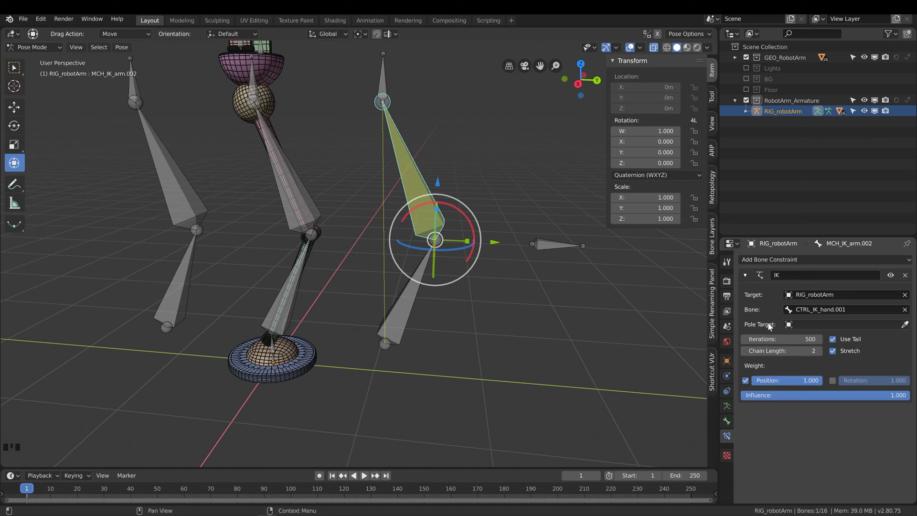
# Rename the small MCH_IK_arm.003 bone to CTRL_IK_armPoleVector and copy the new name
pyautogui.keyDown('shift'); pyautogui.moveTo(412, 136); pyautogui.dragTo(373, 127, button='middle'); pyautogui.keyUp('shift')
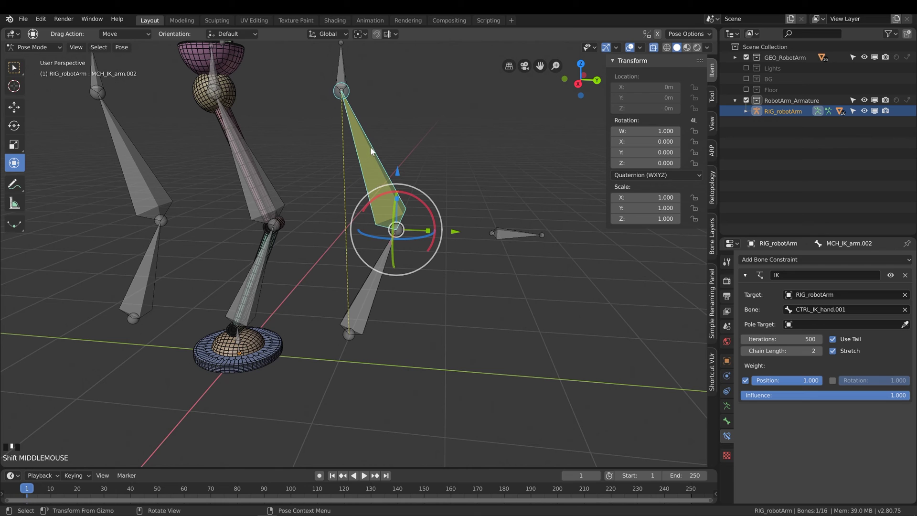
pyautogui.click(509, 232)
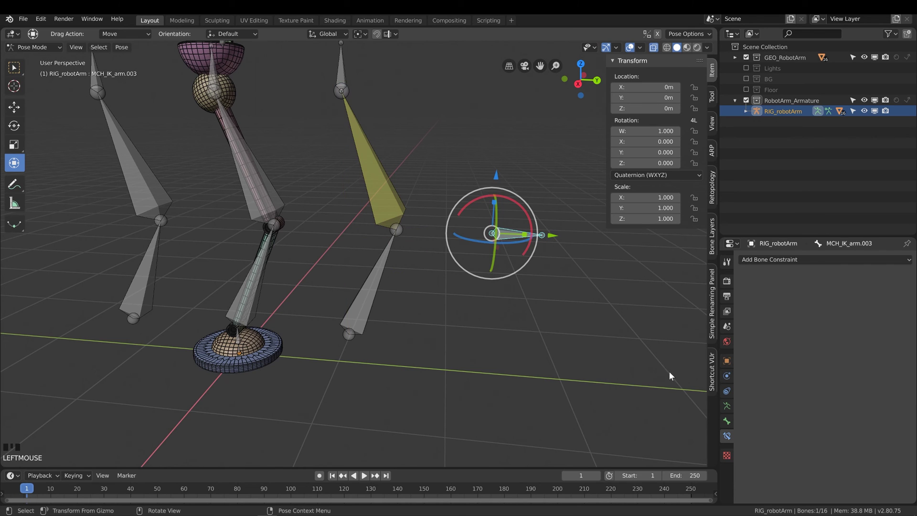
pyautogui.click(726, 422)
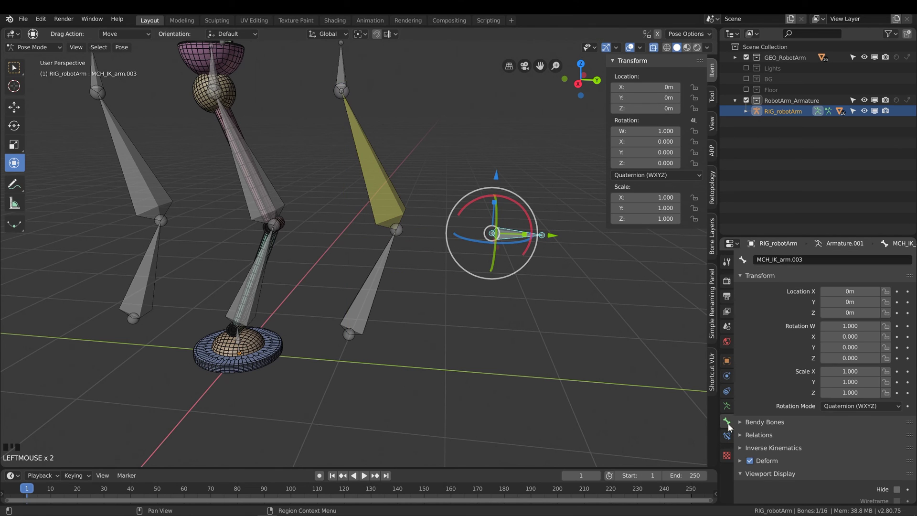
pyautogui.click(774, 259)
pyautogui.write('CTRL_')
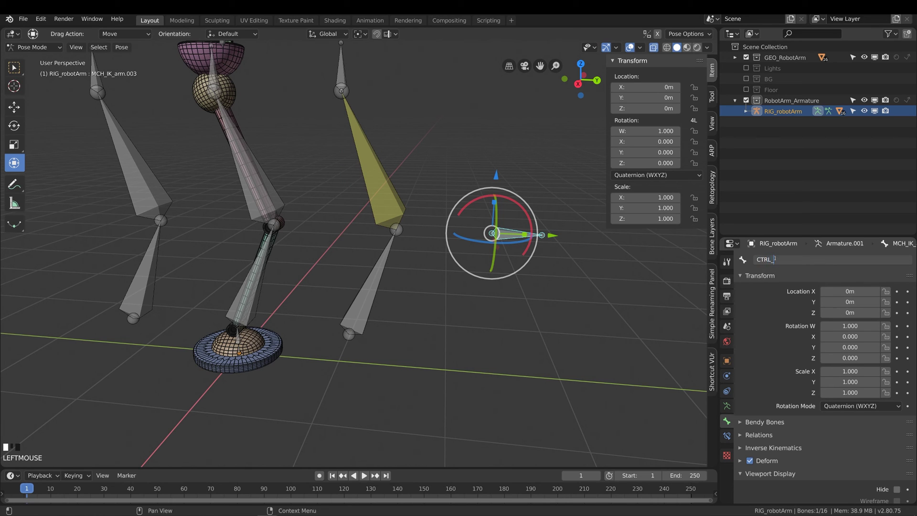
pyautogui.write('ik_armPoleVector.00')
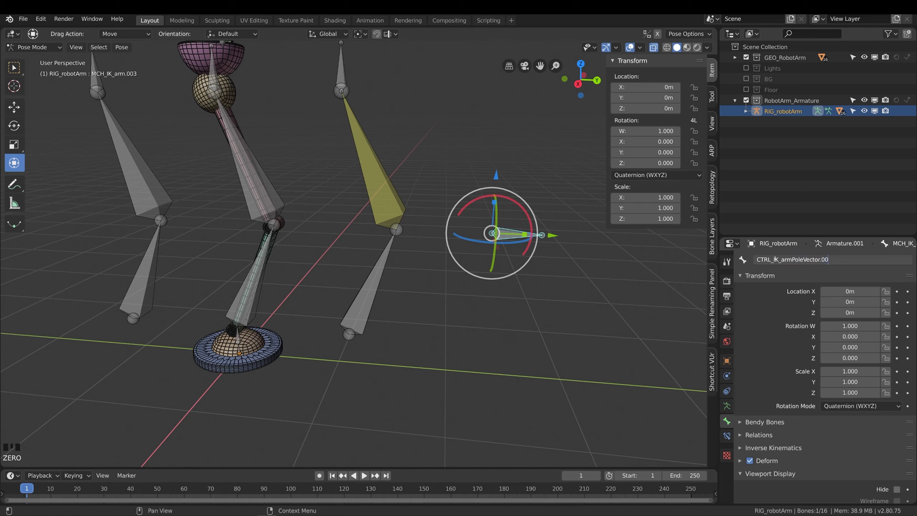
pyautogui.press('Return')
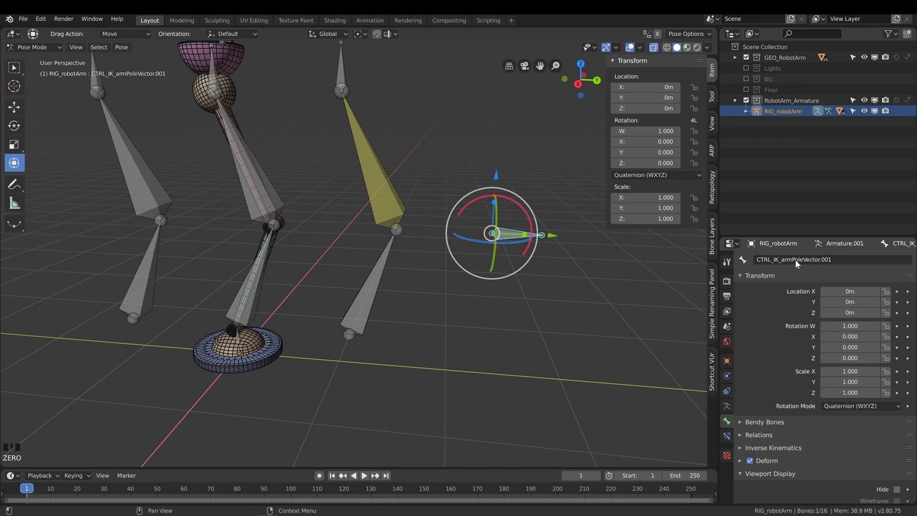
pyautogui.hotkey('ctrl', 'c')
pyautogui.hotkey('ctrl', 'c')
pyautogui.hotkey('ctrl', 'c')
pyautogui.hotkey('ctrl', 'c')
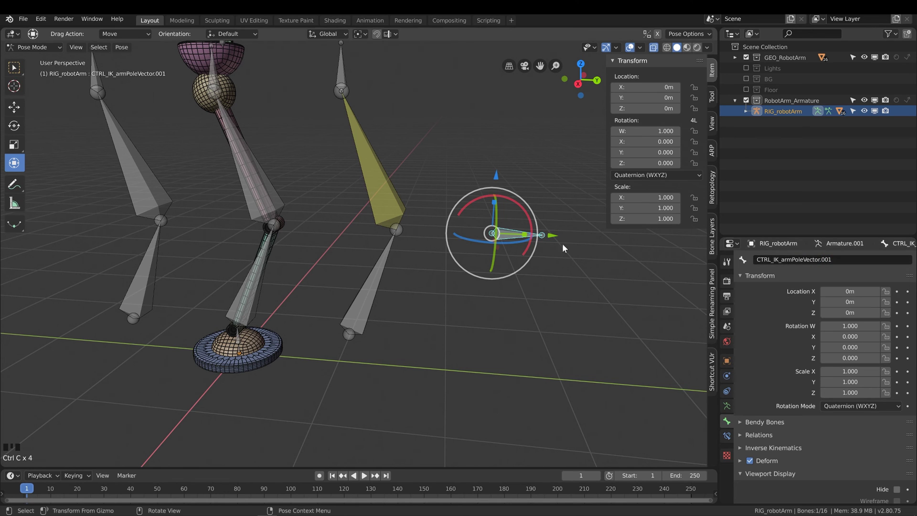
pyautogui.click(375, 175)
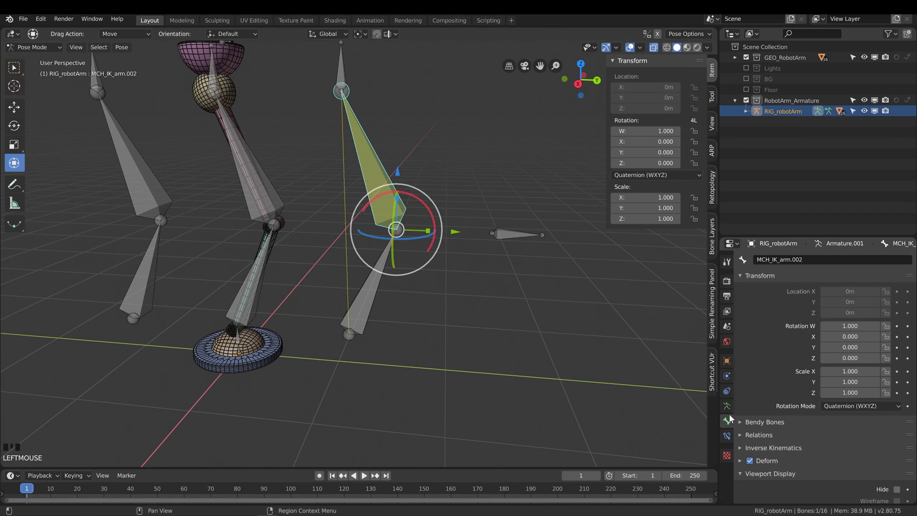
# Set MCH_IK_arm.002's IK Pole Target to RIG_robotArm with bone CTRL_IK_armPoleVector.001
pyautogui.click(727, 435)
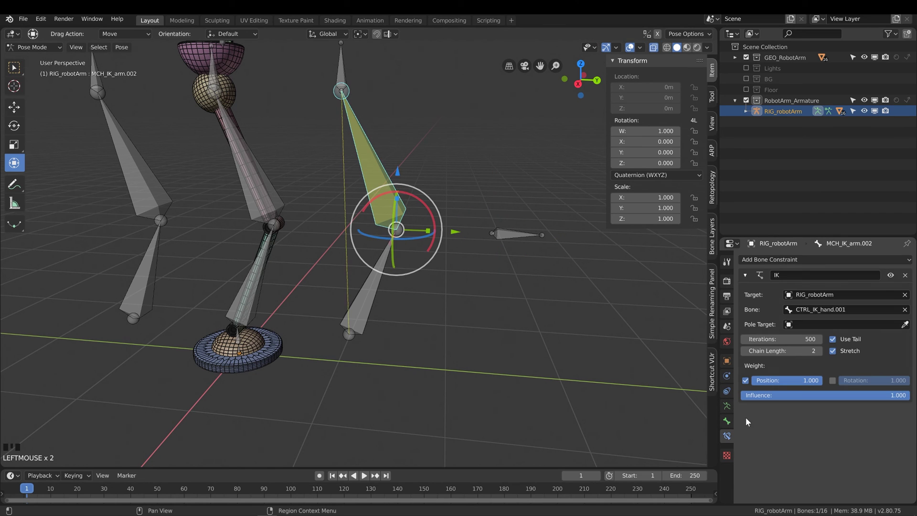
pyautogui.click(815, 325)
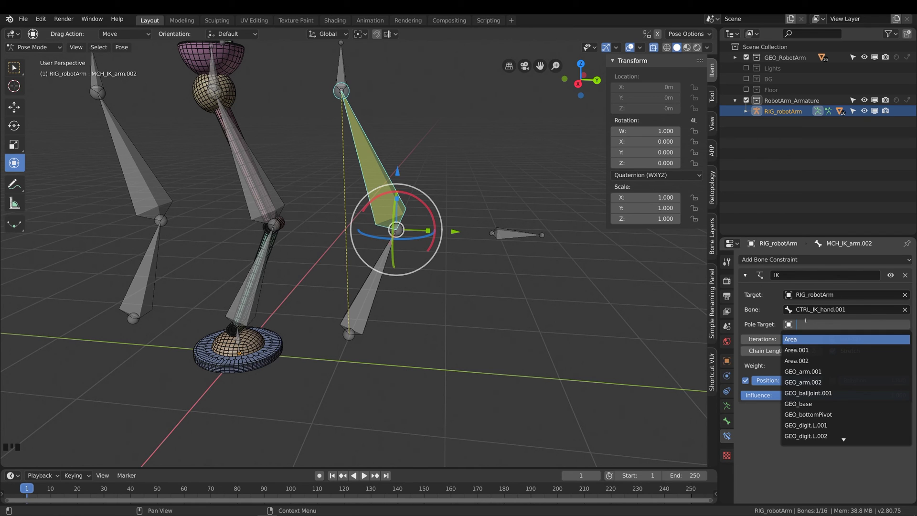
pyautogui.write('rig')
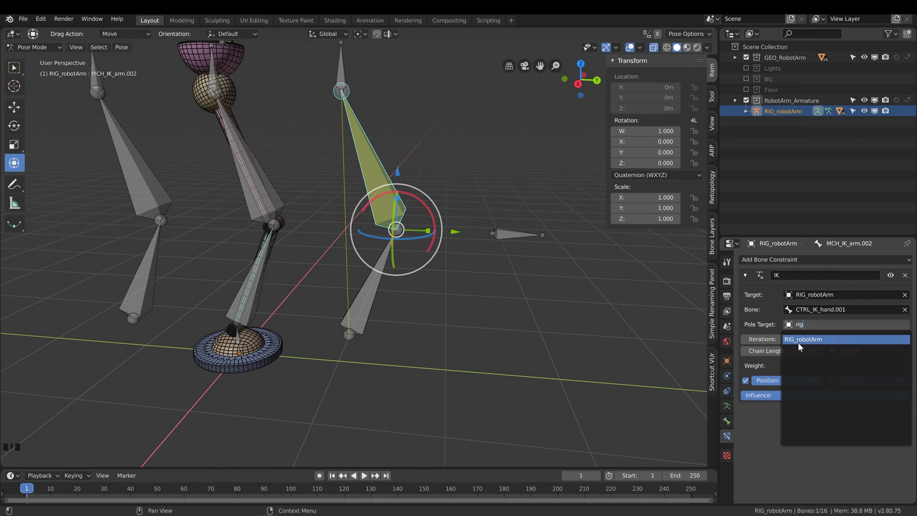
pyautogui.click(801, 341)
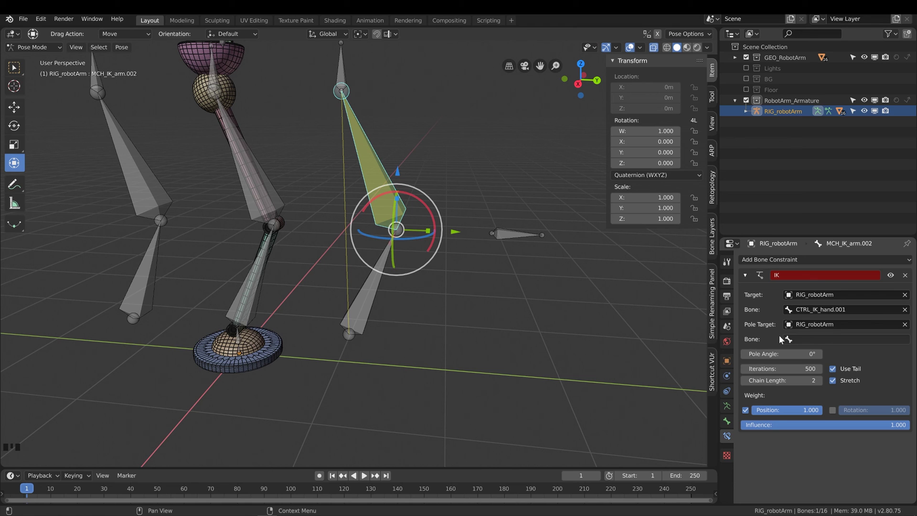
pyautogui.click(805, 339)
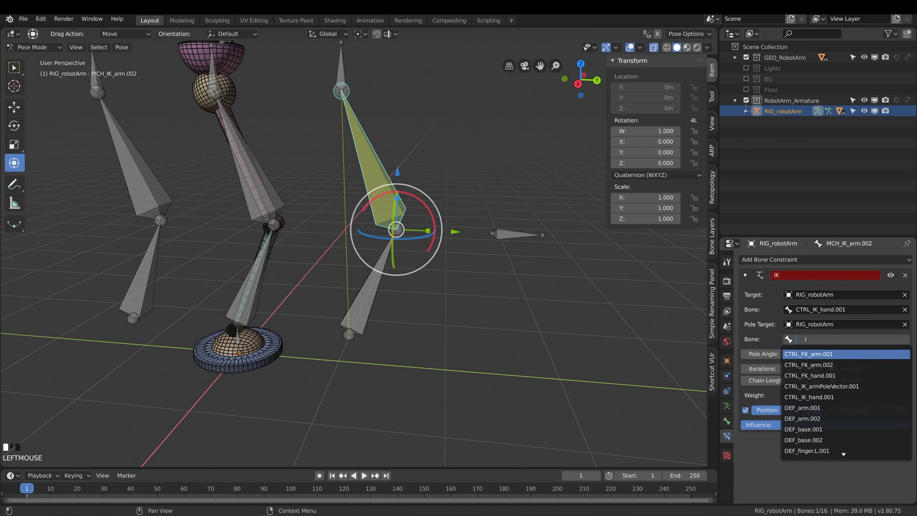
pyautogui.write('pole')
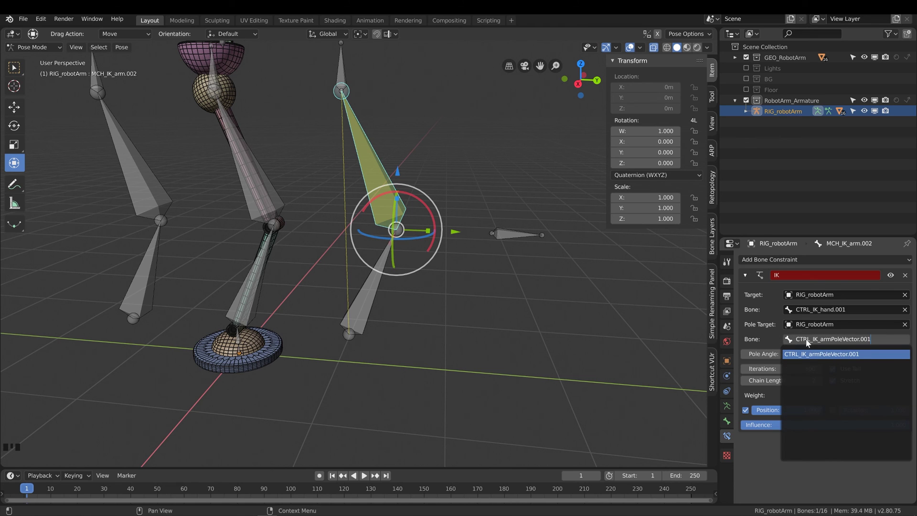
pyautogui.press('Return')
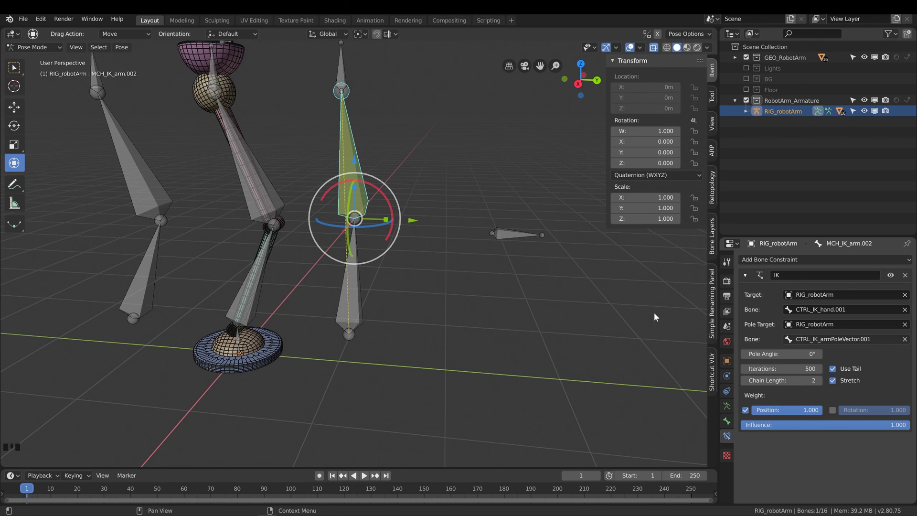
# Change the IK Pole Angle to 90°, then correct it to -90° so the arm bends properly
pyautogui.moveTo(535, 289); pyautogui.dragTo(414, 277, button='middle')
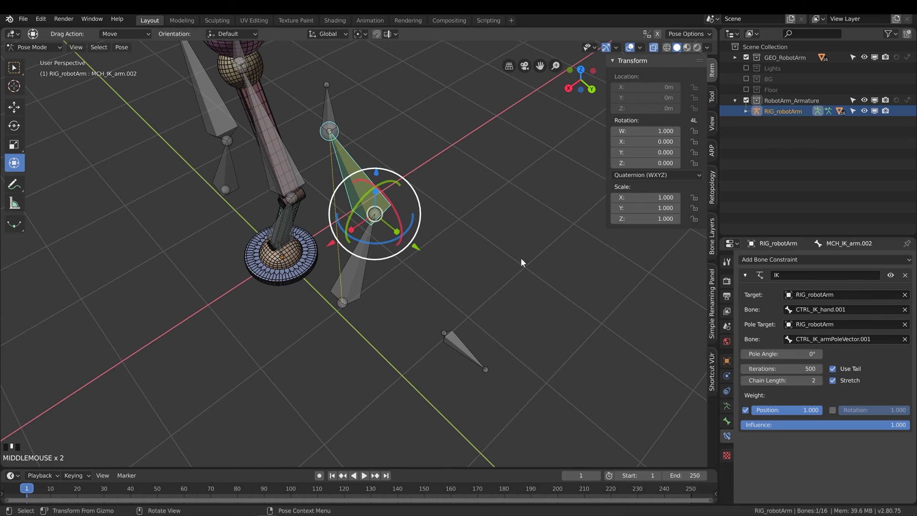
pyautogui.moveTo(683, 341); pyautogui.dragTo(410, 250, button='middle')
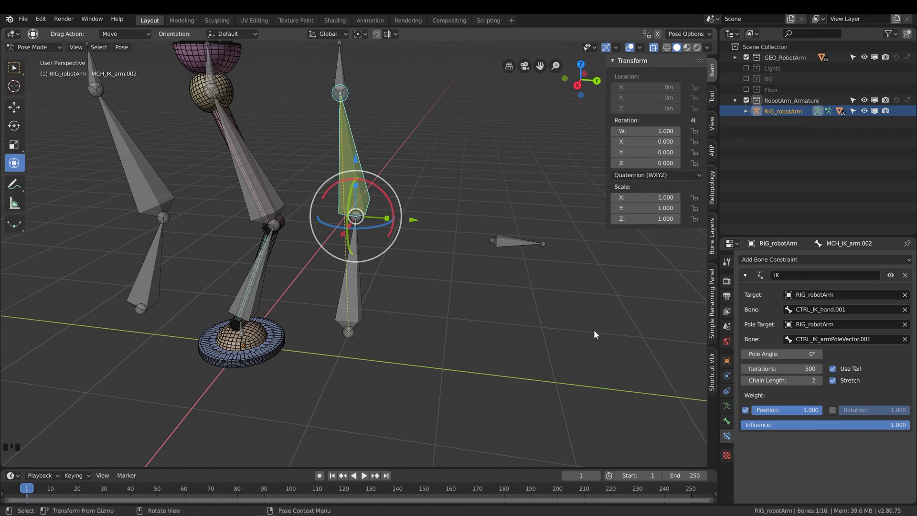
pyautogui.click(775, 354)
pyautogui.write('90')
pyautogui.press('Return')
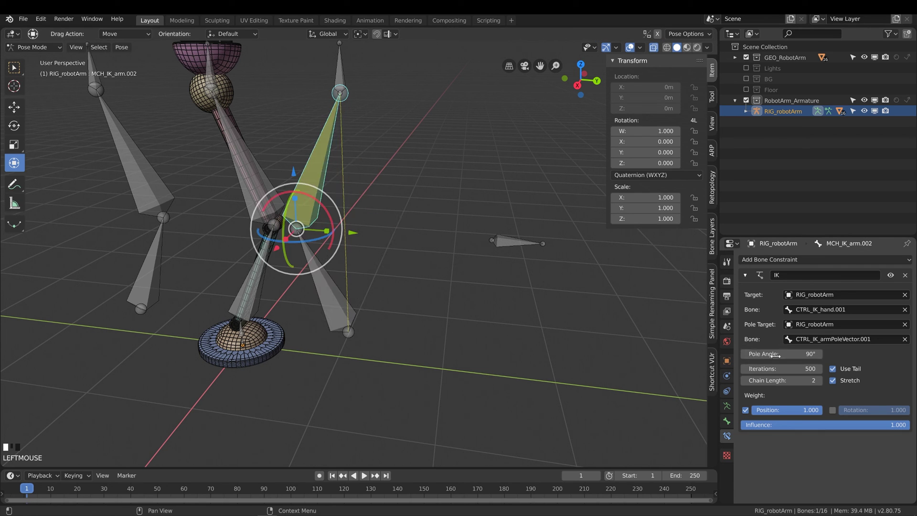
pyautogui.doubleClick(775, 355)
pyautogui.write('-90')
pyautogui.press('Return')
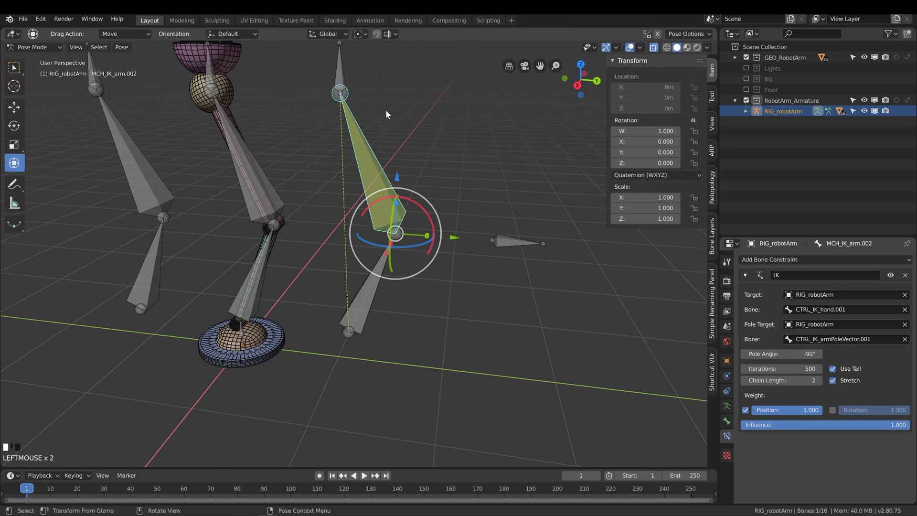
pyautogui.click(362, 93)
pyautogui.moveTo(362, 93); pyautogui.dragTo(353, 76, button='middle')
pyautogui.press('g')
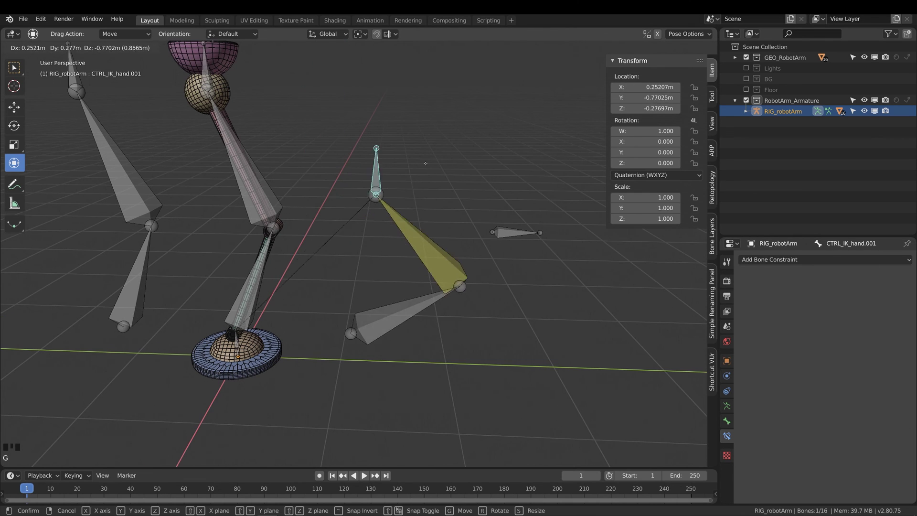
pyautogui.click(374, 154)
pyautogui.moveTo(427, 197); pyautogui.dragTo(399, 360, button='middle')
pyautogui.scroll(2, 431, 409)
pyautogui.scroll(2, 432, 409)
pyautogui.click(404, 360)
pyautogui.click(404, 360)
pyautogui.press('g')
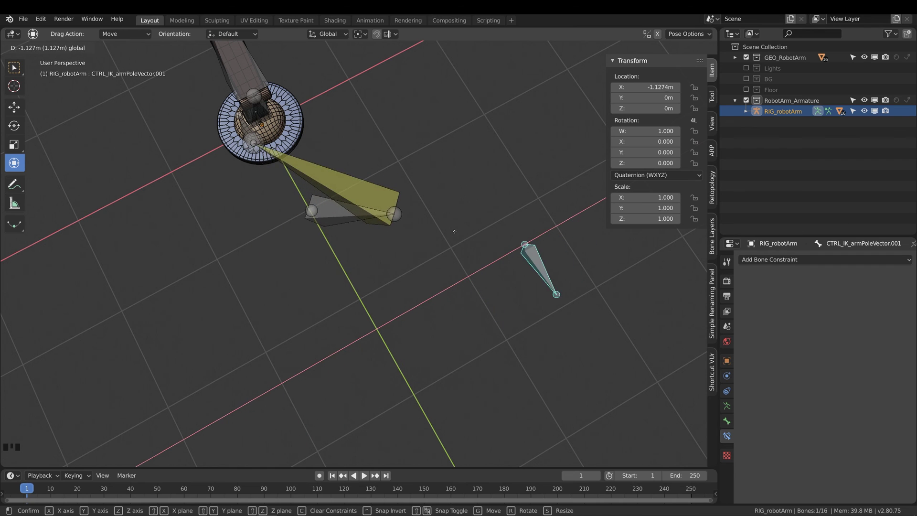
pyautogui.rightClick(431, 229)
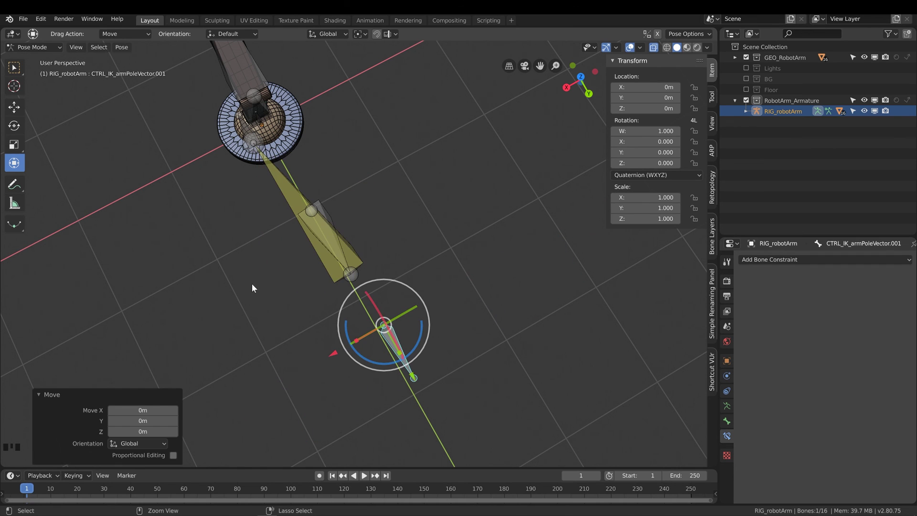
pyautogui.moveTo(257, 280); pyautogui.dragTo(280, 135, button='middle')
pyautogui.keyDown('shift'); pyautogui.click(254, 116); pyautogui.keyUp('shift')
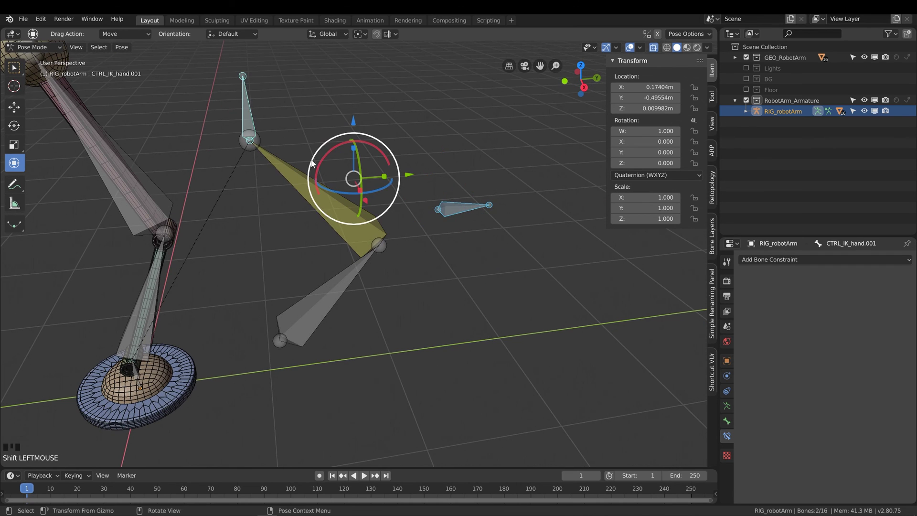
pyautogui.hotkey('alt', 'g')
pyautogui.keyDown('shift'); pyautogui.moveTo(324, 212); pyautogui.dragTo(363, 239, button='middle'); pyautogui.keyUp('shift')
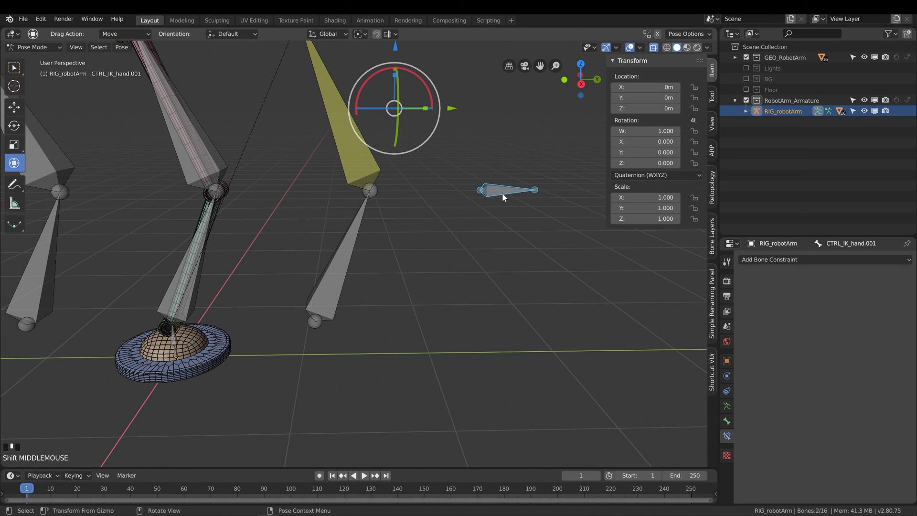
pyautogui.keyDown('shift'); pyautogui.moveTo(486, 201); pyautogui.dragTo(511, 208, button='middle'); pyautogui.keyUp('shift')
pyautogui.click(517, 200)
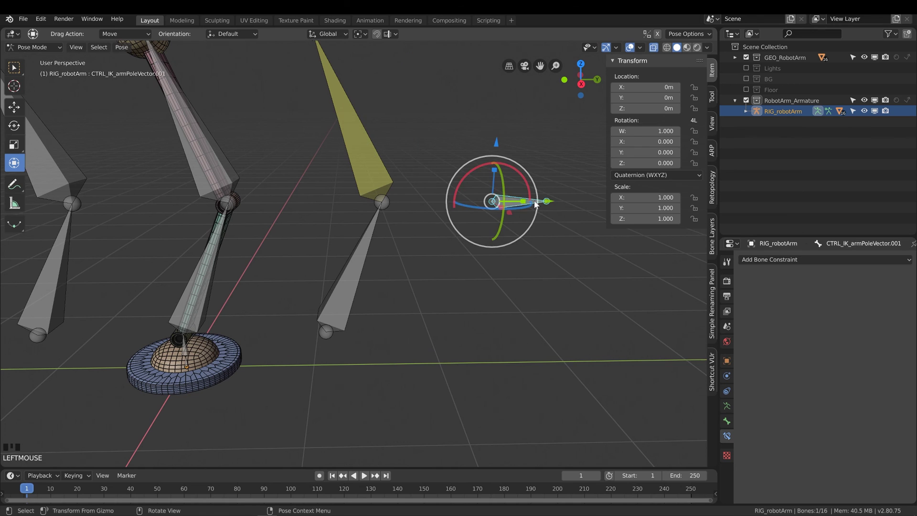
pyautogui.keyDown('shift'); pyautogui.moveTo(329, 326); pyautogui.dragTo(375, 282, button='middle'); pyautogui.keyUp('shift')
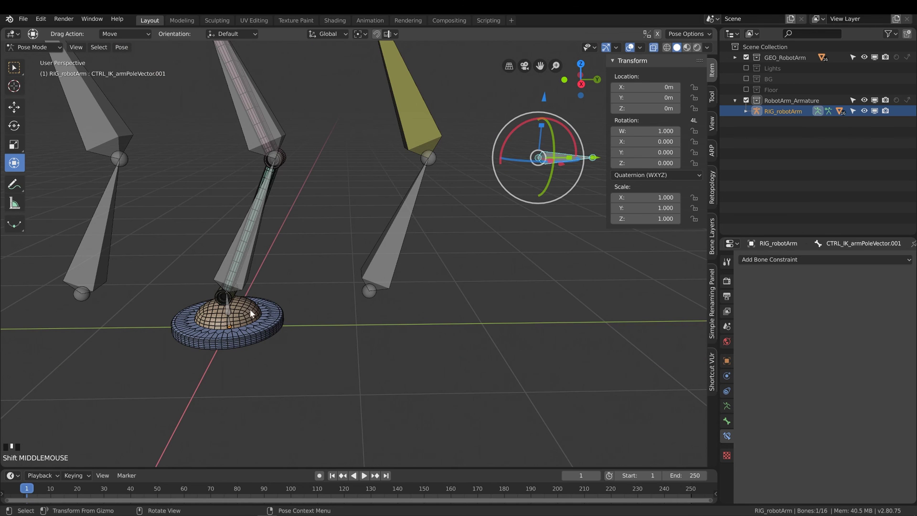
pyautogui.keyDown('shift'); pyautogui.click(228, 309); pyautogui.keyUp('shift')
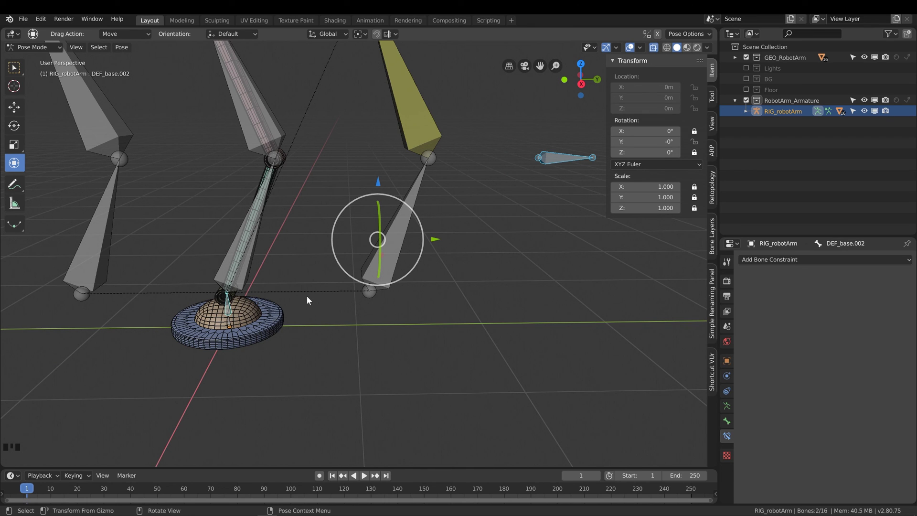
# Parent the pole-vector bone to DEF_base.002 with Keep Offset, then rotate the base around Y to test
pyautogui.press('Tab')
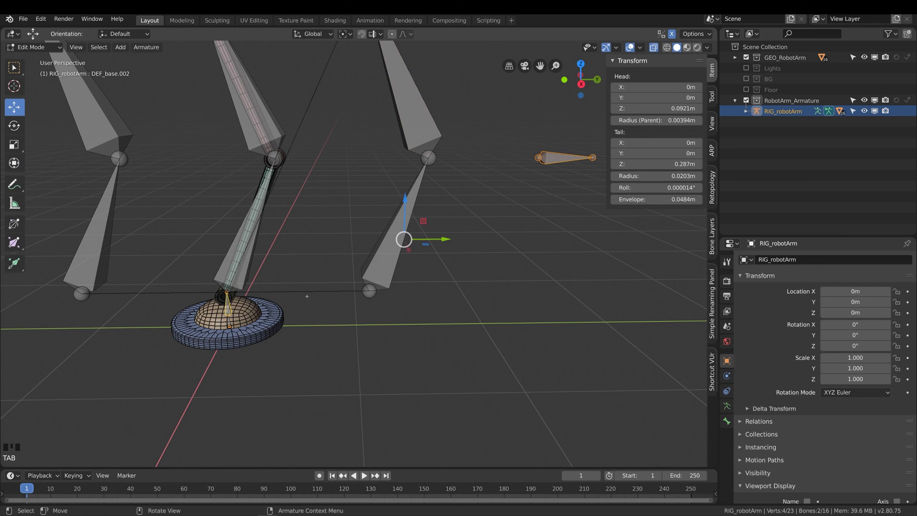
pyautogui.hotkey('ctrl', 'p')
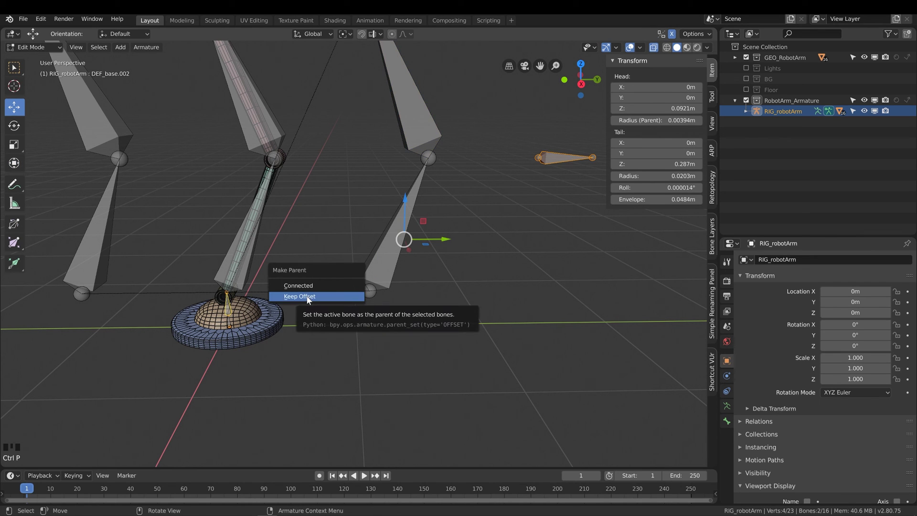
pyautogui.click(308, 297)
pyautogui.press('Tab')
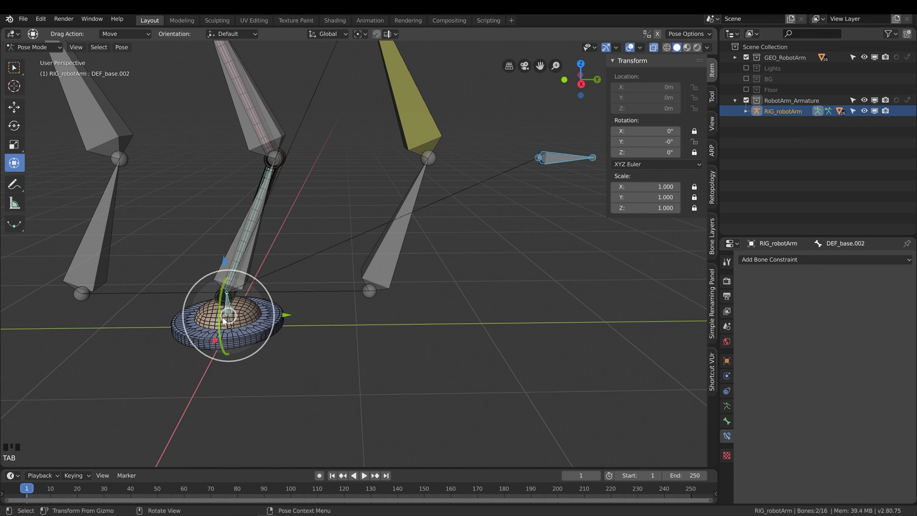
pyautogui.scroll(-5, 280, 284)
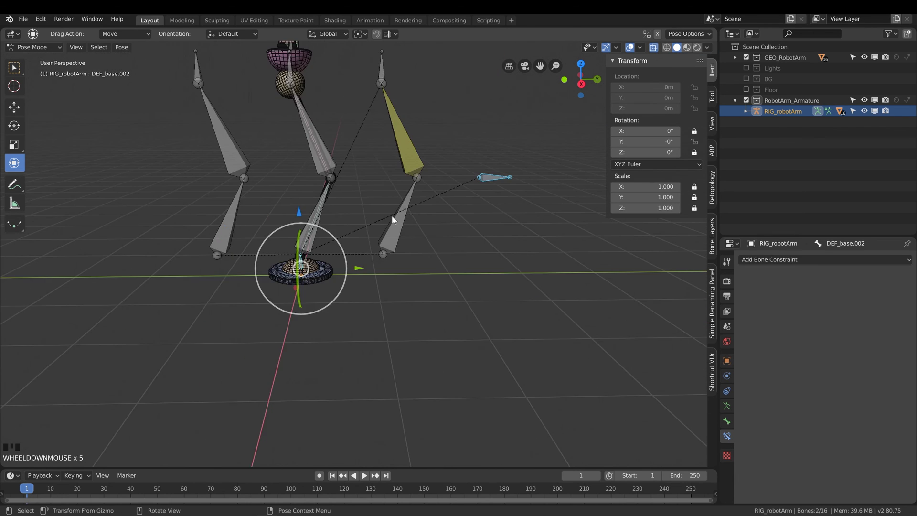
pyautogui.scroll(-1, 377, 225)
pyautogui.moveTo(645, 142)
pyautogui.mouseDown()
pyautogui.moveTo(629, 141)
pyautogui.moveTo(661, 142)
pyautogui.mouseUp()
# Undo the base's test rotation back to 0° and orbit to check the resting rig
pyautogui.hotkey('ctrl', 'z')
pyautogui.hotkey('ctrl', 'z')
pyautogui.hotkey('ctrl', 'z')
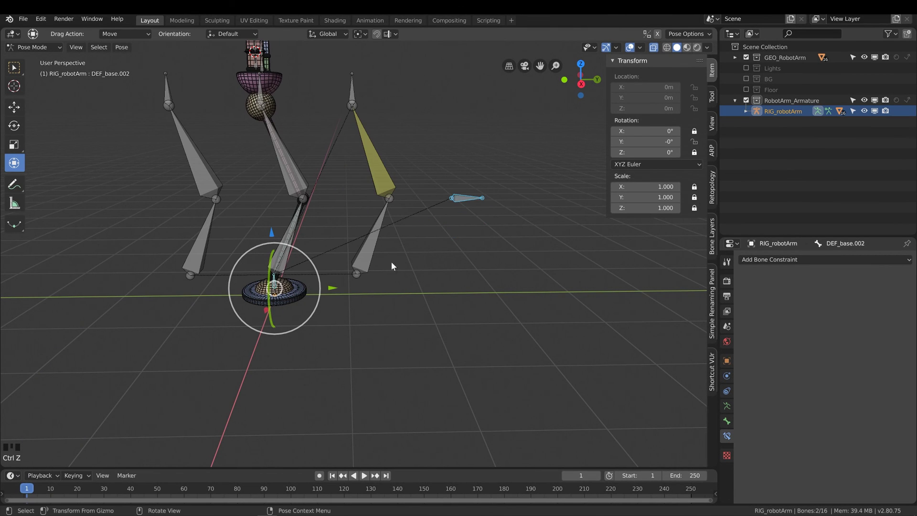
pyautogui.moveTo(310, 287); pyautogui.dragTo(360, 192, button='middle')
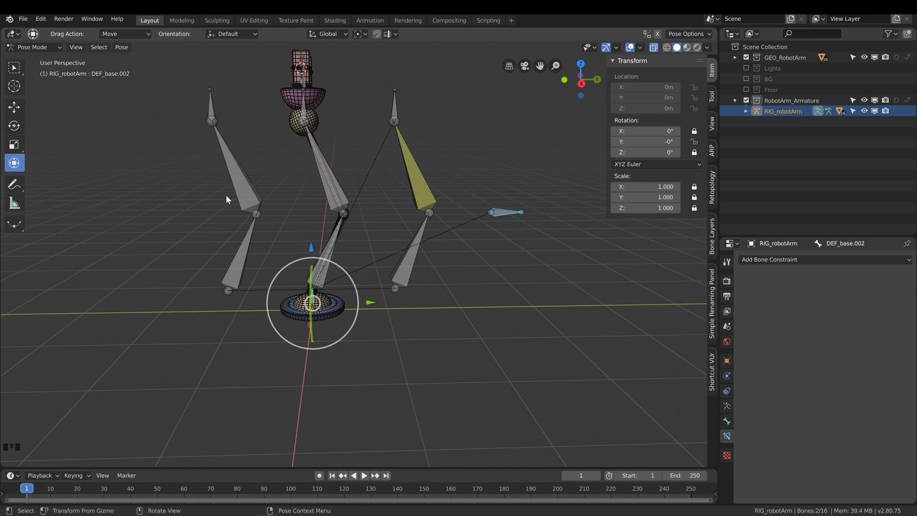
pyautogui.keyDown('shift'); pyautogui.moveTo(352, 271); pyautogui.dragTo(337, 252, button='middle'); pyautogui.keyUp('shift')
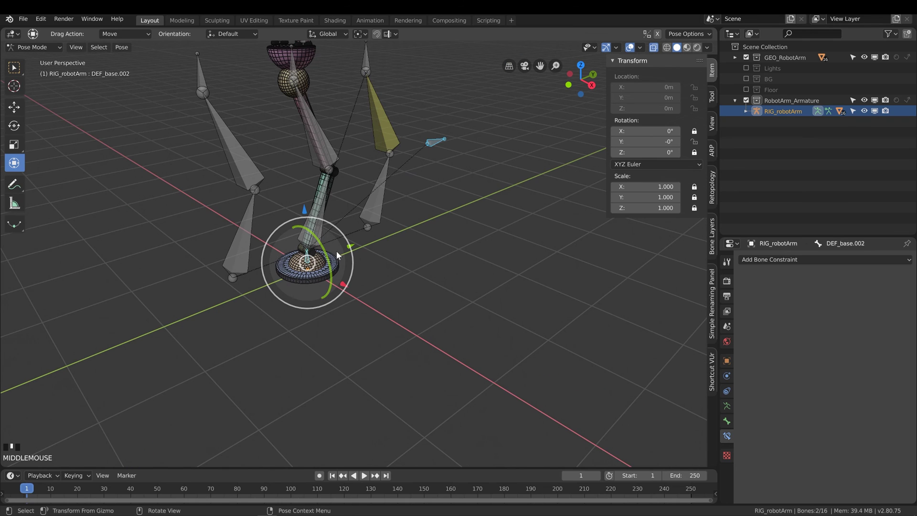